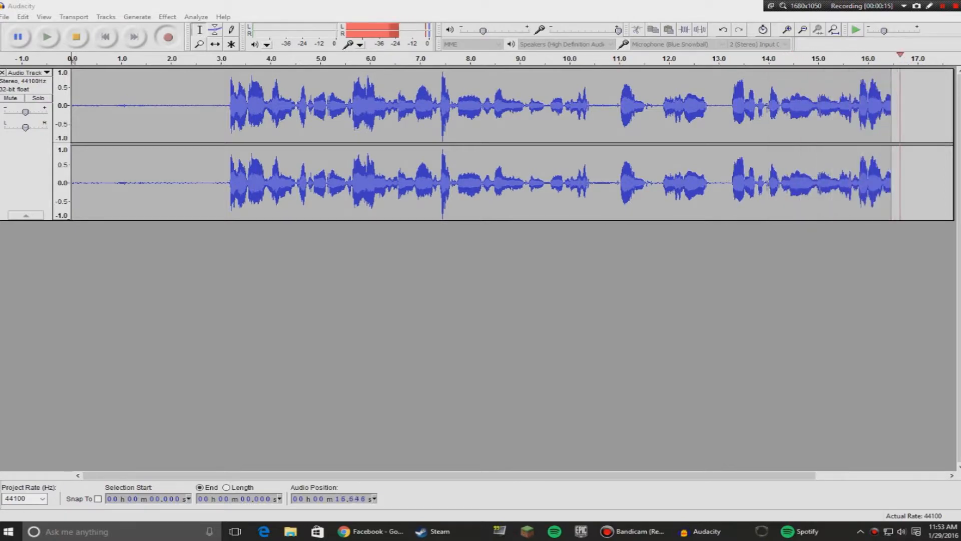
Step: Switch to Steam and look at the available actions for Killing Floor 2 - SDK in the tools library
{"action": "key", "text": "super+Down"}
{"action": "key", "text": "super+Down"}
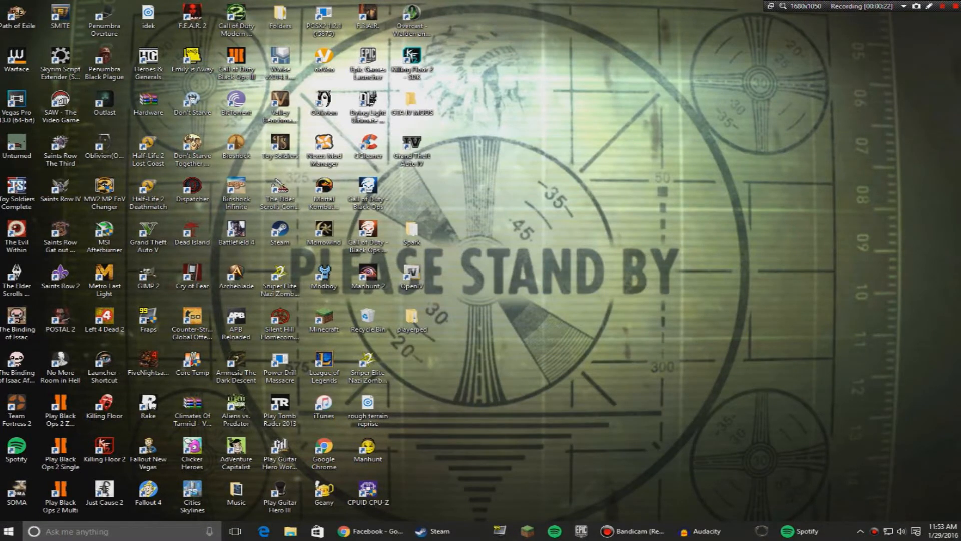
{"action": "left_click", "coordinate": [435, 531]}
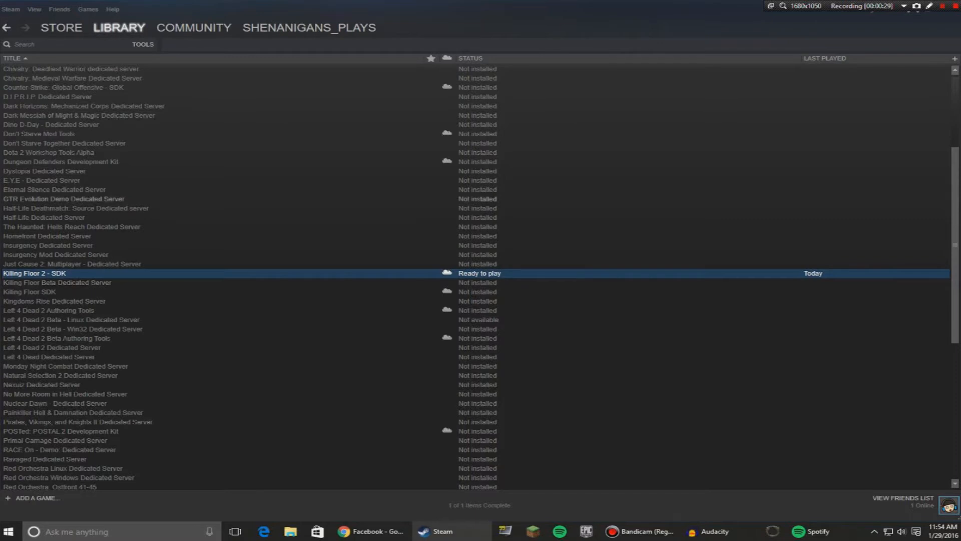
{"action": "right_click", "coordinate": [273, 274]}
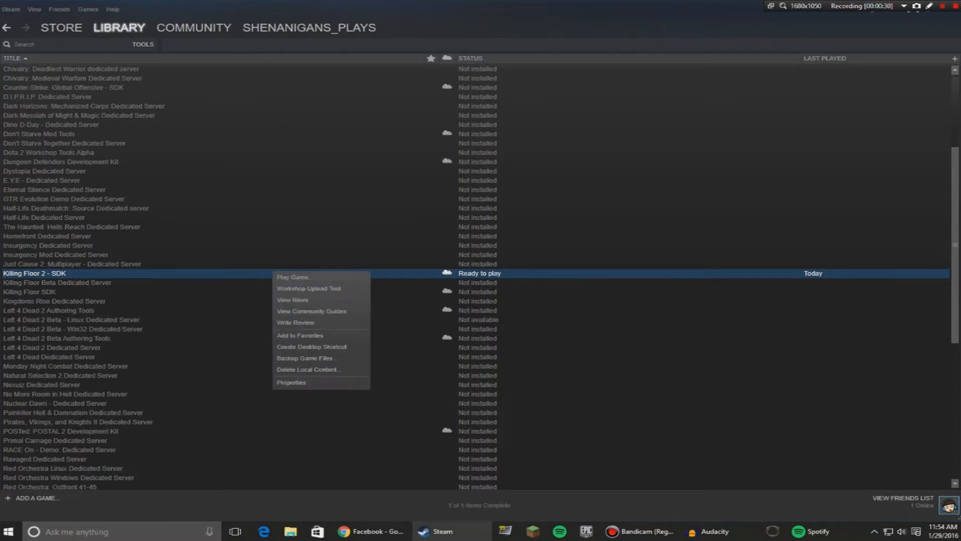
{"action": "left_click", "coordinate": [30, 292]}
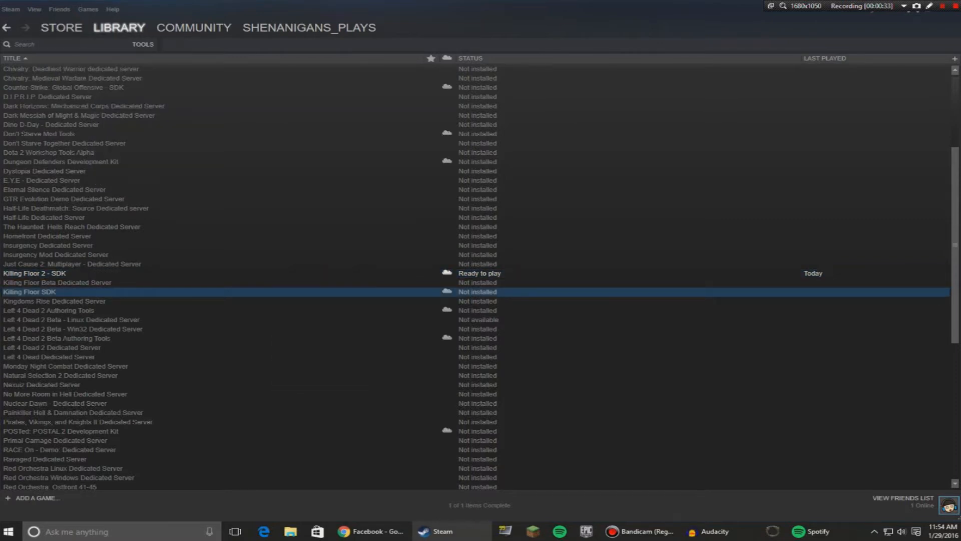
Step: Open the games library and show the Killing Floor 2 page
{"action": "left_click", "coordinate": [61, 27]}
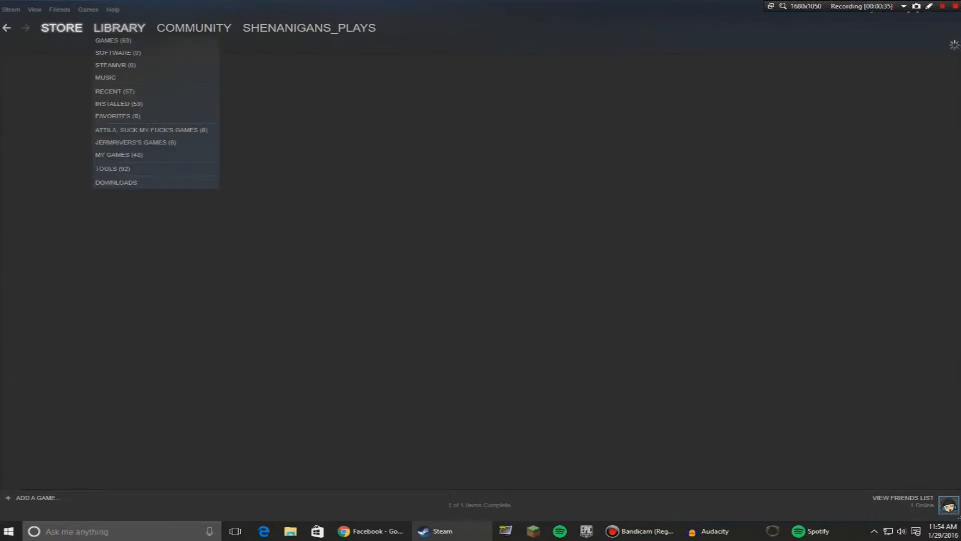
{"action": "left_click", "coordinate": [119, 27]}
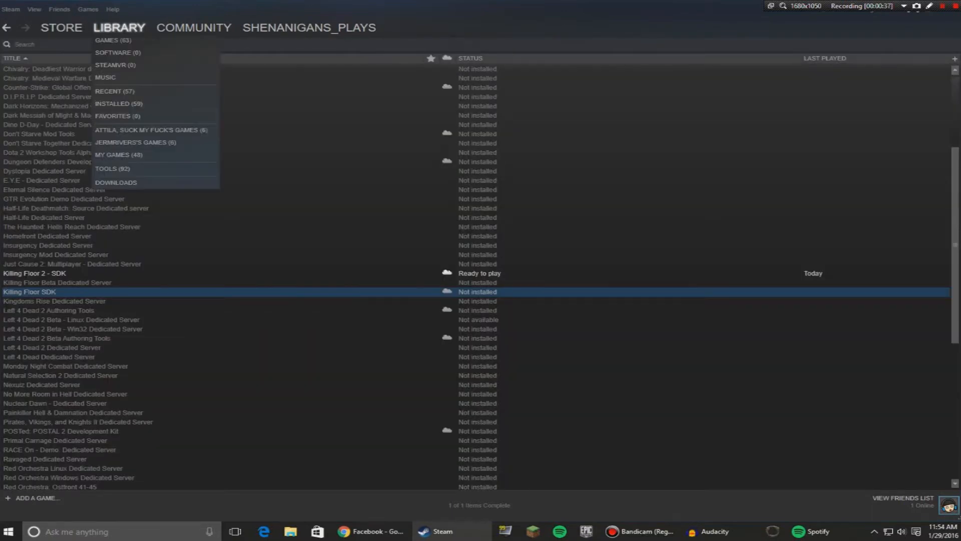
{"action": "left_click", "coordinate": [112, 40]}
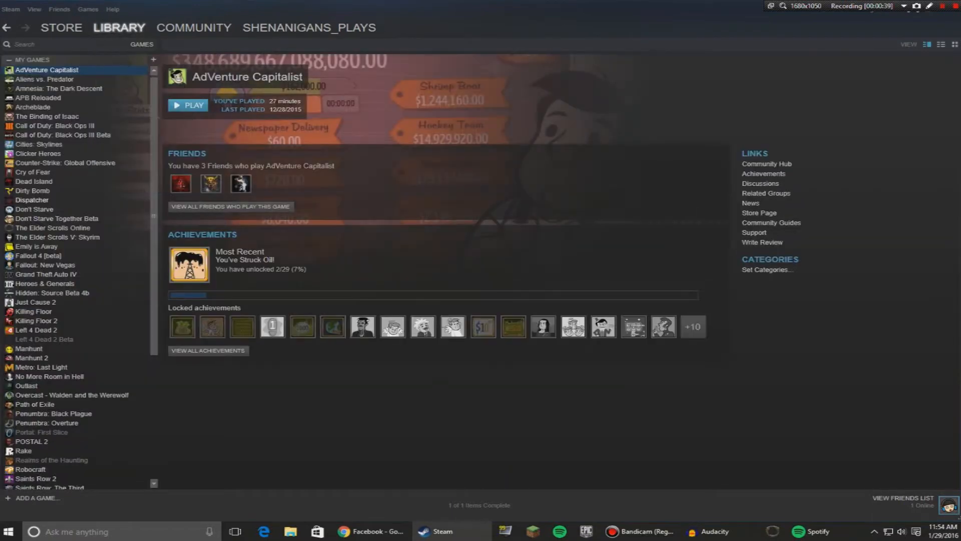
{"action": "left_click", "coordinate": [49, 321]}
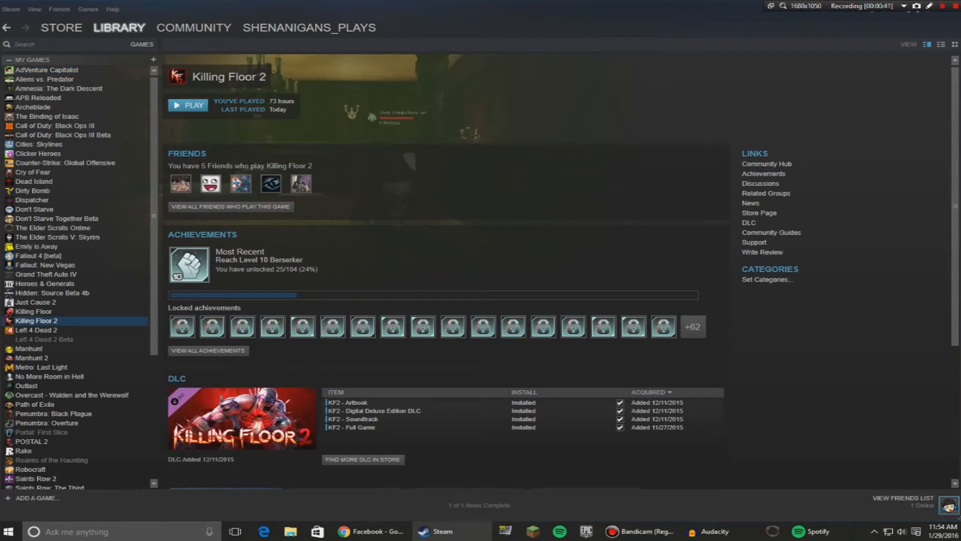
{"action": "right_click", "coordinate": [48, 321]}
{"action": "left_click", "coordinate": [43, 321]}
Step: Launch Killing Floor 2 - SDK from the tools library
{"action": "mouse_move", "coordinate": [119, 29]}
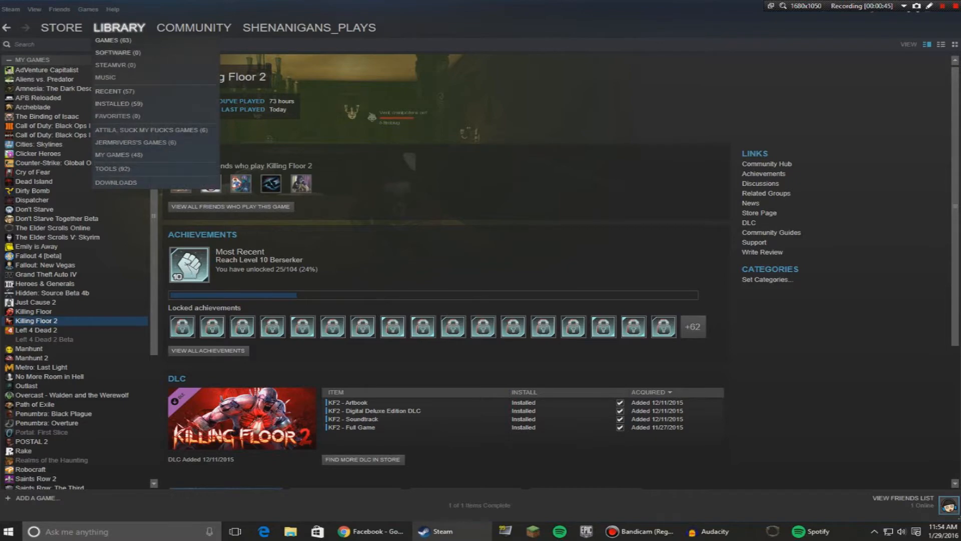
{"action": "left_click", "coordinate": [113, 169]}
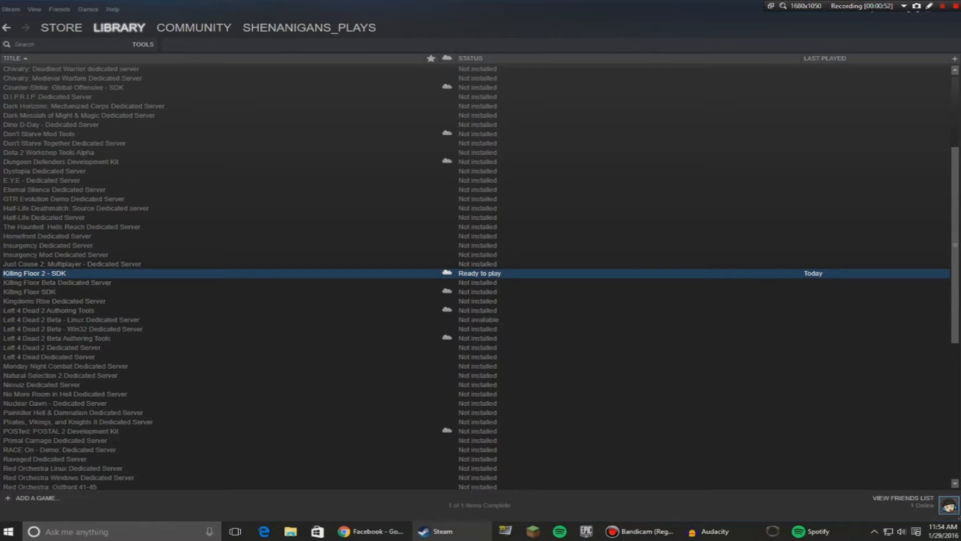
{"action": "double_click", "coordinate": [35, 274]}
{"action": "left_click", "coordinate": [496, 294]}
{"action": "left_click_drag", "start_coordinate": [676, 8], "coordinate": [494, 109]}
{"action": "left_click", "coordinate": [755, 111]}
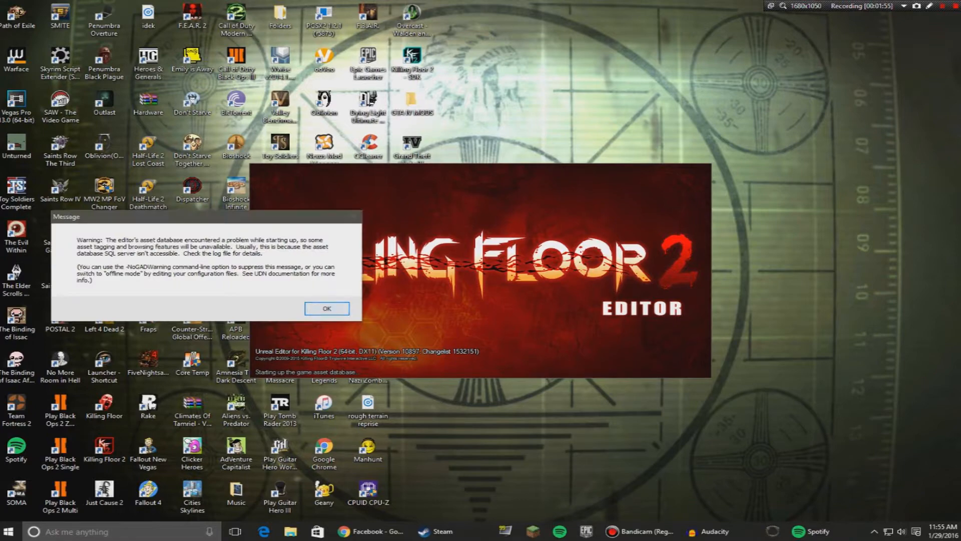
Step: Dismiss the asset database warning and the startup tip, and reposition the Content Browser over the viewport
{"action": "key", "text": "Return"}
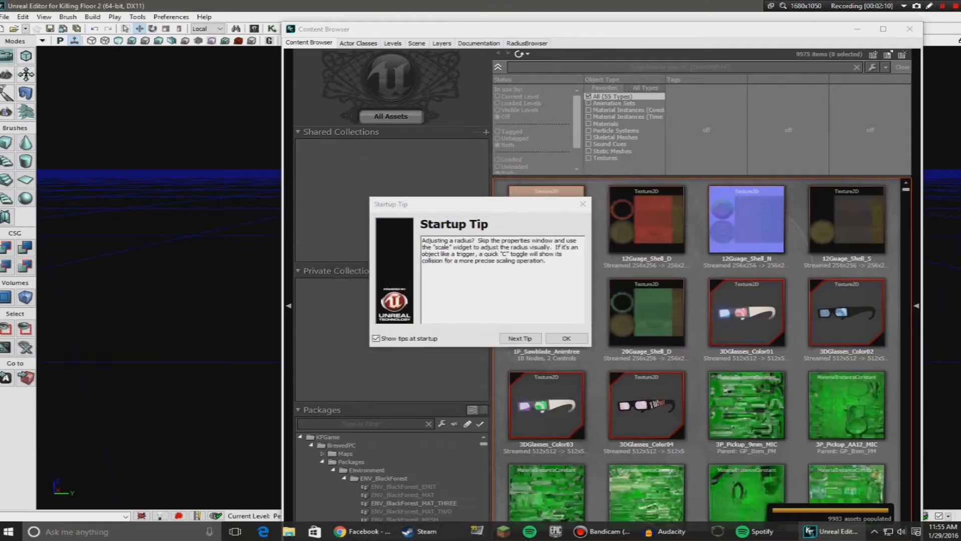
{"action": "left_click", "coordinate": [567, 338]}
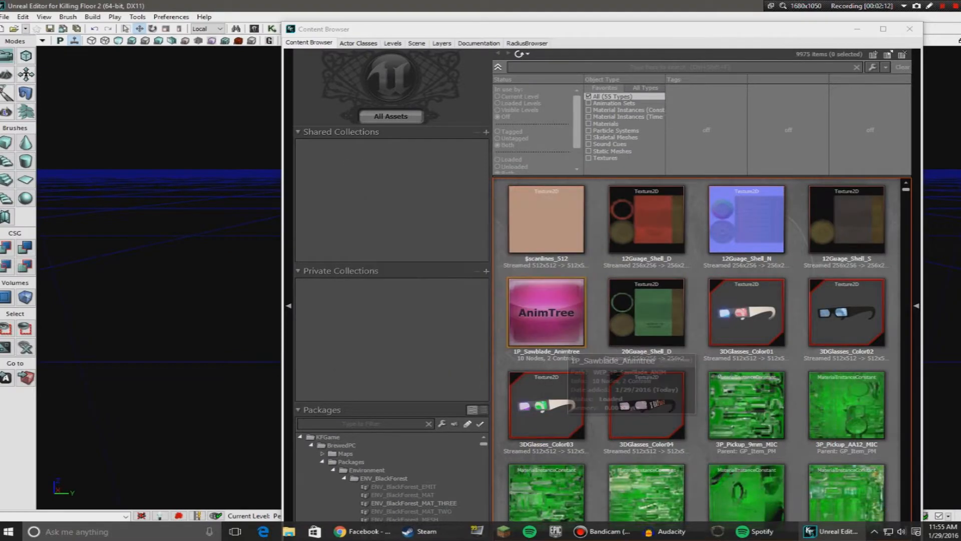
{"action": "left_click_drag", "start_coordinate": [759, 34], "coordinate": [711, 19]}
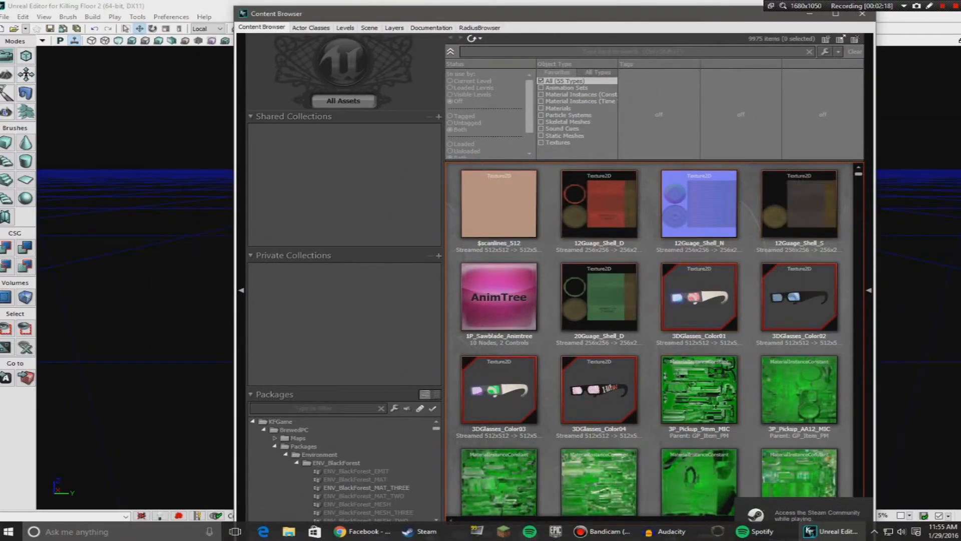
{"action": "left_click_drag", "start_coordinate": [691, 16], "coordinate": [720, 54]}
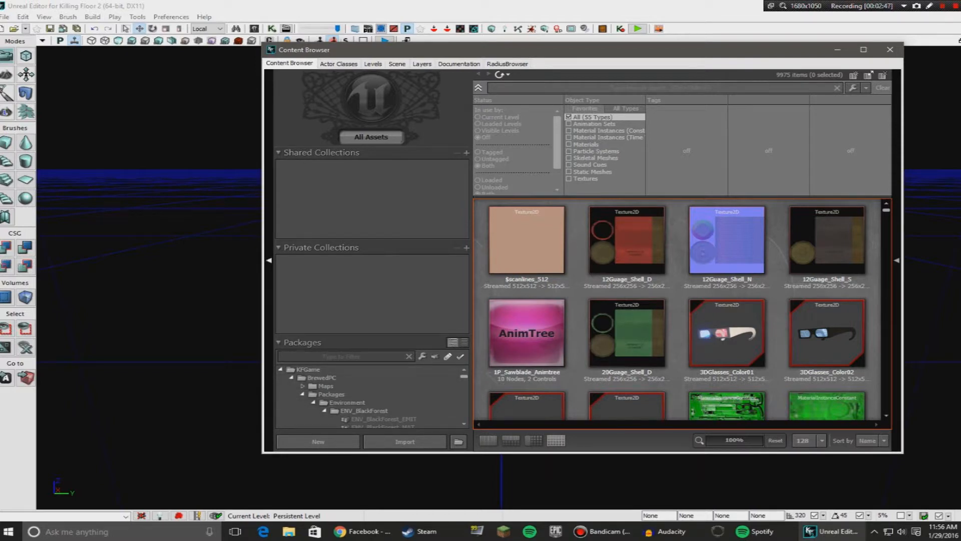
Step: Fully load the Environment package folder in the Content Browser and minimize the browser window
{"action": "left_click", "coordinate": [328, 402]}
{"action": "right_click", "coordinate": [329, 402]}
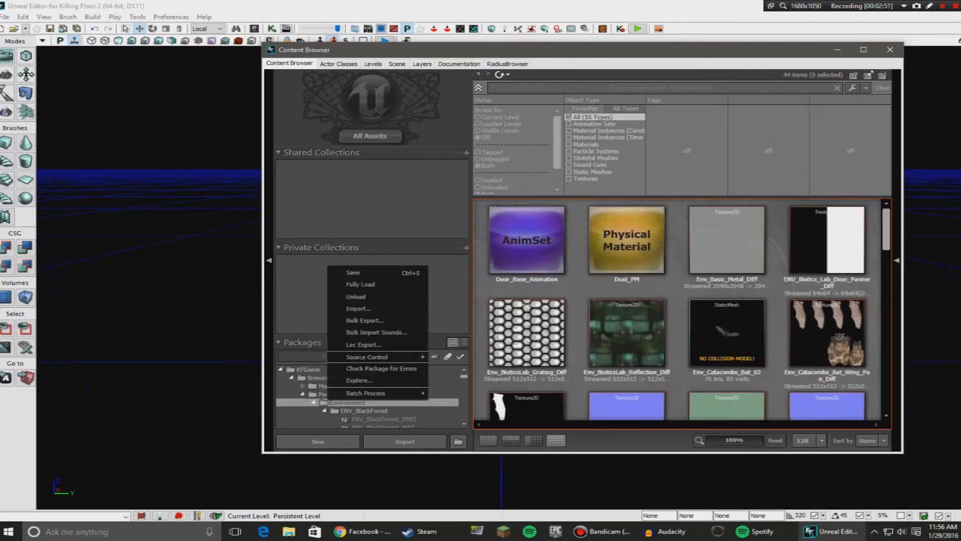
{"action": "left_click", "coordinate": [361, 284]}
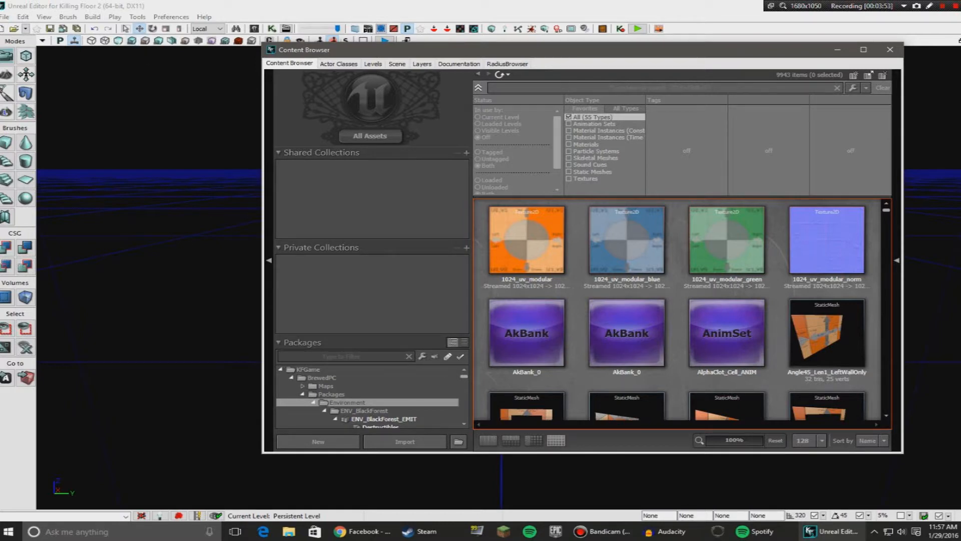
{"action": "scroll", "coordinate": [370, 399], "scroll_direction": "down", "scroll_amount": 1}
{"action": "scroll", "coordinate": [371, 398], "scroll_direction": "up", "scroll_amount": 1}
{"action": "scroll", "coordinate": [370, 396], "scroll_direction": "down", "scroll_amount": 2}
{"action": "scroll", "coordinate": [371, 395], "scroll_direction": "up", "scroll_amount": 2}
{"action": "left_click", "coordinate": [837, 50]}
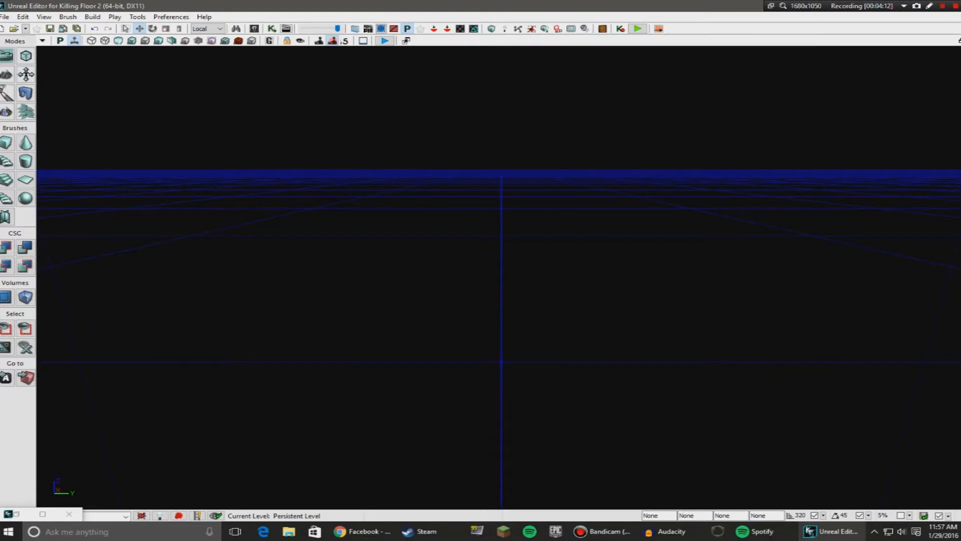
Step: Cycle the viewport through its orthographic view types back to Perspective and check the list of viewport types
{"action": "left_click", "coordinate": [60, 41]}
{"action": "left_click", "coordinate": [61, 41]}
{"action": "left_click", "coordinate": [60, 41]}
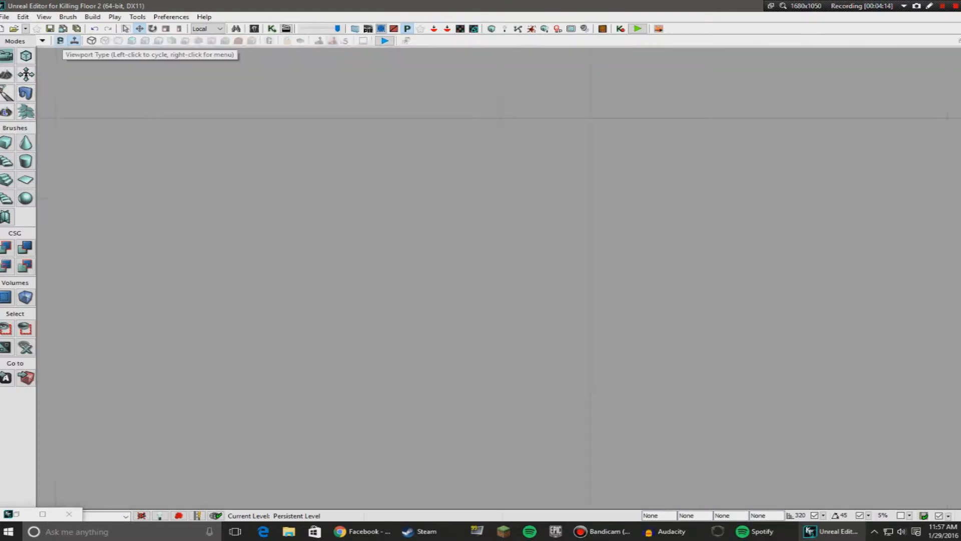
{"action": "left_click", "coordinate": [61, 41]}
{"action": "right_click", "coordinate": [61, 41]}
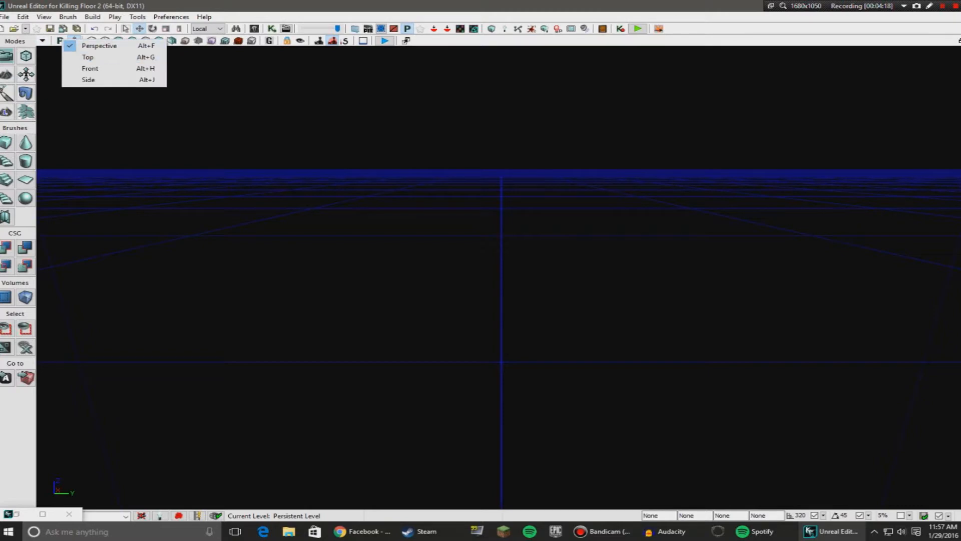
Step: Look through the viewport options, including the volume visibility list, without changing any setting
{"action": "left_click", "coordinate": [44, 41]}
{"action": "left_click", "coordinate": [45, 41]}
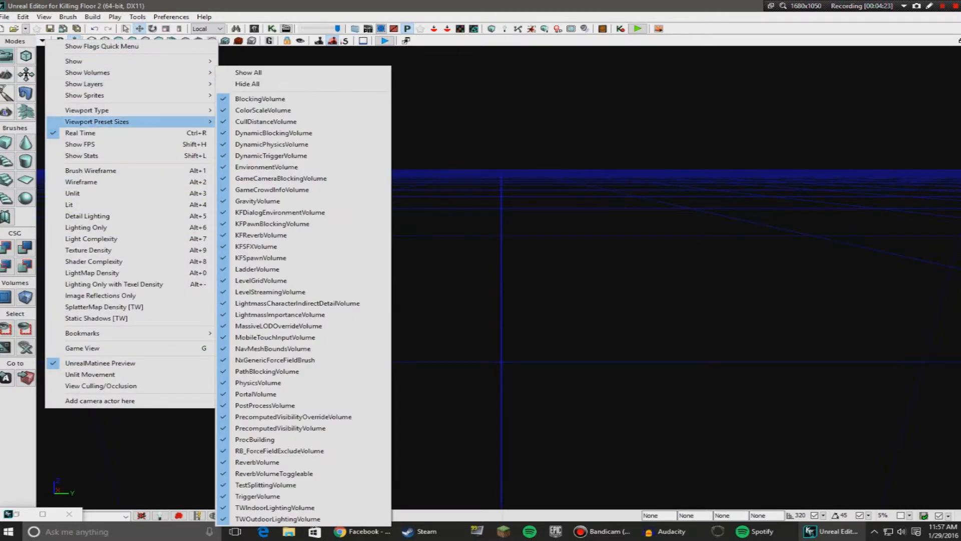
{"action": "left_click", "coordinate": [43, 39]}
{"action": "left_click", "coordinate": [43, 38]}
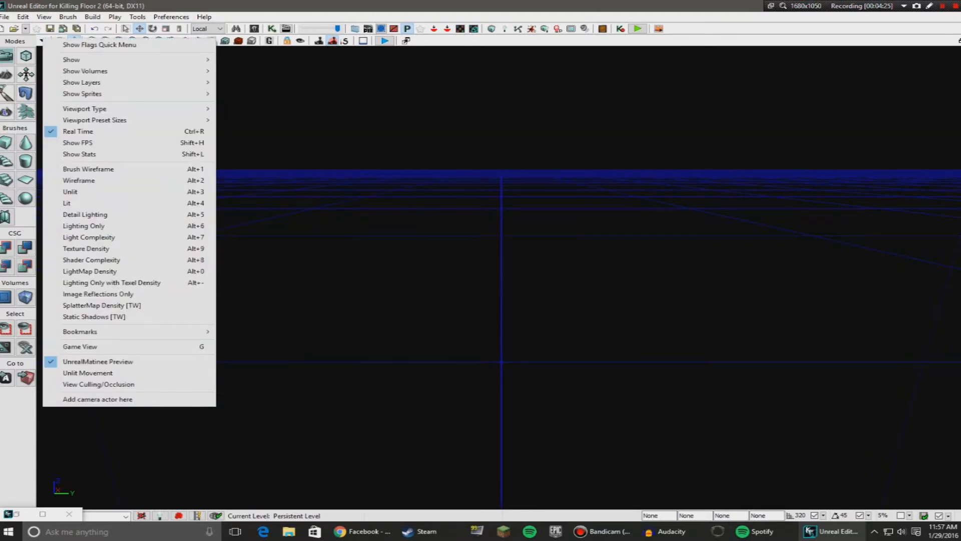
{"action": "left_click", "coordinate": [42, 39]}
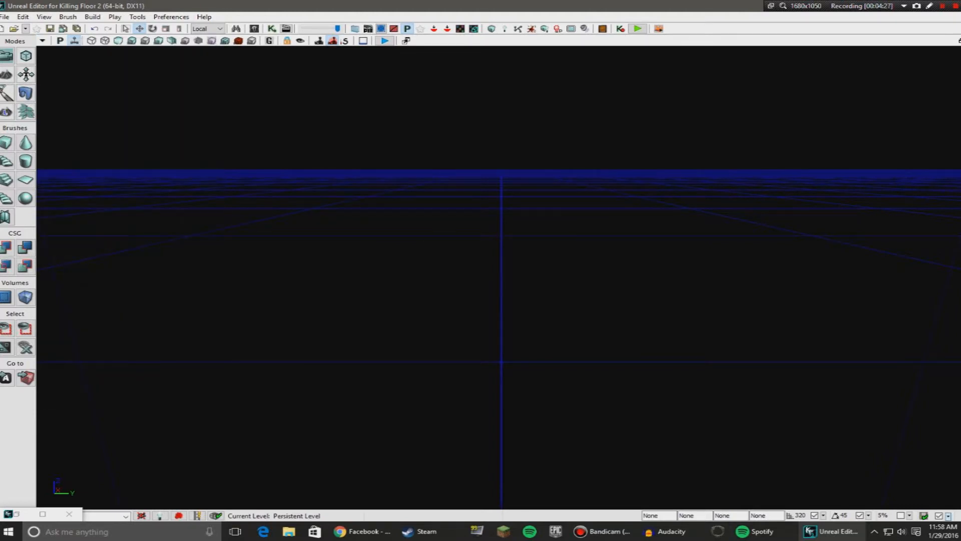
Step: Examine the empty level's grid in the Front and Side views and return the viewport to Perspective
{"action": "right_click_drag", "start_coordinate": [499, 277], "coordinate": [557, 266]}
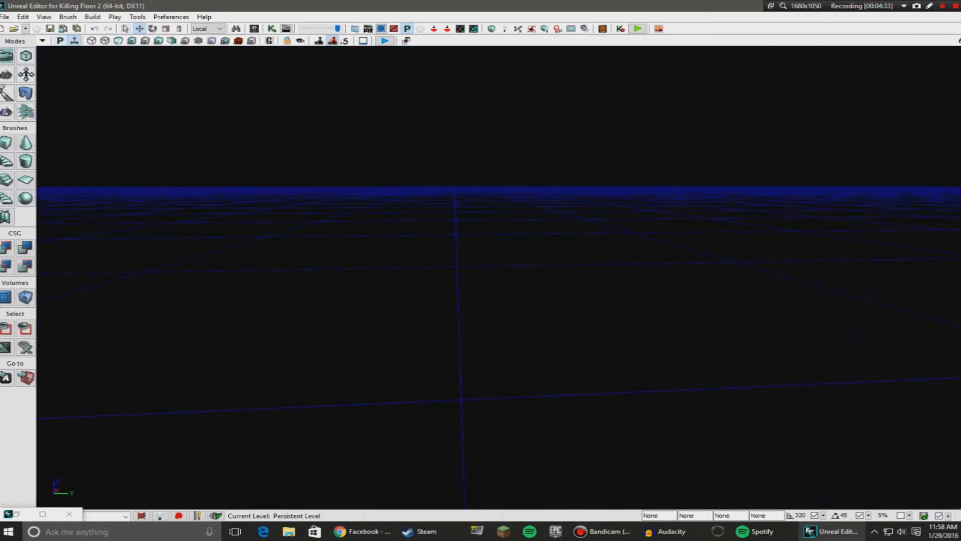
{"action": "left_click", "coordinate": [60, 41]}
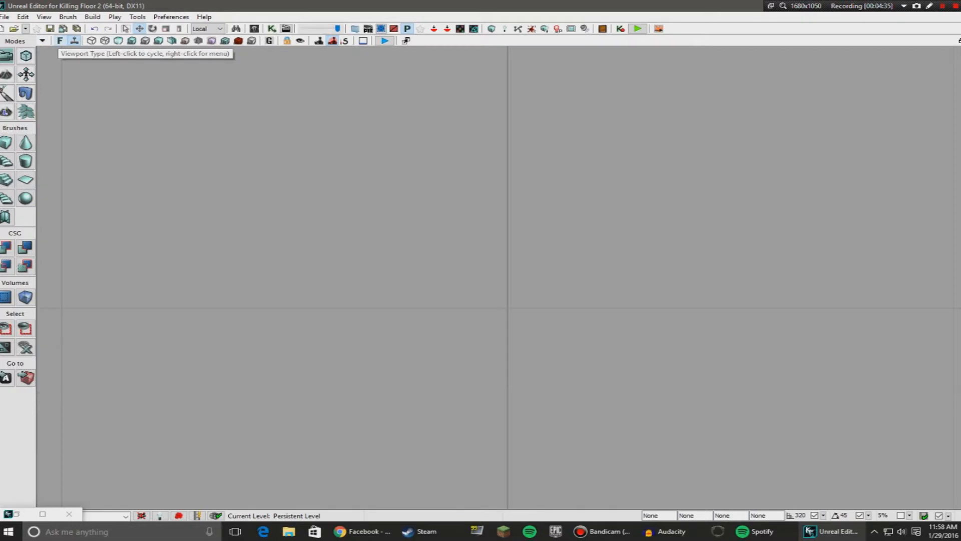
{"action": "right_click", "coordinate": [60, 41]}
{"action": "left_click", "coordinate": [75, 56]}
{"action": "mouse_move", "coordinate": [469, 253]}
{"action": "right_mouse_down"}
{"action": "mouse_move", "coordinate": [259, 134]}
{"action": "mouse_move", "coordinate": [457, 261]}
{"action": "right_mouse_up"}
{"action": "scroll", "coordinate": [457, 261], "scroll_direction": "down", "scroll_amount": 10}
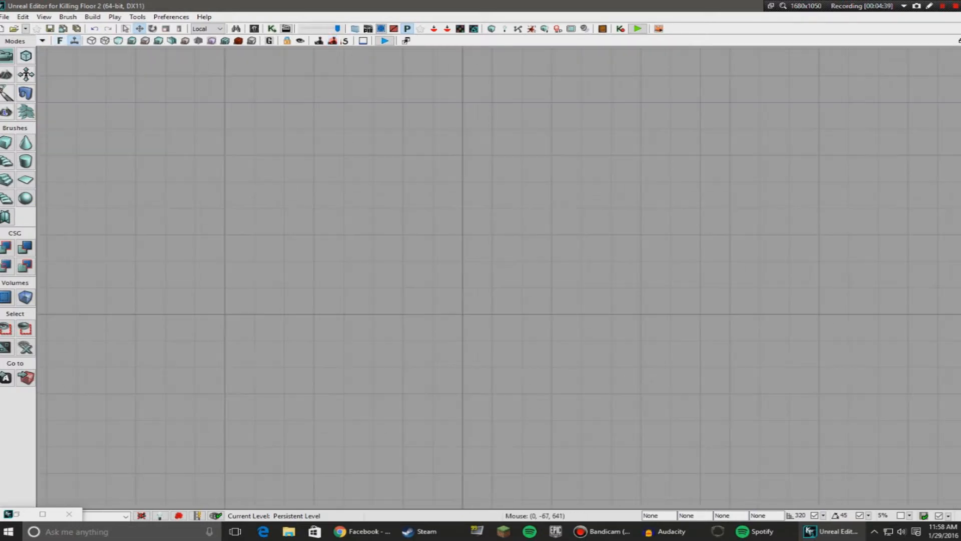
{"action": "scroll", "coordinate": [457, 261], "scroll_direction": "down", "scroll_amount": 5}
{"action": "left_click", "coordinate": [60, 41]}
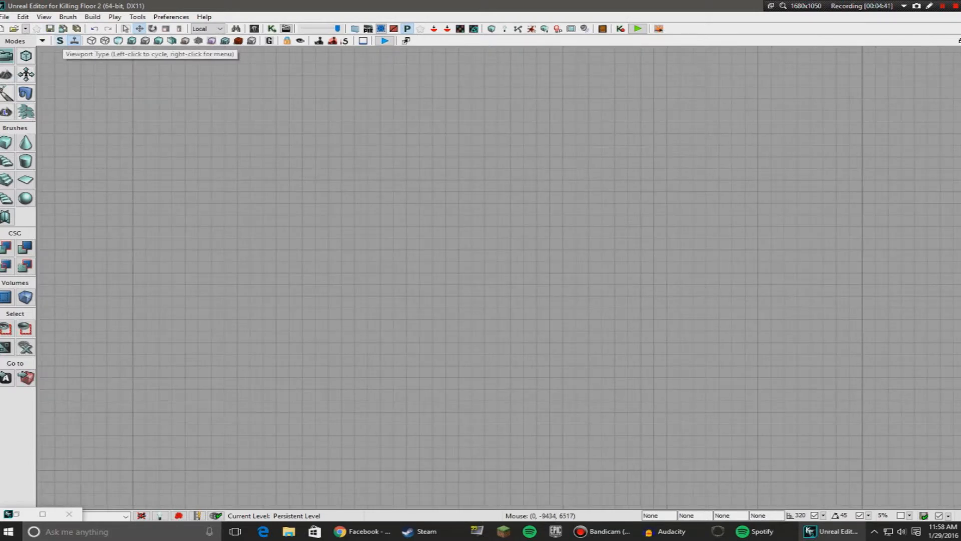
{"action": "left_click", "coordinate": [60, 41]}
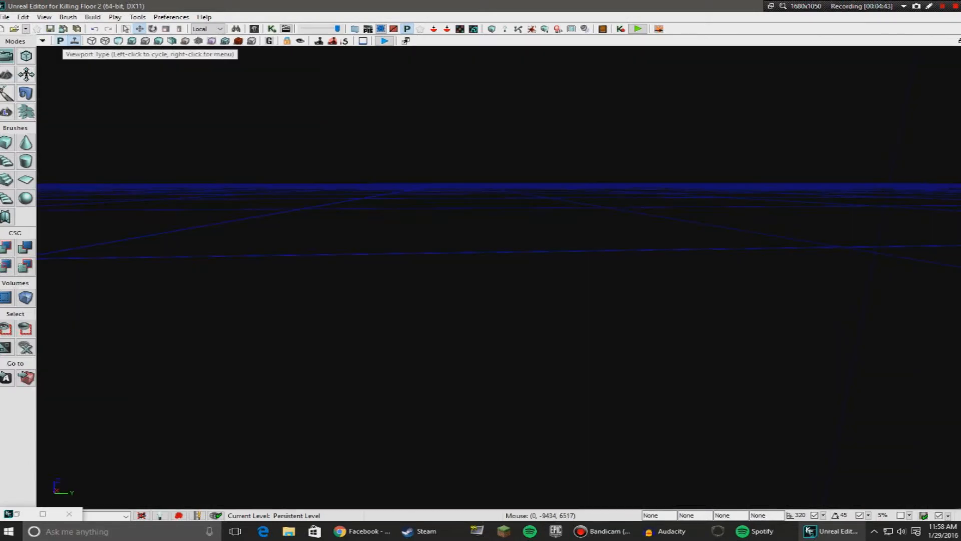
Step: Switch the viewport to the Top view and cycle it back to Perspective
{"action": "right_click", "coordinate": [60, 41]}
{"action": "left_click", "coordinate": [85, 59]}
{"action": "left_click", "coordinate": [60, 41]}
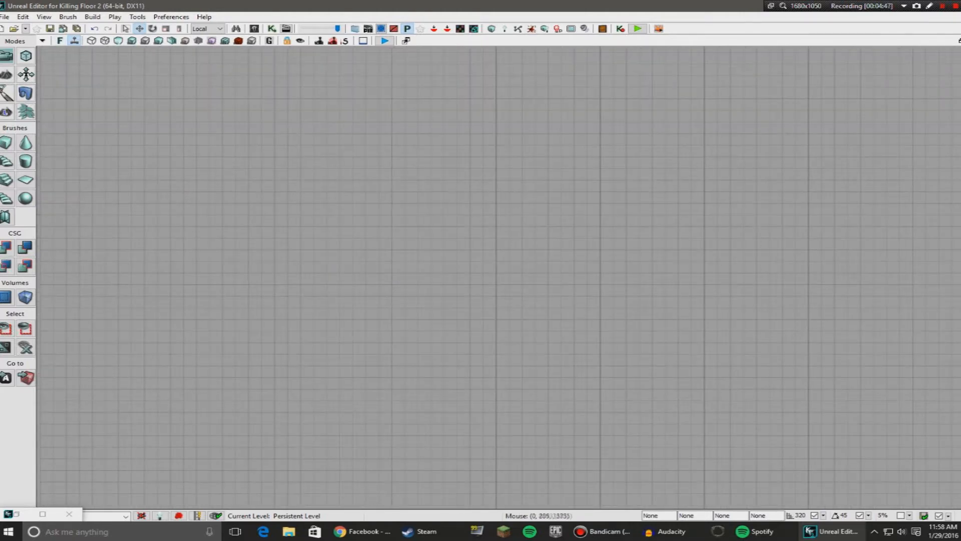
{"action": "left_click", "coordinate": [60, 41]}
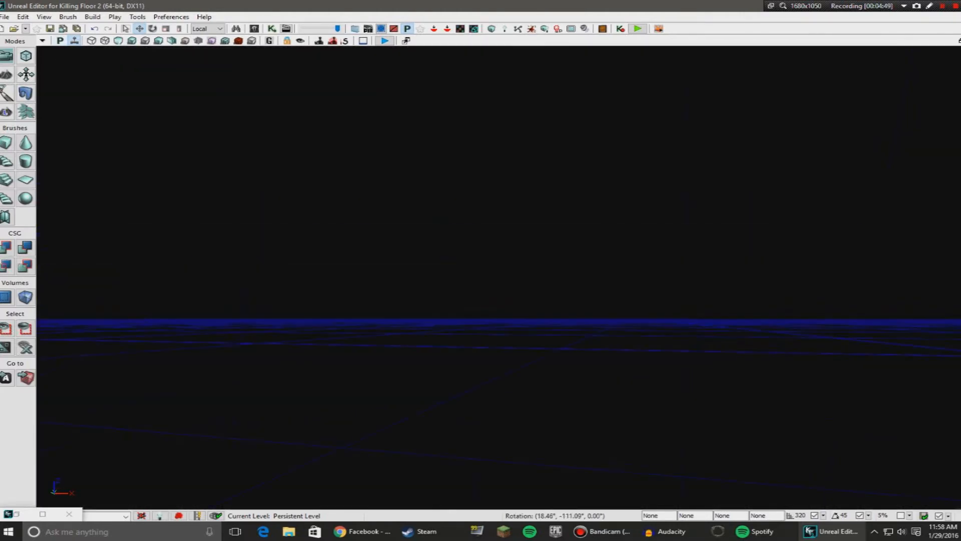
Step: Find the red builder brush cube at the grid's origin in the Perspective view and select it
{"action": "right_click_drag", "start_coordinate": [499, 278], "coordinate": [601, 205]}
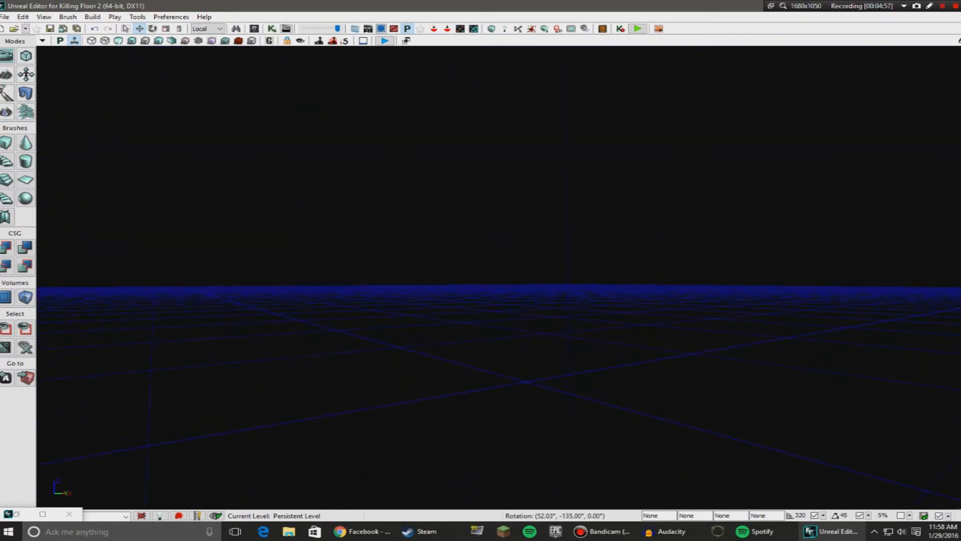
{"action": "right_click_drag", "start_coordinate": [501, 278], "coordinate": [451, 223]}
{"action": "right_click_drag", "start_coordinate": [500, 280], "coordinate": [524, 316]}
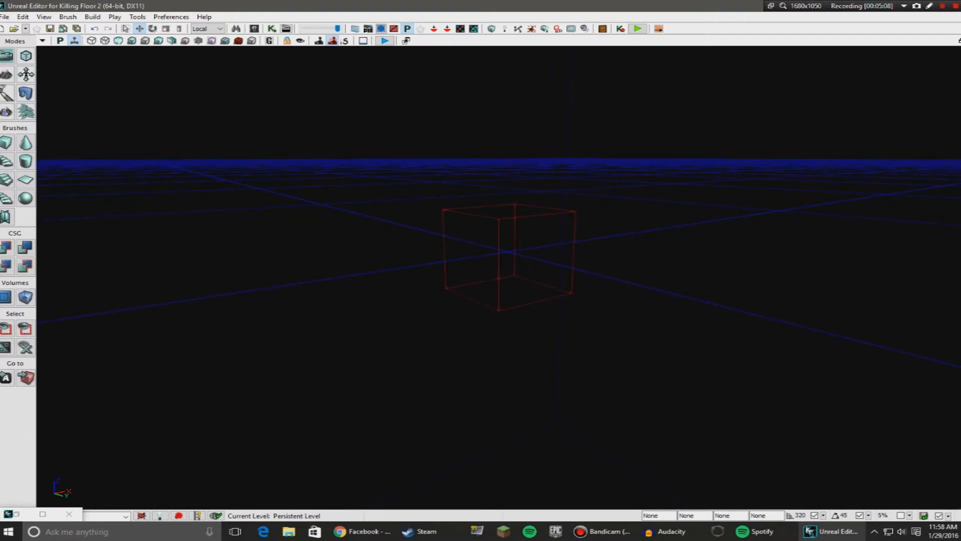
{"action": "right_click_drag", "start_coordinate": [523, 316], "coordinate": [508, 285]}
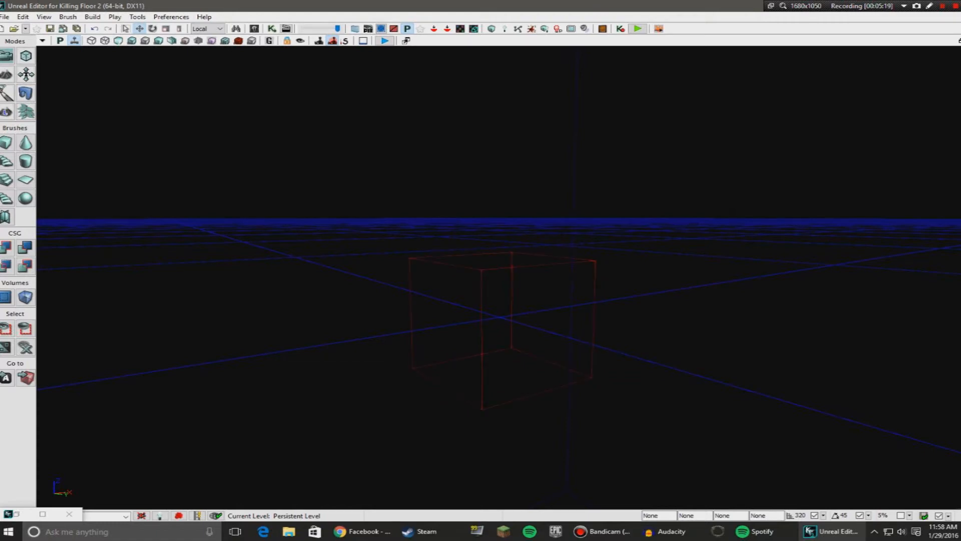
{"action": "key", "text": "b"}
{"action": "right_click_drag", "start_coordinate": [508, 285], "coordinate": [466, 302]}
{"action": "left_click", "coordinate": [555, 300]}
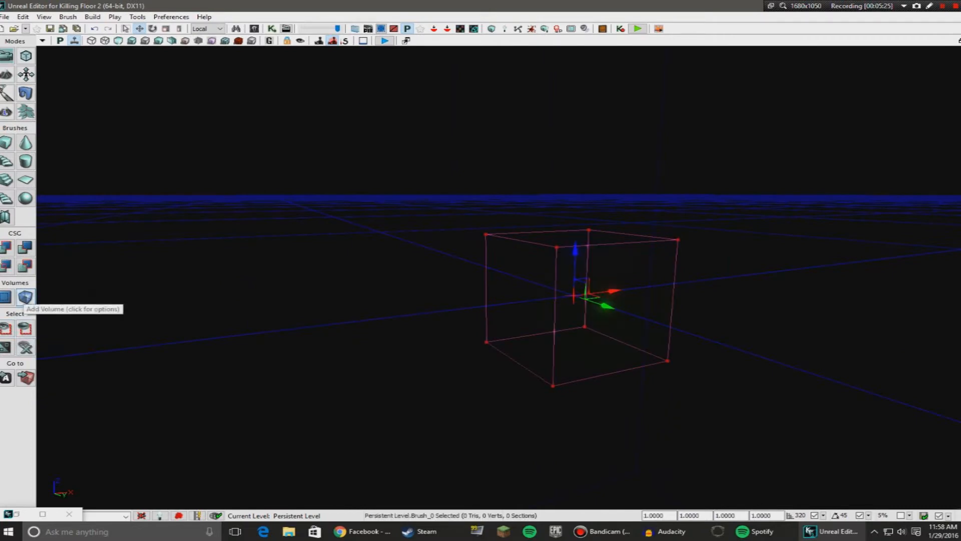
Step: Look through the list of volume types that can be added, and leave it without adding one
{"action": "right_click", "coordinate": [25, 298]}
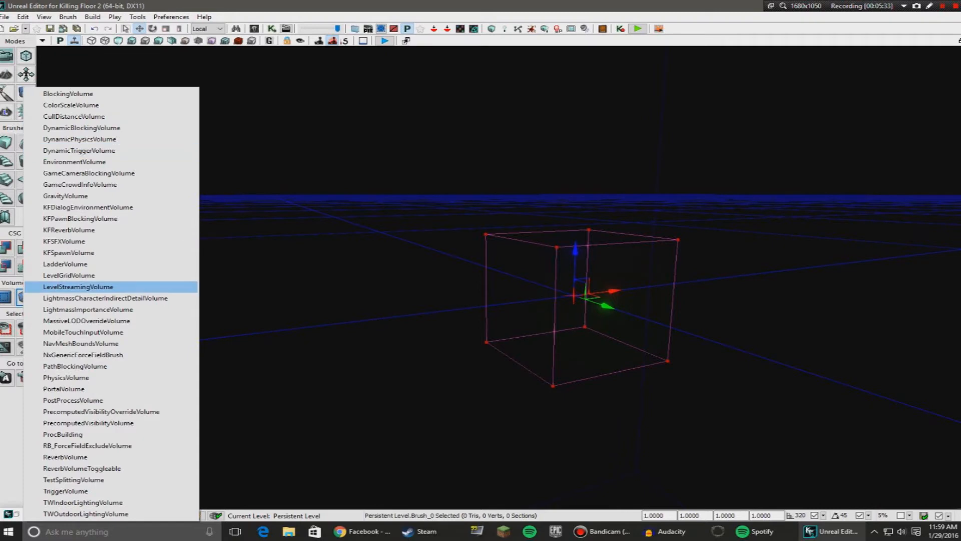
{"action": "key", "text": "Escape"}
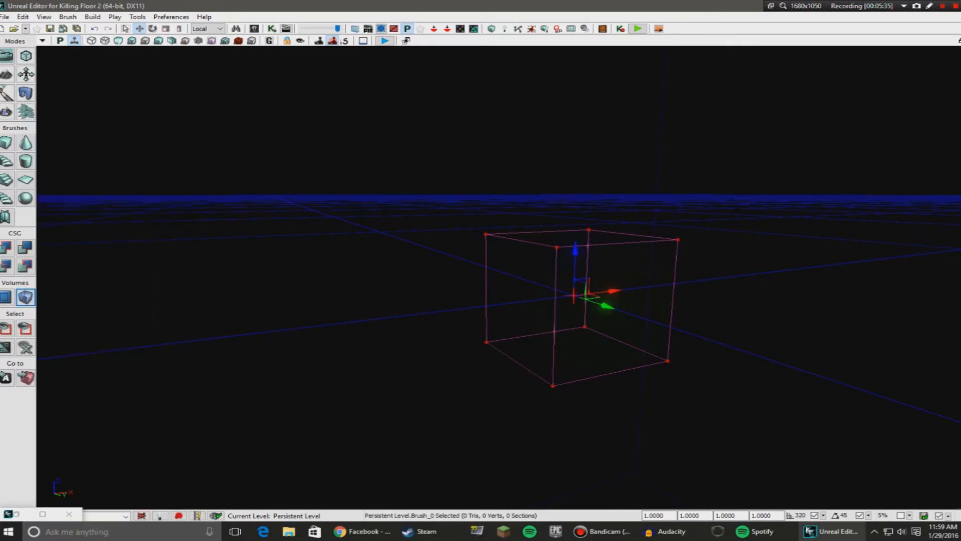
{"action": "mouse_move", "coordinate": [499, 278]}
{"action": "right_mouse_down"}
{"action": "mouse_move", "coordinate": [550, 281]}
{"action": "mouse_move", "coordinate": [525, 278]}
{"action": "right_mouse_up"}
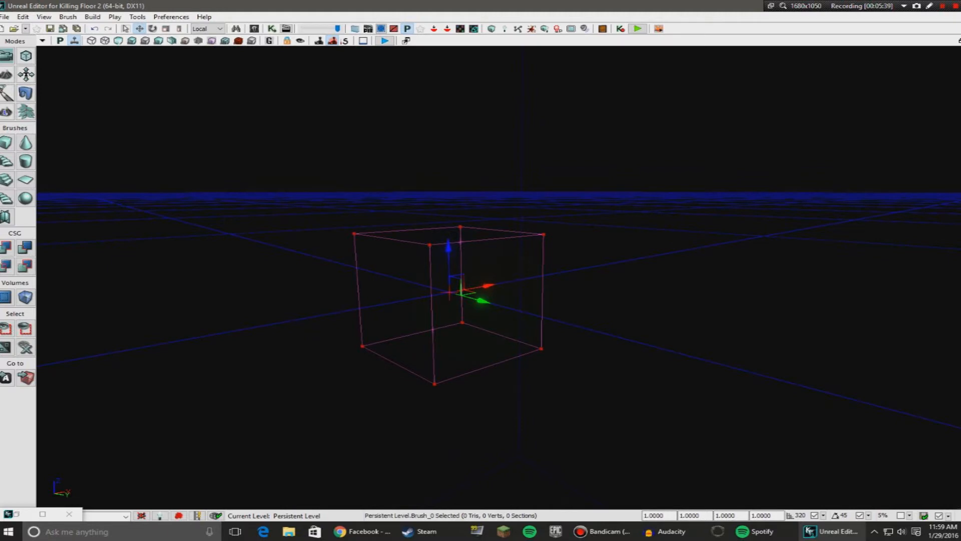
{"action": "mouse_move", "coordinate": [525, 278]}
{"action": "right_mouse_down"}
{"action": "mouse_move", "coordinate": [430, 288]}
{"action": "mouse_move", "coordinate": [551, 303]}
{"action": "mouse_move", "coordinate": [474, 308]}
{"action": "mouse_move", "coordinate": [478, 296]}
{"action": "right_mouse_up"}
Step: Hide the red builder brush outline and view the remaining transform widget at the grid's origin
{"action": "key", "text": "b"}
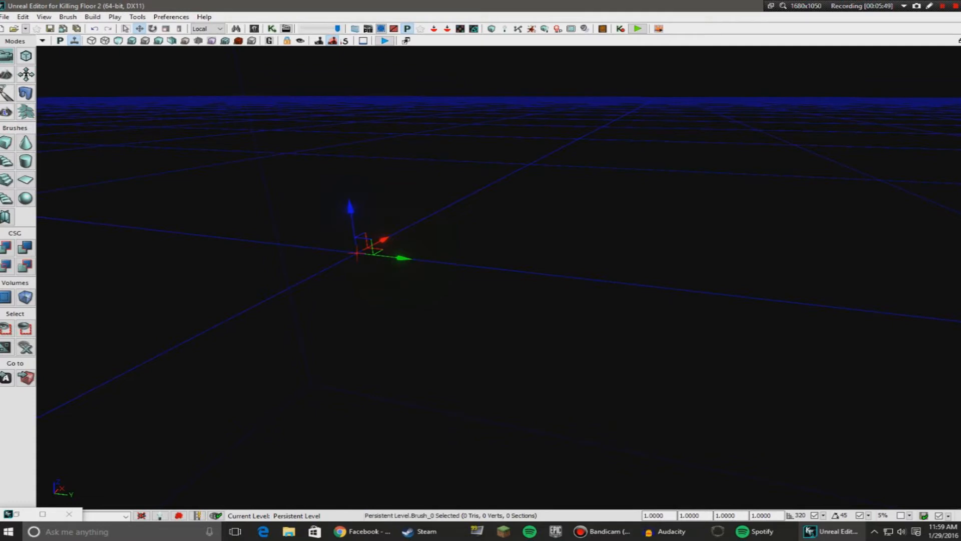
{"action": "right_click_drag", "start_coordinate": [476, 301], "coordinate": [531, 274]}
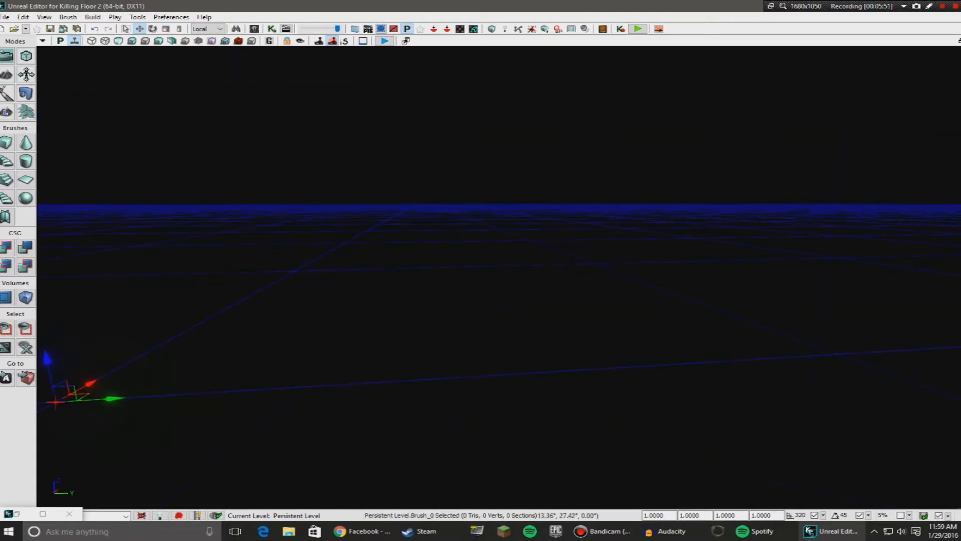
{"action": "right_click_drag", "start_coordinate": [475, 301], "coordinate": [411, 321]}
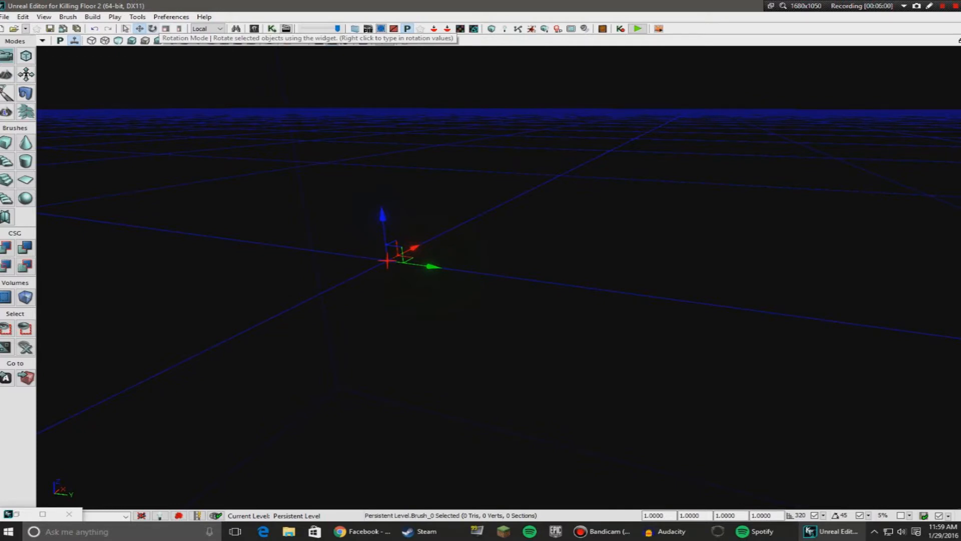
{"action": "middle_click_drag", "start_coordinate": [451, 281], "coordinate": [450, 250]}
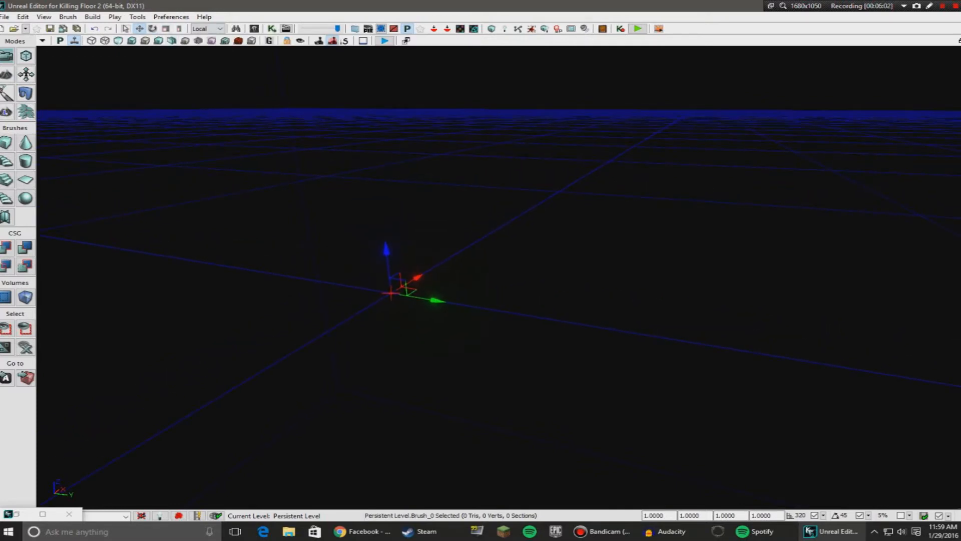
Step: Switch the transform widget through rotation, scaling and non-uniform scaling modes and back to translation
{"action": "left_click", "coordinate": [153, 28]}
{"action": "left_click", "coordinate": [166, 28]}
{"action": "left_click", "coordinate": [179, 28]}
{"action": "left_click", "coordinate": [140, 28]}
Step: Fly and turn the Perspective camera around the grid's origin to practise moving through the level
{"action": "right_click_drag", "start_coordinate": [451, 250], "coordinate": [418, 260]}
{"action": "scroll", "coordinate": [436, 246], "scroll_direction": "up", "scroll_amount": 8}
{"action": "left_click_drag", "start_coordinate": [418, 260], "coordinate": [425, 305]}
{"action": "key", "text": "d"}
{"action": "key", "text": "a"}
{"action": "key", "text": "w"}
{"action": "right_click_drag", "start_coordinate": [425, 305], "coordinate": [428, 345]}
{"action": "key", "text": "d"}
{"action": "key", "text": "s"}
{"action": "key", "text": "w"}
{"action": "key", "text": "s"}
{"action": "key", "text": "w"}
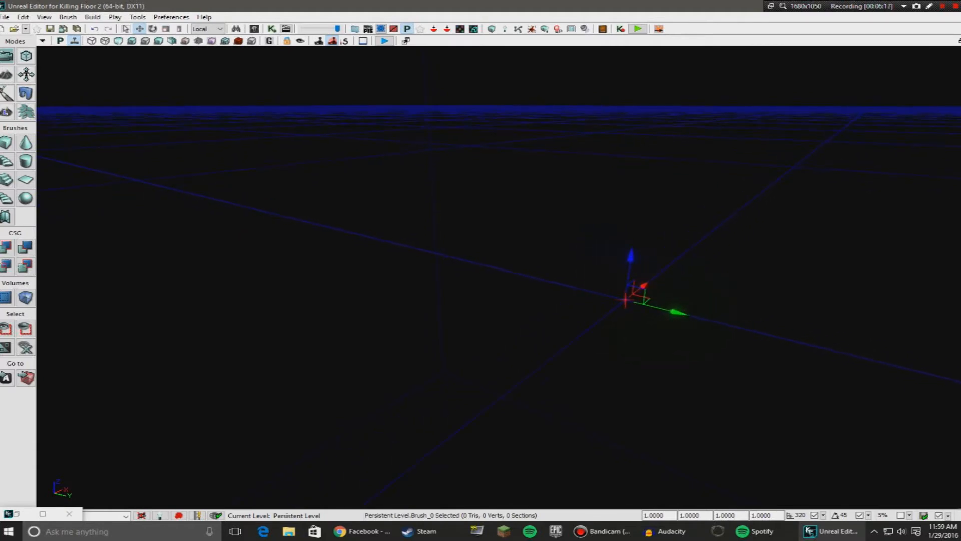
{"action": "right_click_drag", "start_coordinate": [428, 345], "coordinate": [685, 279]}
{"action": "left_click_drag", "start_coordinate": [686, 279], "coordinate": [821, 300]}
{"action": "right_click_drag", "start_coordinate": [821, 301], "coordinate": [837, 319]}
Step: Cycle the transform widget repeatedly through all its modes, ending in translation mode
{"action": "key", "text": "space"}
{"action": "key", "text": "space"}
{"action": "key", "text": "space"}
{"action": "key", "text": "space"}
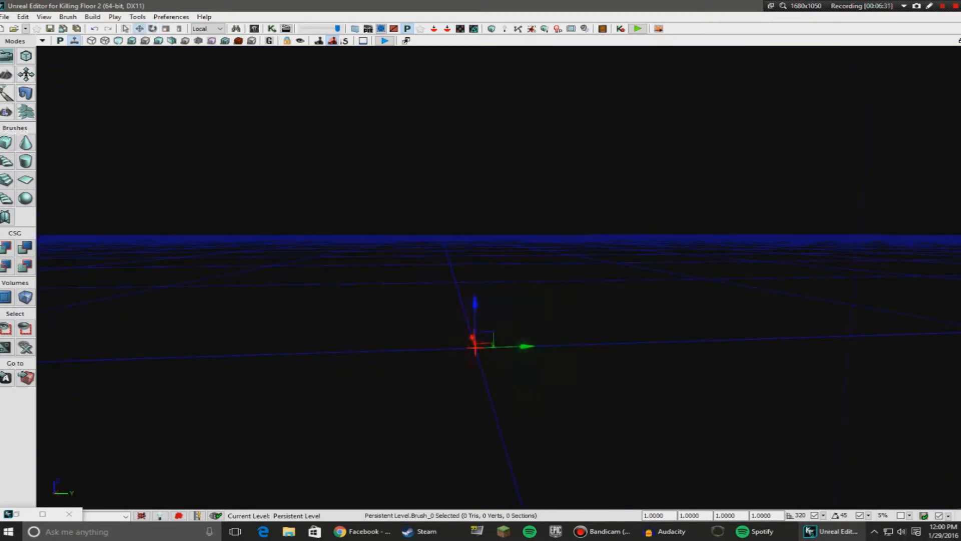
{"action": "key", "text": "space"}
{"action": "key", "text": "space"}
{"action": "key", "text": "space"}
{"action": "key", "text": "space"}
{"action": "key", "text": "space"}
{"action": "key", "text": "space"}
{"action": "key", "text": "space"}
{"action": "key", "text": "space"}
{"action": "key", "text": "space"}
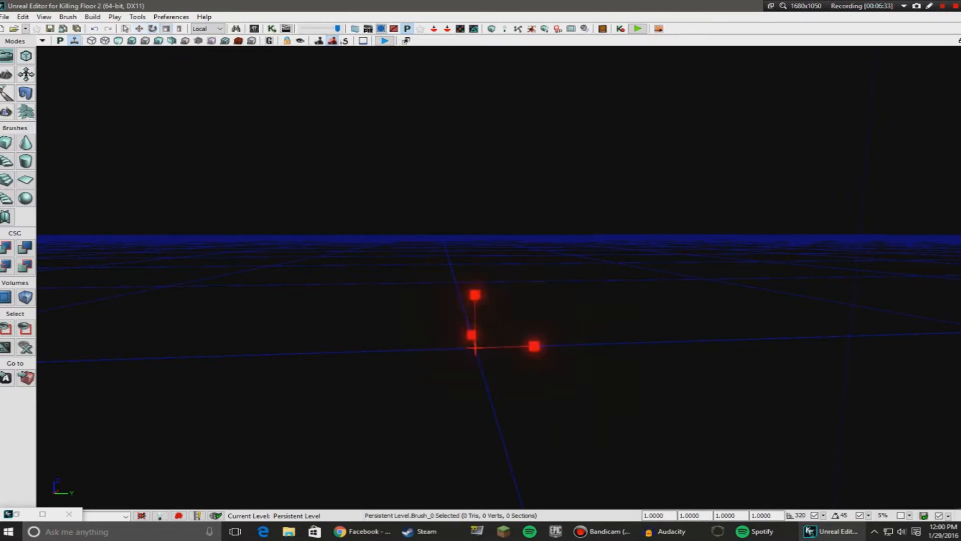
{"action": "key", "text": "space"}
{"action": "key", "text": "space"}
{"action": "key", "text": "space"}
{"action": "key", "text": "space"}
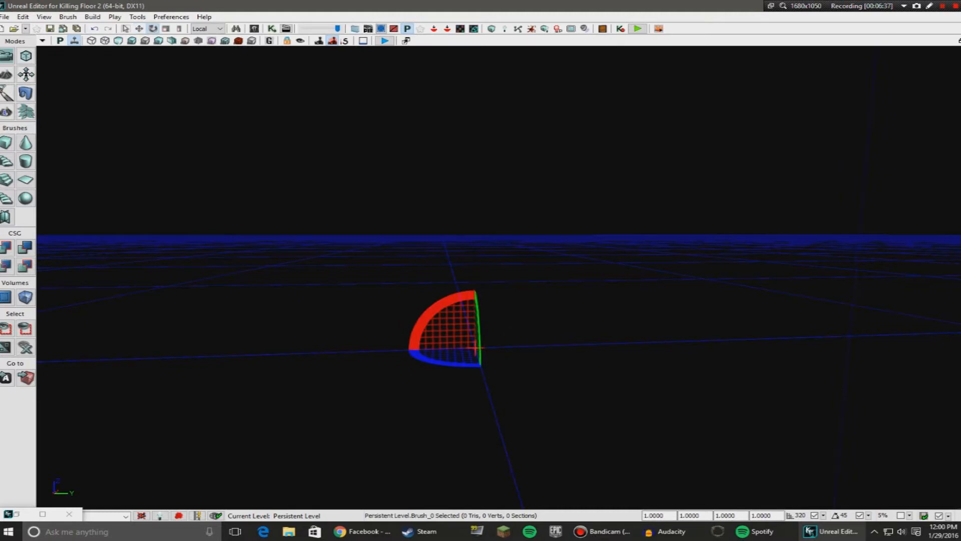
{"action": "key", "text": "space"}
{"action": "key", "text": "space"}
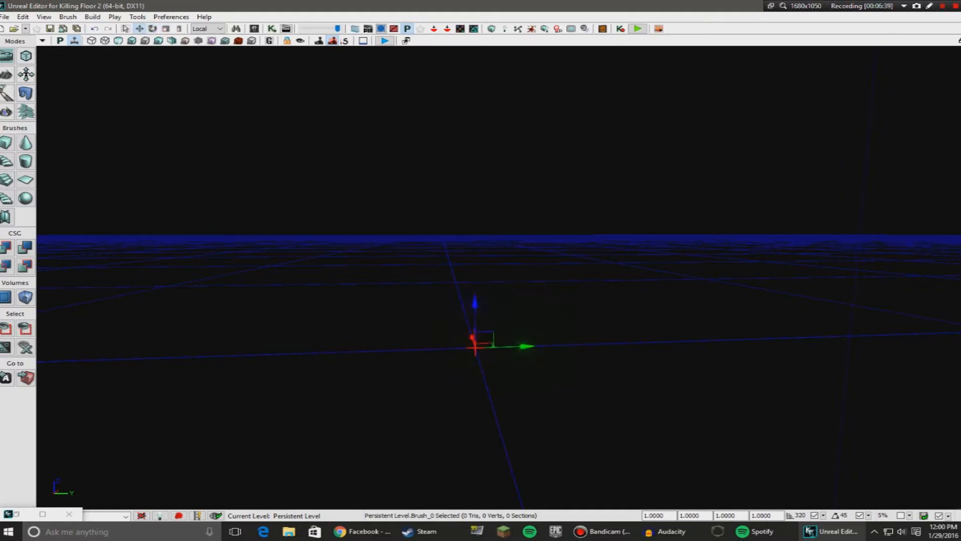
Step: Show the builder brush at the origin and try its vertical and Y-axis translation handles
{"action": "scroll", "coordinate": [480, 285], "scroll_direction": "up", "scroll_amount": 2}
{"action": "right_click_drag", "start_coordinate": [480, 285], "coordinate": [481, 310]}
{"action": "mouse_move", "coordinate": [465, 286]}
{"action": "left_mouse_down"}
{"action": "mouse_move", "coordinate": [466, 173]}
{"action": "mouse_move", "coordinate": [465, 285]}
{"action": "left_mouse_up"}
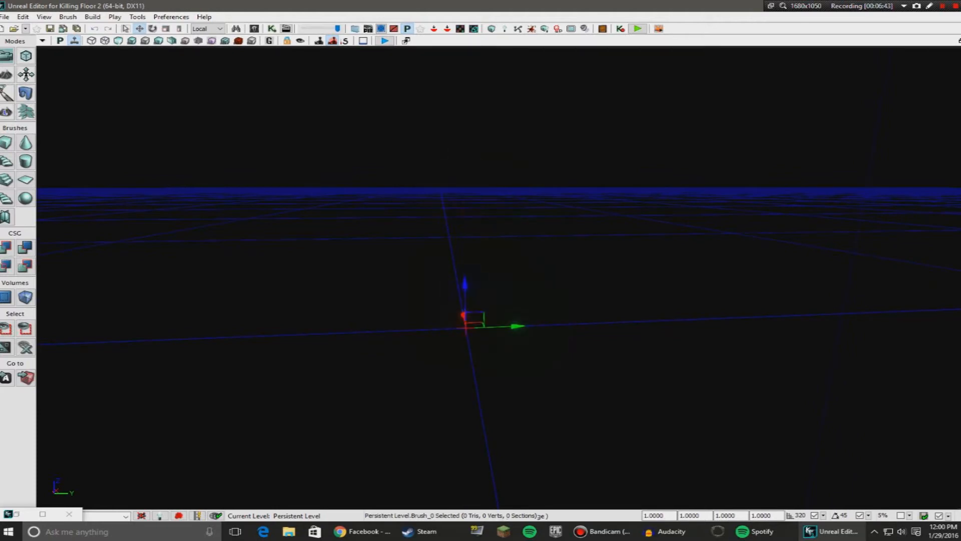
{"action": "key", "text": "b"}
{"action": "mouse_move", "coordinate": [465, 285]}
{"action": "left_mouse_down"}
{"action": "mouse_move", "coordinate": [465, 169]}
{"action": "mouse_move", "coordinate": [466, 285]}
{"action": "left_mouse_up"}
{"action": "mouse_move", "coordinate": [515, 326]}
{"action": "left_mouse_down"}
{"action": "mouse_move", "coordinate": [250, 331]}
{"action": "mouse_move", "coordinate": [516, 326]}
{"action": "left_mouse_up"}
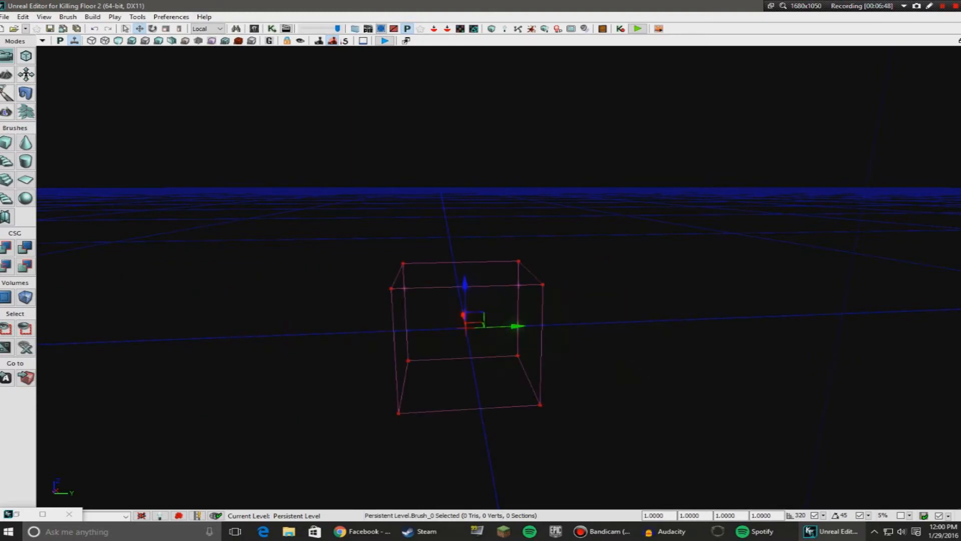
Step: Try the rotation widget and the uniform scaling widget on the builder brush
{"action": "key", "text": "space"}
{"action": "mouse_move", "coordinate": [420, 293]}
{"action": "left_mouse_down"}
{"action": "mouse_move", "coordinate": [511, 288]}
{"action": "mouse_move", "coordinate": [465, 269]}
{"action": "left_mouse_up"}
{"action": "left_click_drag", "start_coordinate": [420, 293], "coordinate": [407, 320]}
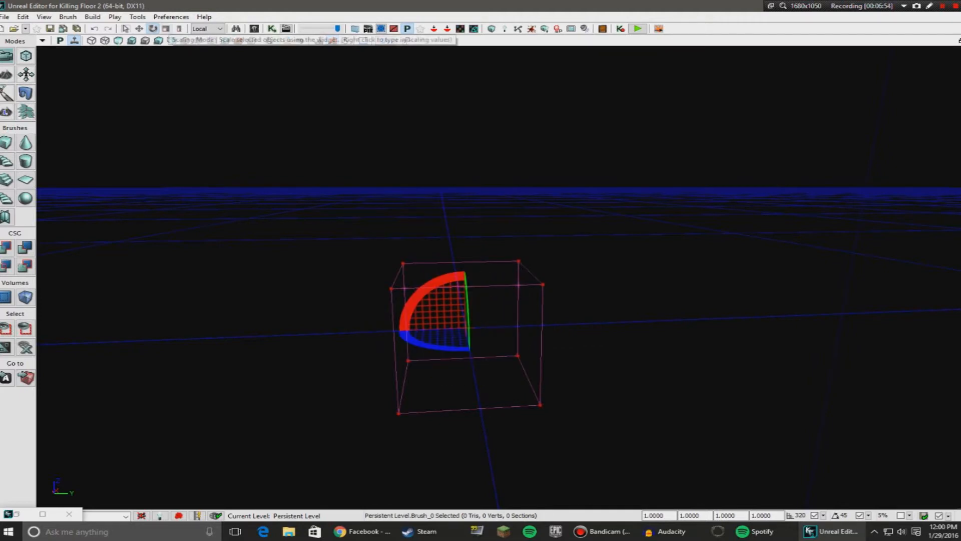
{"action": "left_click", "coordinate": [166, 29]}
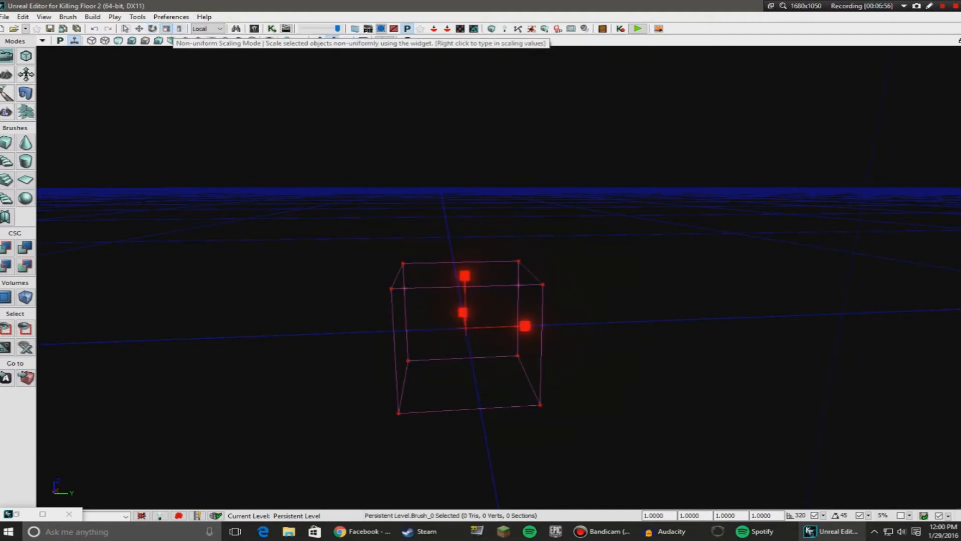
{"action": "mouse_move", "coordinate": [465, 296]}
{"action": "left_mouse_down"}
{"action": "mouse_move", "coordinate": [465, 277]}
{"action": "mouse_move", "coordinate": [465, 304]}
{"action": "mouse_move", "coordinate": [465, 287]}
{"action": "left_mouse_up"}
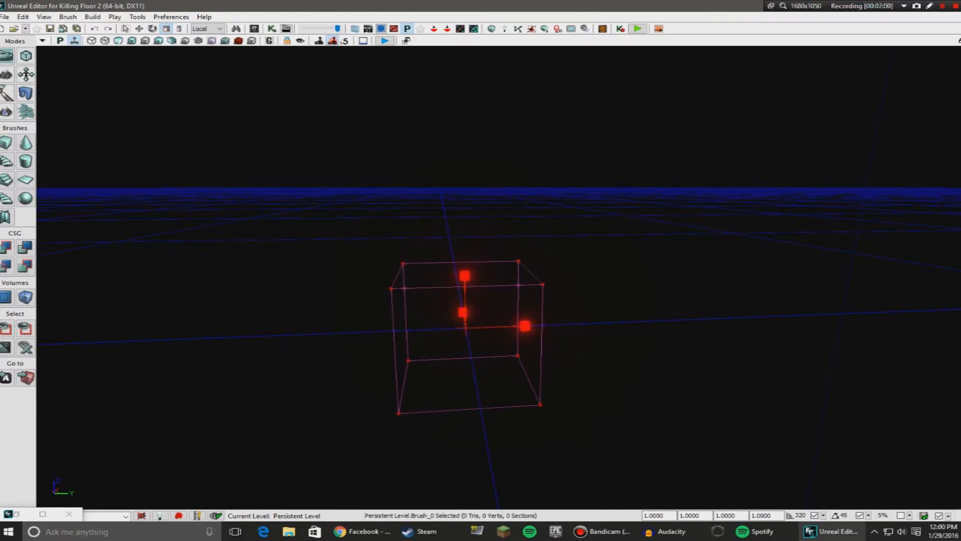
Step: Scale the builder brush non-uniformly, slightly wider along Y and slightly shorter along Z, and return to uniform scaling
{"action": "left_click", "coordinate": [179, 28]}
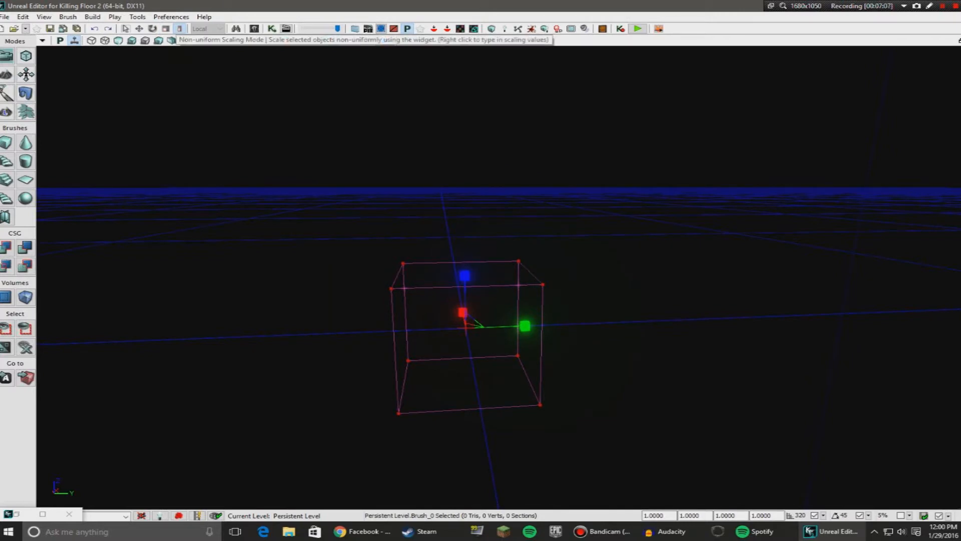
{"action": "mouse_move", "coordinate": [524, 326]}
{"action": "left_mouse_down"}
{"action": "mouse_move", "coordinate": [548, 325]}
{"action": "mouse_move", "coordinate": [513, 327]}
{"action": "mouse_move", "coordinate": [526, 326]}
{"action": "left_mouse_up"}
{"action": "mouse_move", "coordinate": [464, 276]}
{"action": "left_mouse_down"}
{"action": "mouse_move", "coordinate": [465, 264]}
{"action": "mouse_move", "coordinate": [464, 275]}
{"action": "left_mouse_up"}
{"action": "left_click", "coordinate": [165, 29]}
{"action": "mouse_move", "coordinate": [467, 319]}
{"action": "left_mouse_down"}
{"action": "mouse_move", "coordinate": [468, 301]}
{"action": "mouse_move", "coordinate": [466, 322]}
{"action": "left_mouse_up"}
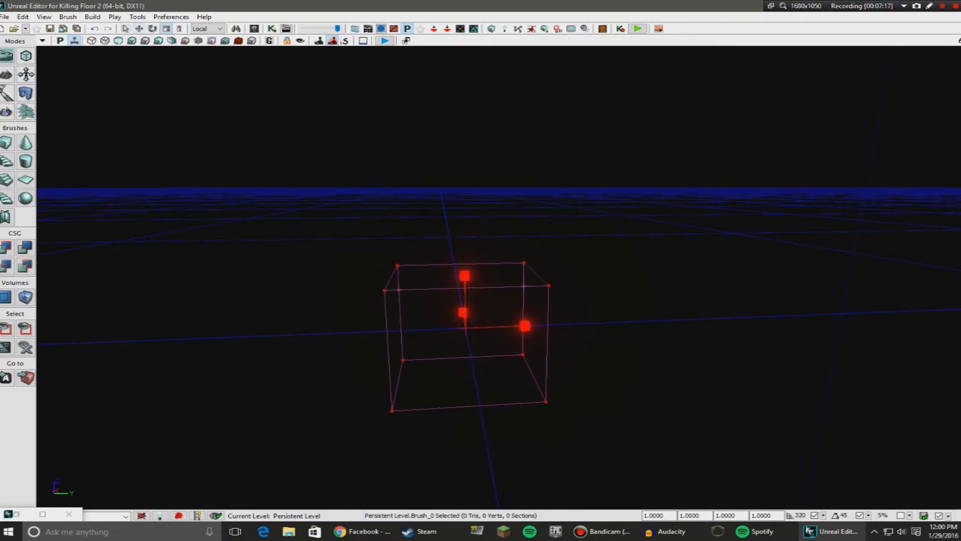
Step: Set the transform widget to translation mode and view the scaled builder brush from different distances
{"action": "left_click", "coordinate": [139, 28]}
{"action": "right_click_drag", "start_coordinate": [402, 208], "coordinate": [430, 261]}
{"action": "scroll", "coordinate": [402, 208], "scroll_direction": "up", "scroll_amount": 3}
{"action": "scroll", "coordinate": [402, 207], "scroll_direction": "up", "scroll_amount": 3}
{"action": "right_click_drag", "start_coordinate": [402, 208], "coordinate": [366, 158]}
{"action": "scroll", "coordinate": [402, 208], "scroll_direction": "down", "scroll_amount": 4}
{"action": "right_click_drag", "start_coordinate": [402, 208], "coordinate": [384, 171]}
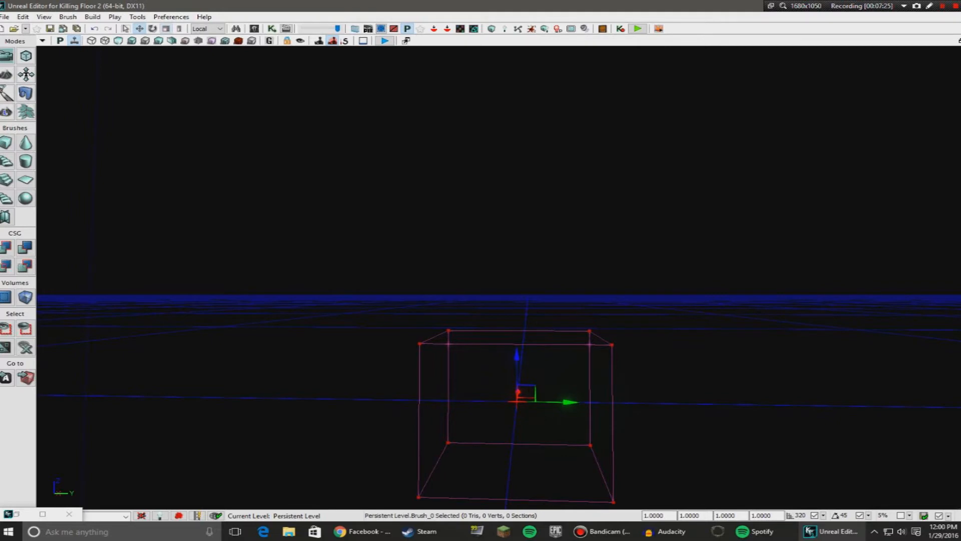
Step: Compare the uniform and non-uniform scaling widgets on the builder brush and return to translation mode
{"action": "left_click", "coordinate": [166, 28]}
{"action": "right_click_drag", "start_coordinate": [403, 208], "coordinate": [448, 247]}
{"action": "mouse_move", "coordinate": [419, 295]}
{"action": "left_mouse_down"}
{"action": "mouse_move", "coordinate": [419, 280]}
{"action": "mouse_move", "coordinate": [419, 289]}
{"action": "left_mouse_up"}
{"action": "left_click", "coordinate": [179, 29]}
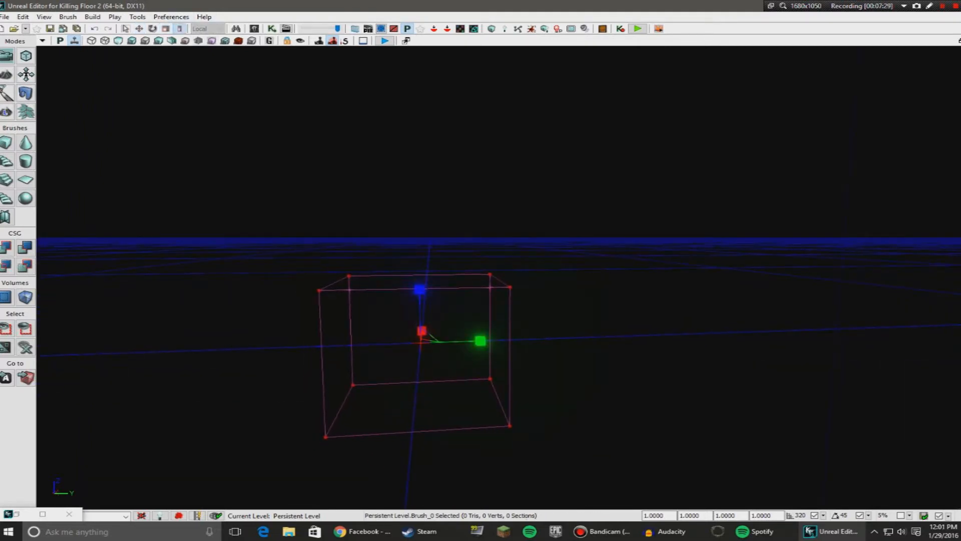
{"action": "left_click", "coordinate": [140, 28]}
{"action": "mouse_move", "coordinate": [421, 241]}
{"action": "right_mouse_down"}
{"action": "mouse_move", "coordinate": [470, 281]}
{"action": "mouse_move", "coordinate": [424, 221]}
{"action": "mouse_move", "coordinate": [407, 241]}
{"action": "right_mouse_up"}
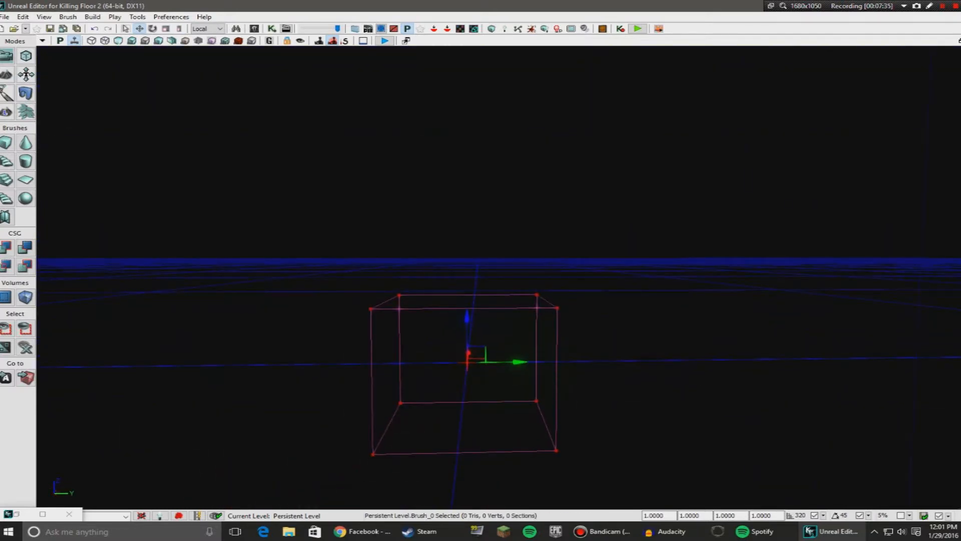
Step: Hide the builder brush and review the build commands, including Build All and Lighting Quality Setting
{"action": "key", "text": "b"}
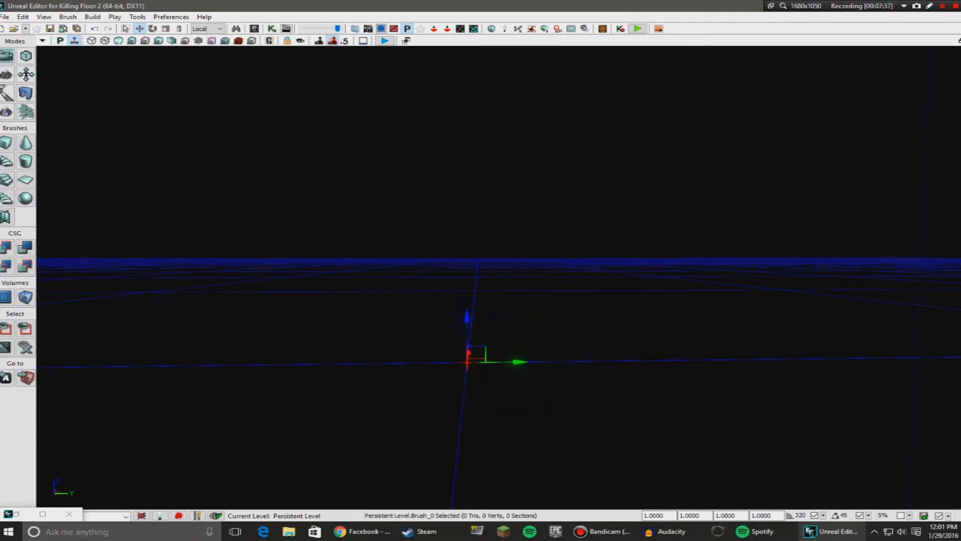
{"action": "mouse_move", "coordinate": [421, 240]}
{"action": "right_mouse_down"}
{"action": "mouse_move", "coordinate": [434, 278]}
{"action": "mouse_move", "coordinate": [416, 213]}
{"action": "mouse_move", "coordinate": [414, 257]}
{"action": "right_mouse_up"}
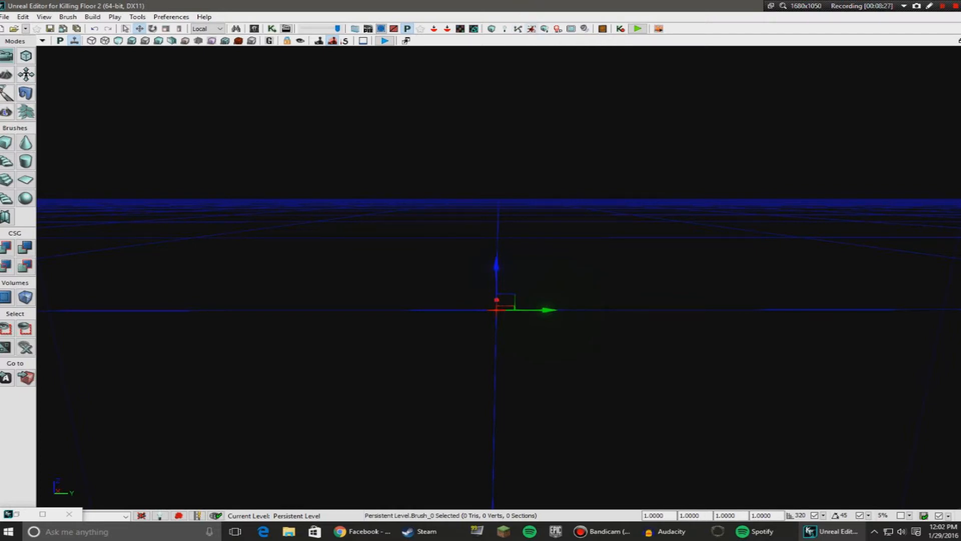
{"action": "right_click_drag", "start_coordinate": [498, 277], "coordinate": [513, 326]}
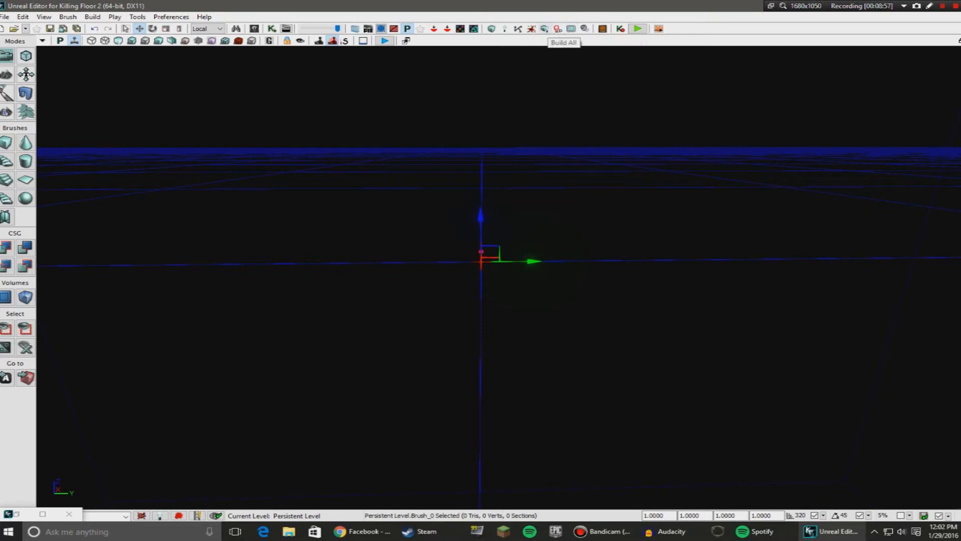
{"action": "right_click_drag", "start_coordinate": [480, 270], "coordinate": [468, 303]}
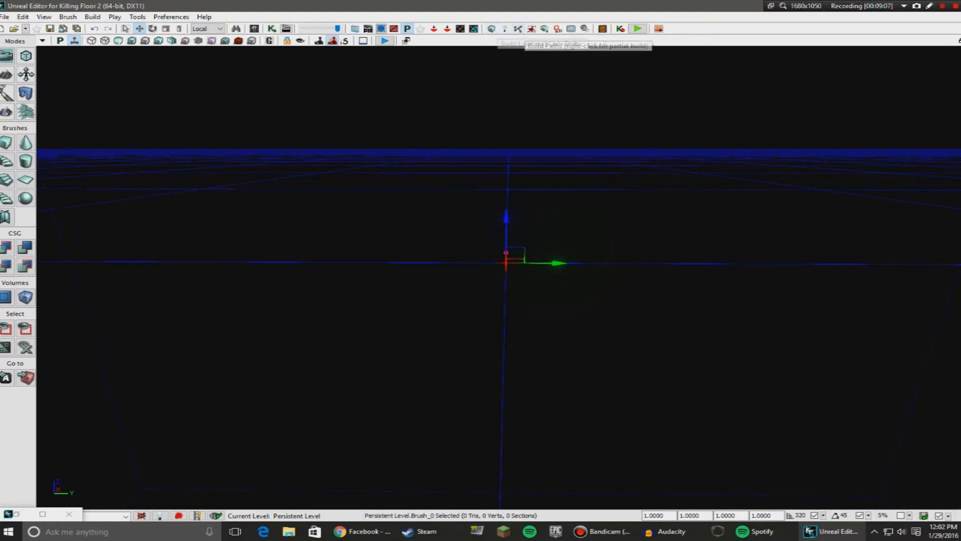
{"action": "right_click_drag", "start_coordinate": [500, 225], "coordinate": [485, 157]}
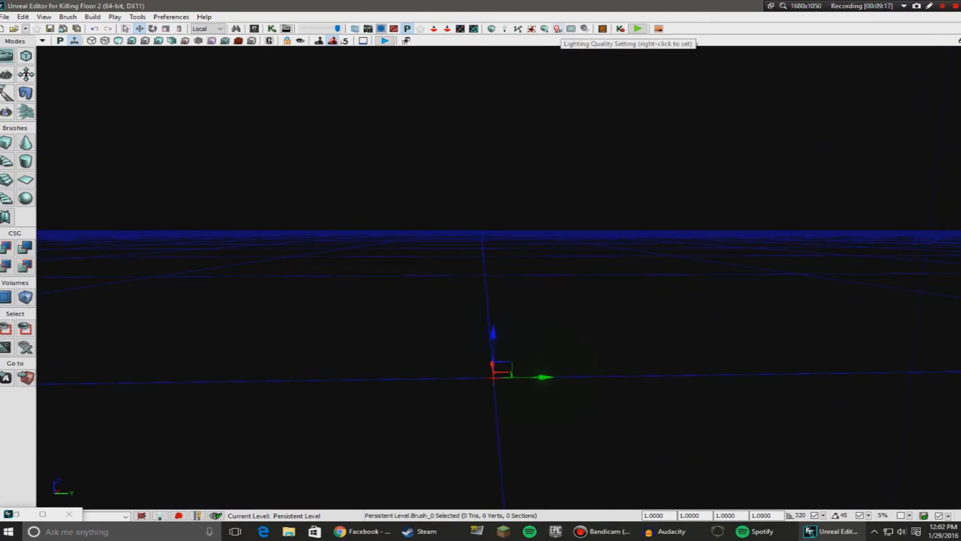
Step: Check the Lighting Quality Setting options and minimize the Content Browser window
{"action": "left_click", "coordinate": [17, 514]}
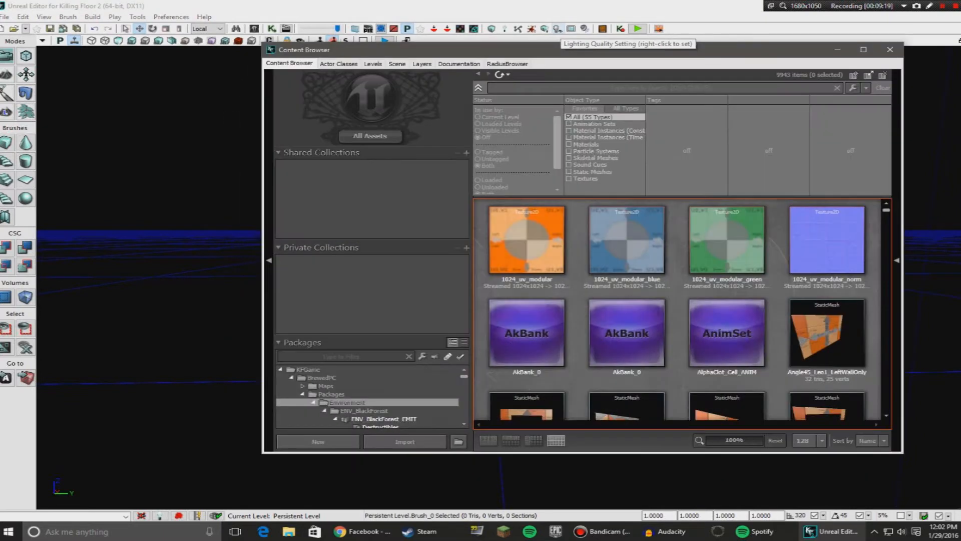
{"action": "left_click", "coordinate": [559, 29]}
{"action": "left_click", "coordinate": [838, 49]}
{"action": "right_click", "coordinate": [560, 30]}
{"action": "left_click", "coordinate": [596, 70]}
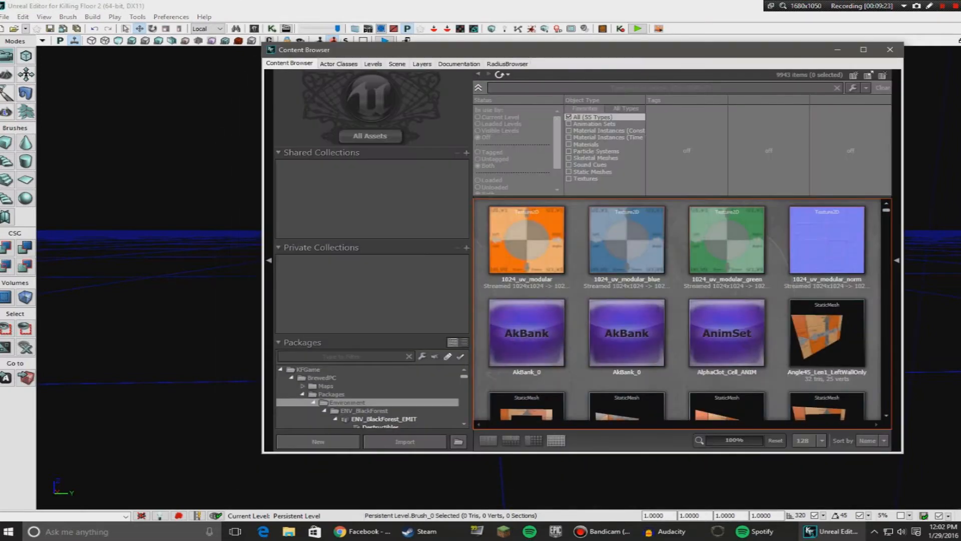
{"action": "left_click", "coordinate": [838, 49]}
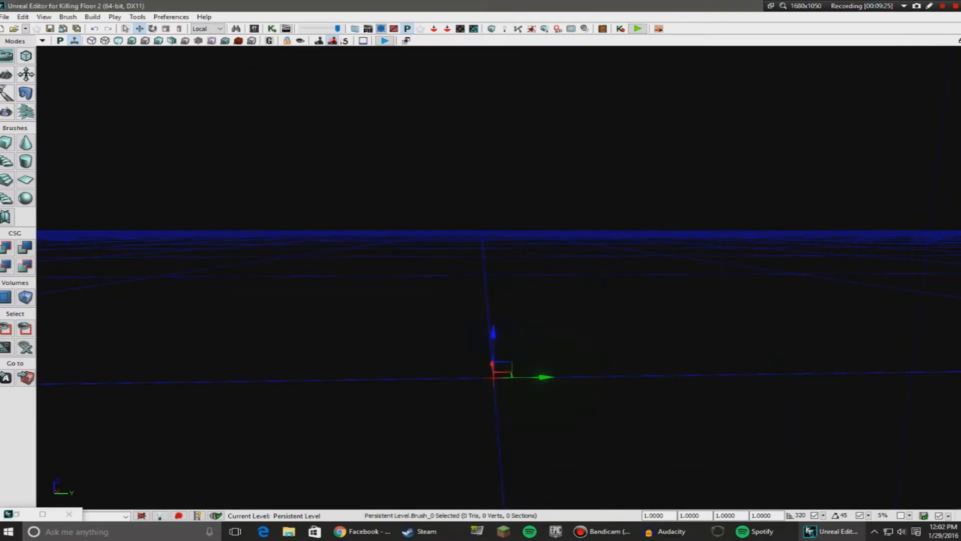
Step: Turn fullscreen mode on for the editor, minimize the Content Browser and leave fullscreen mode
{"action": "right_click_drag", "start_coordinate": [499, 276], "coordinate": [533, 301]}
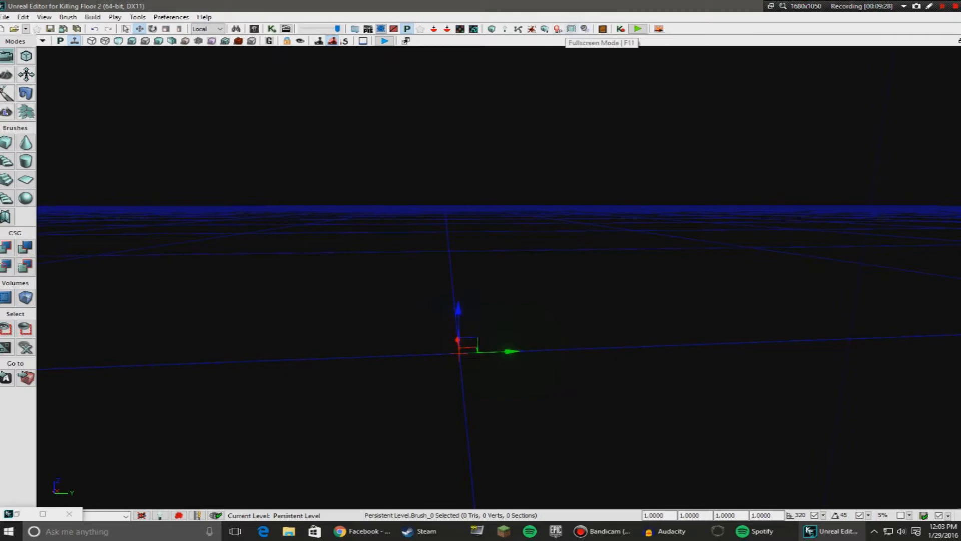
{"action": "left_click", "coordinate": [572, 28]}
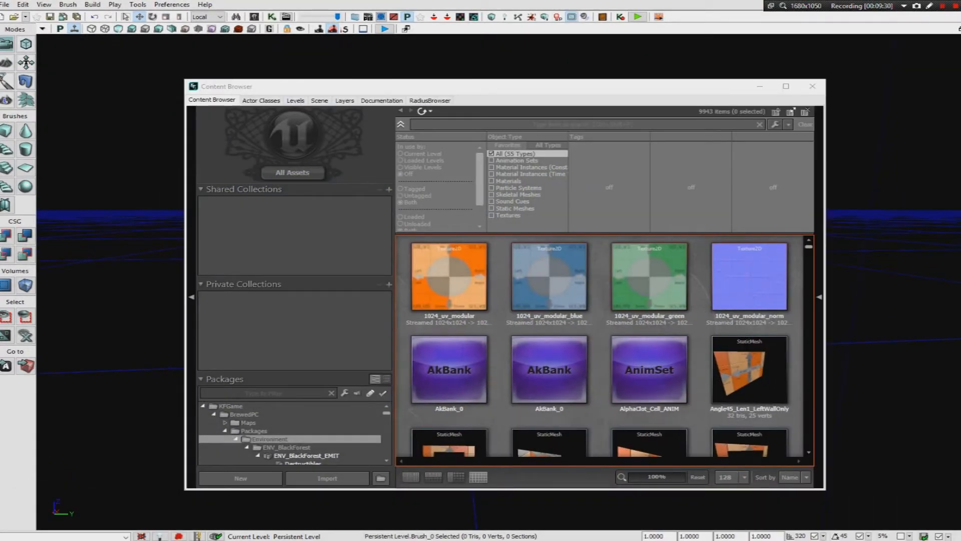
{"action": "left_click", "coordinate": [760, 86]}
{"action": "left_click", "coordinate": [572, 17]}
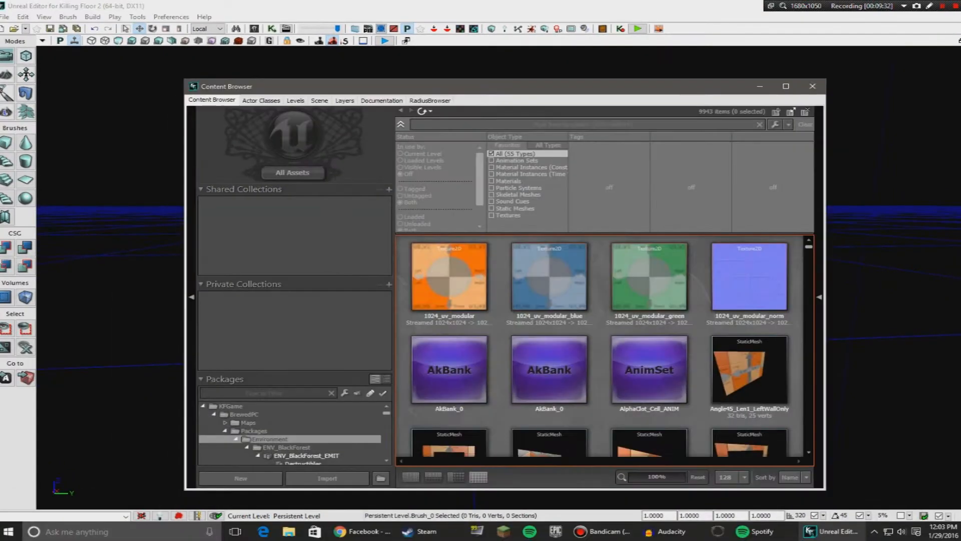
Step: Maximize the Content Browser and restore it to a smaller floating window
{"action": "left_click", "coordinate": [786, 87]}
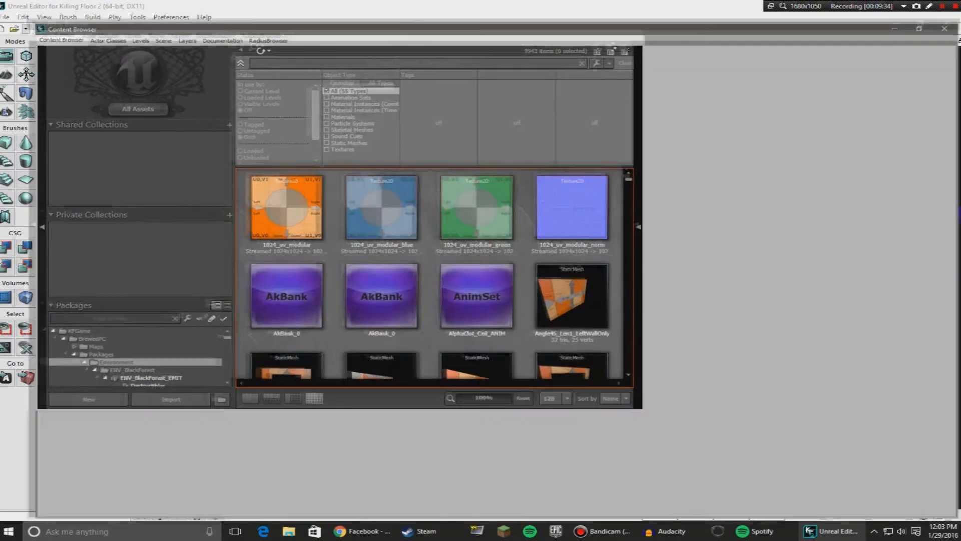
{"action": "left_click_drag", "start_coordinate": [751, 6], "coordinate": [601, 103]}
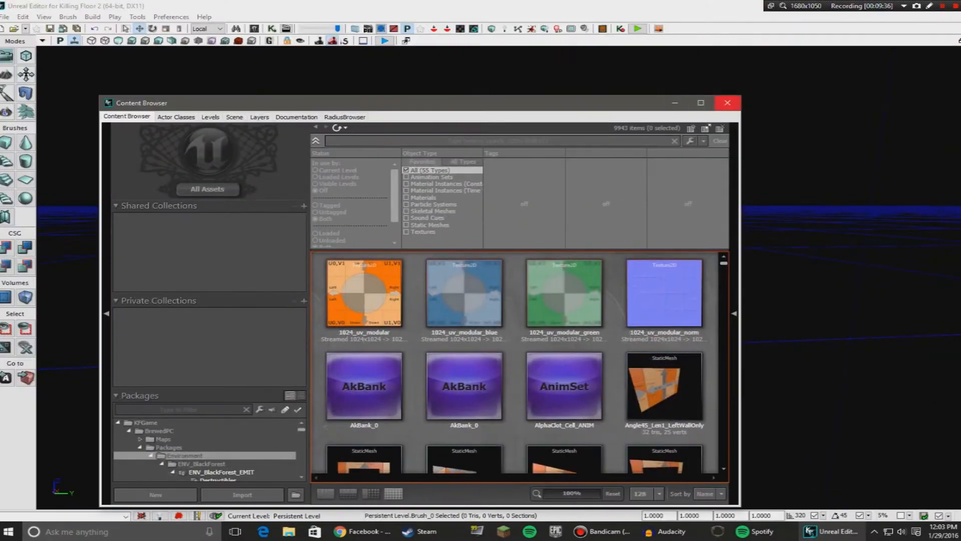
Step: Close the Content Browser, and tear off and close a floating copy of the viewport twice
{"action": "left_click", "coordinate": [728, 102]}
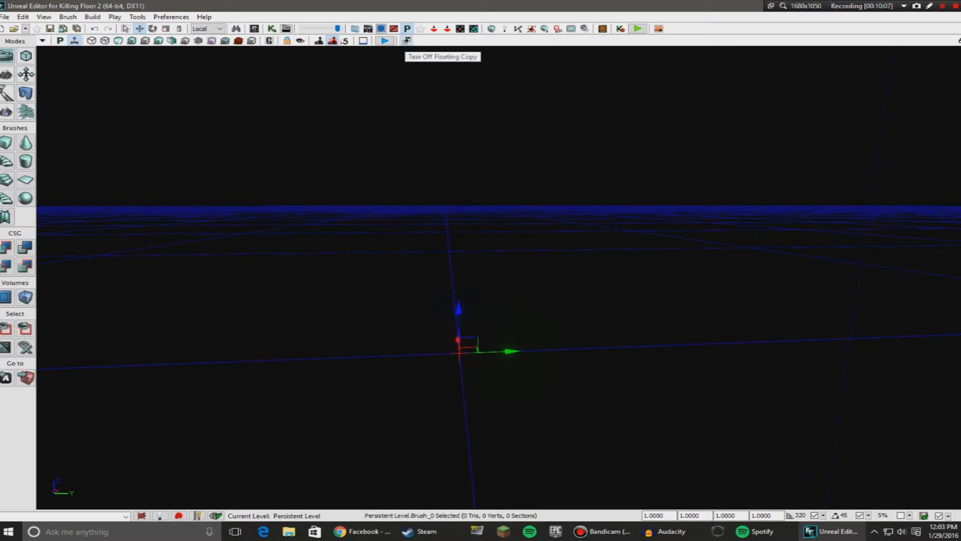
{"action": "left_click", "coordinate": [406, 40]}
{"action": "left_click_drag", "start_coordinate": [410, 62], "coordinate": [270, 111]}
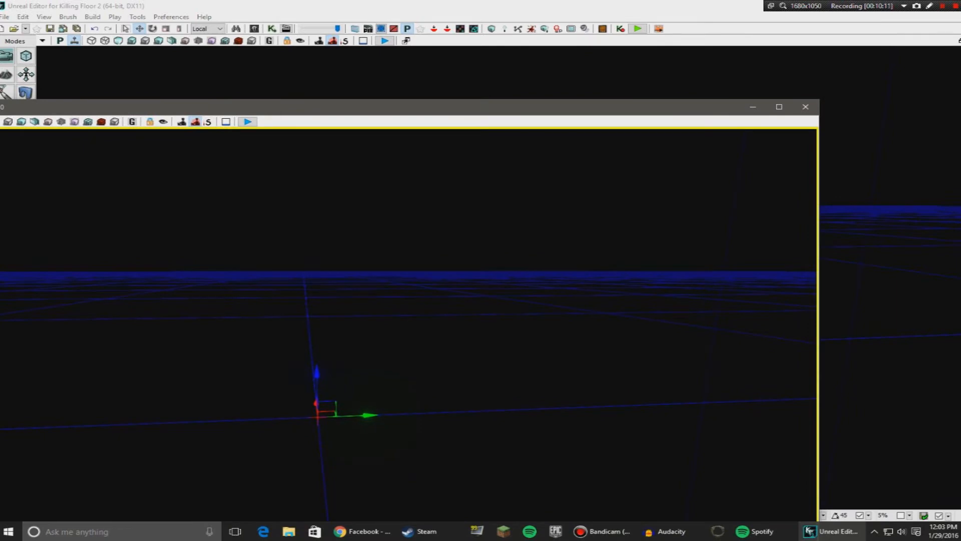
{"action": "left_click", "coordinate": [806, 107]}
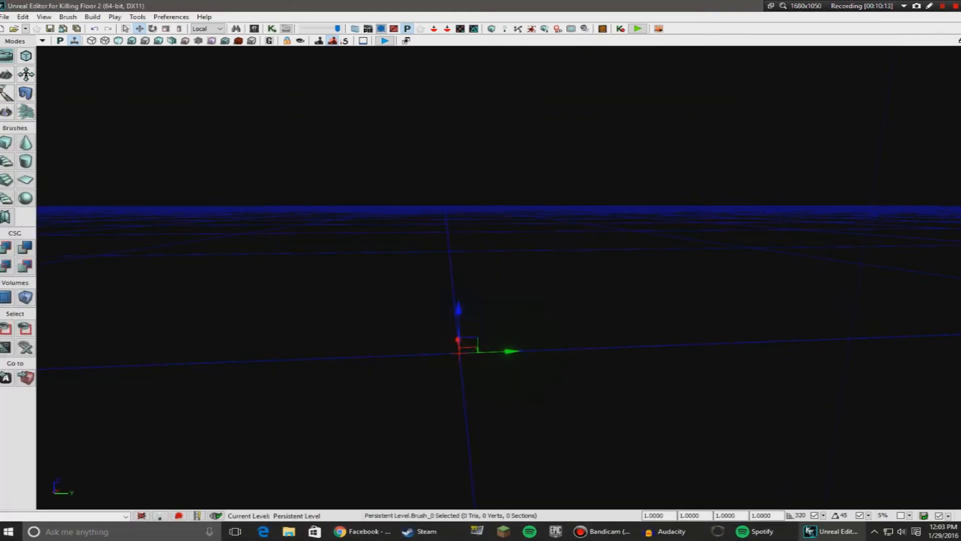
{"action": "left_click", "coordinate": [406, 41]}
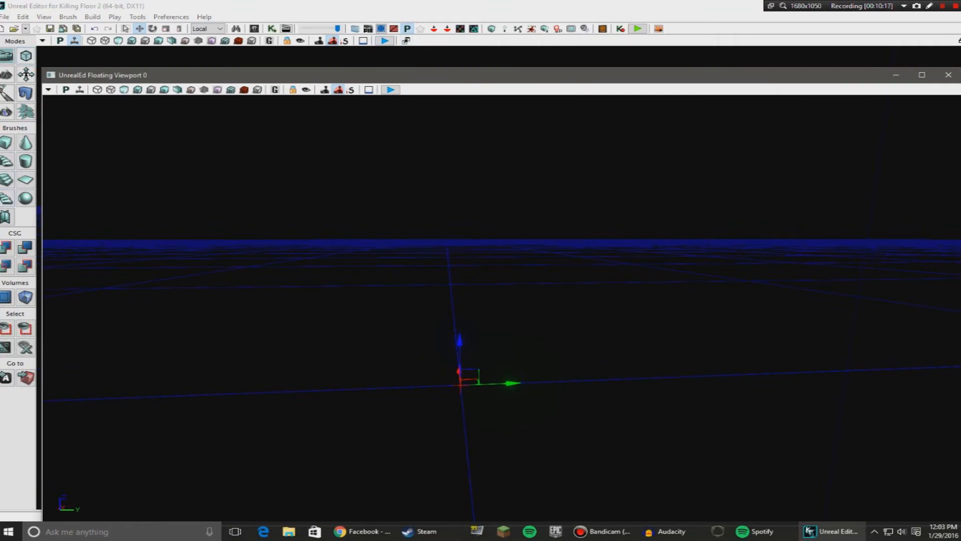
{"action": "left_click", "coordinate": [948, 75]}
{"action": "mouse_move", "coordinate": [501, 281]}
{"action": "right_mouse_down"}
{"action": "mouse_move", "coordinate": [435, 287]}
{"action": "mouse_move", "coordinate": [511, 274]}
{"action": "right_mouse_up"}
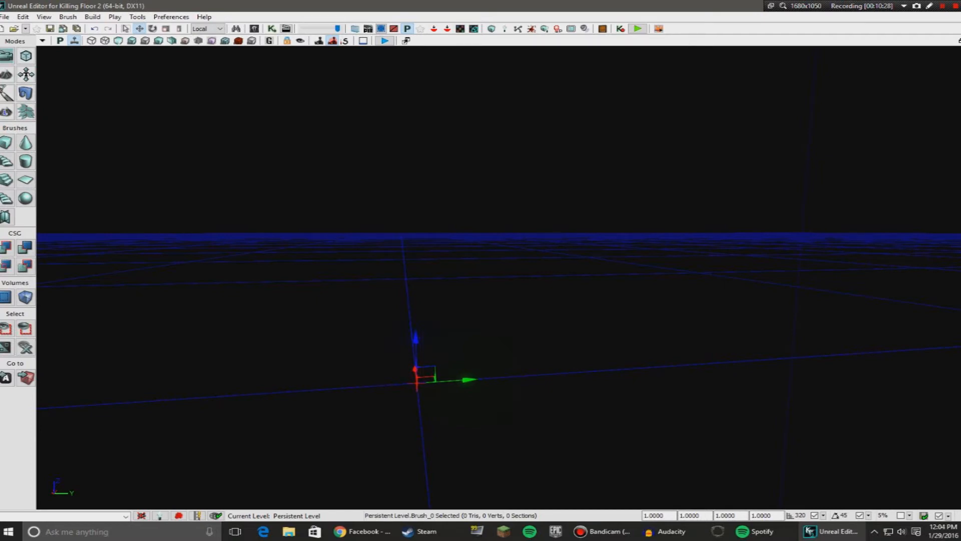
{"action": "right_click_drag", "start_coordinate": [498, 278], "coordinate": [485, 310]}
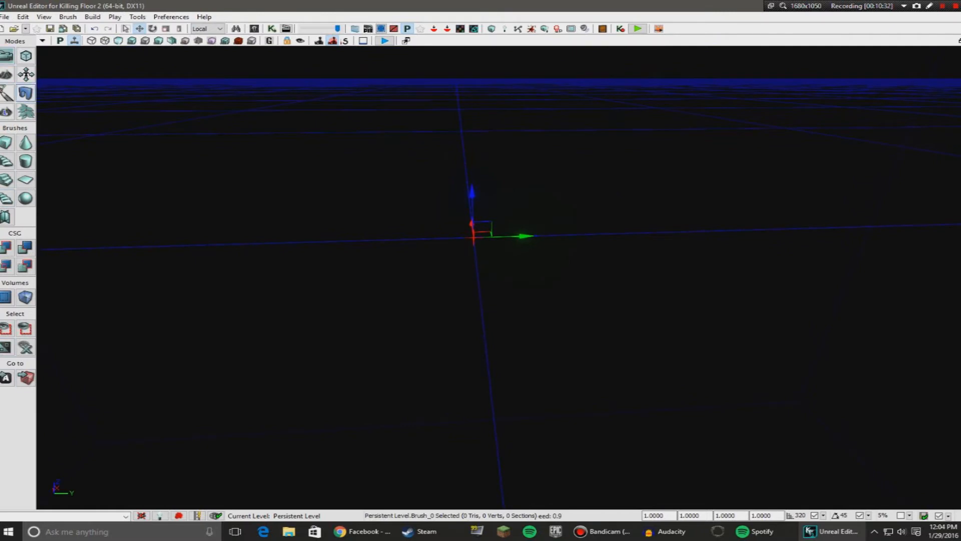
{"action": "mouse_move", "coordinate": [485, 311]}
{"action": "right_mouse_down"}
{"action": "mouse_move", "coordinate": [479, 270]}
{"action": "mouse_move", "coordinate": [481, 316]}
{"action": "mouse_move", "coordinate": [480, 301]}
{"action": "right_mouse_up"}
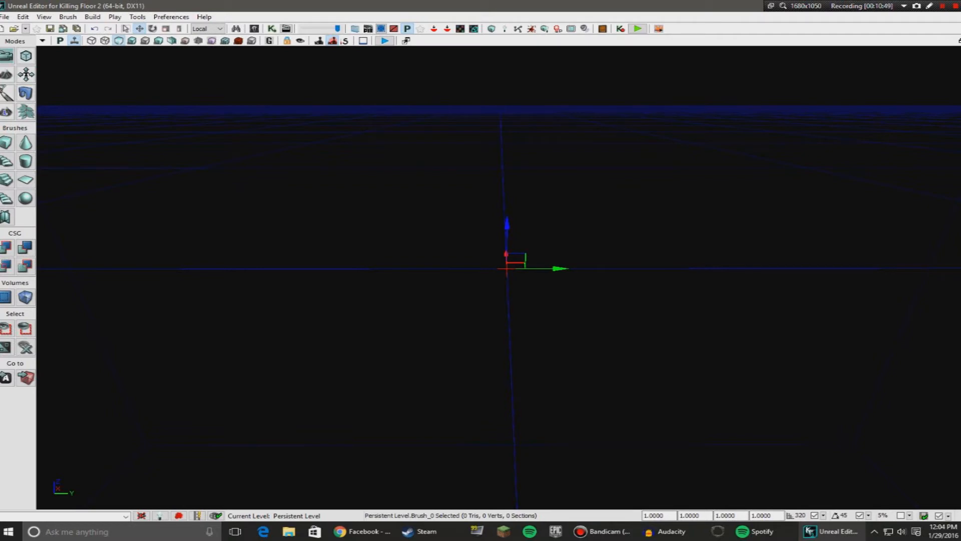
{"action": "mouse_move", "coordinate": [499, 278]}
{"action": "right_mouse_down"}
{"action": "mouse_move", "coordinate": [636, 236]}
{"action": "mouse_move", "coordinate": [538, 440]}
{"action": "mouse_move", "coordinate": [515, 241]}
{"action": "right_mouse_up"}
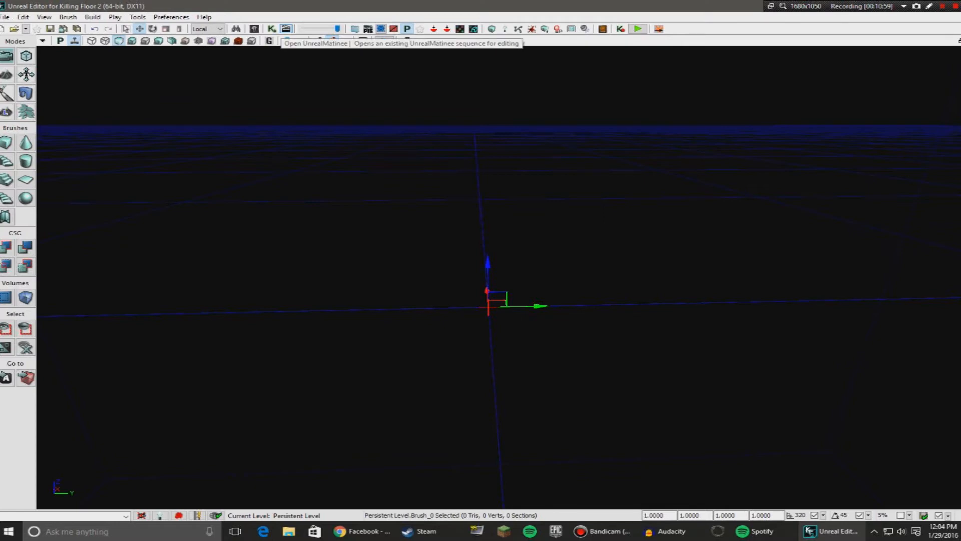
Step: Reopen the Content Browser, move its window over the viewport and look through the Environment assets
{"action": "left_click", "coordinate": [254, 28]}
{"action": "left_click_drag", "start_coordinate": [490, 105], "coordinate": [665, 35]}
{"action": "scroll", "coordinate": [640, 221], "scroll_direction": "down", "scroll_amount": 1}
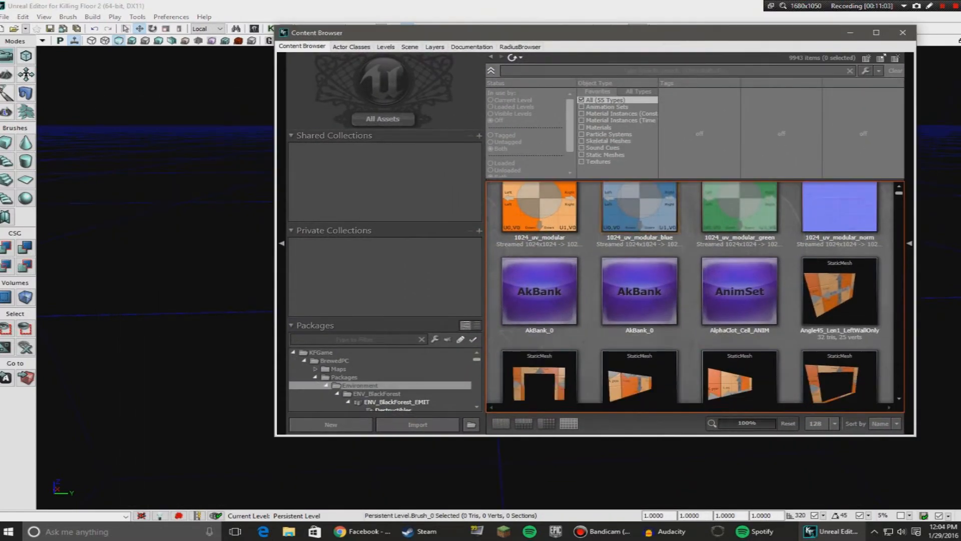
{"action": "scroll", "coordinate": [643, 235], "scroll_direction": "down", "scroll_amount": 5}
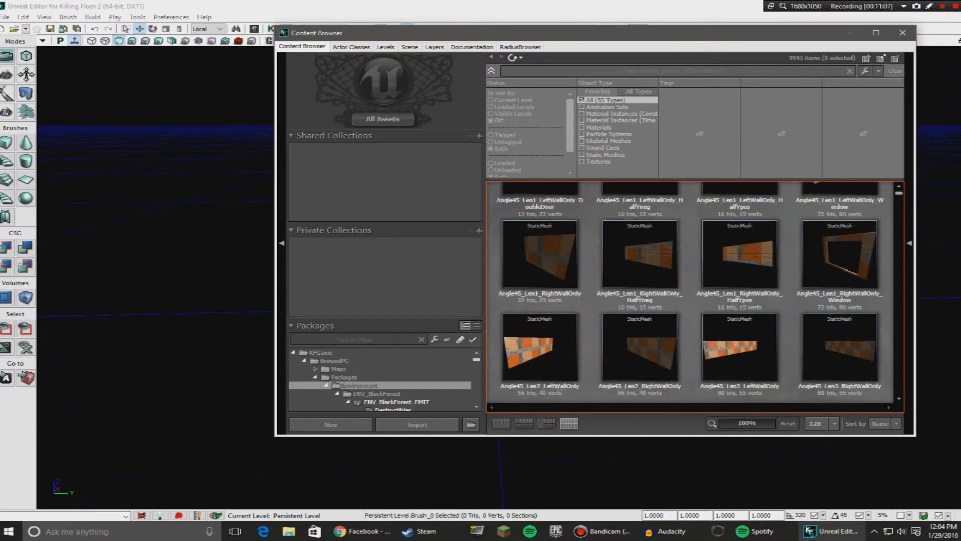
{"action": "scroll", "coordinate": [380, 378], "scroll_direction": "down", "scroll_amount": 8}
{"action": "scroll", "coordinate": [381, 377], "scroll_direction": "down", "scroll_amount": 3}
{"action": "scroll", "coordinate": [380, 378], "scroll_direction": "up", "scroll_amount": 1}
Step: Show the Env_Mat_Lib_Two package's materials and look through the package tree for the material and environment folders
{"action": "left_click", "coordinate": [381, 378]}
{"action": "scroll", "coordinate": [381, 377], "scroll_direction": "down", "scroll_amount": 3}
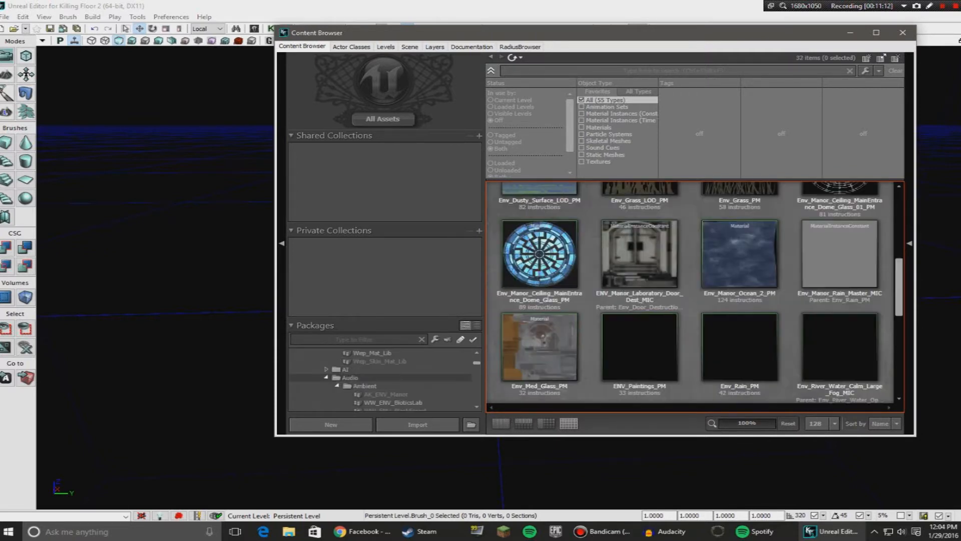
{"action": "scroll", "coordinate": [380, 378], "scroll_direction": "down", "scroll_amount": 10}
{"action": "scroll", "coordinate": [380, 378], "scroll_direction": "up", "scroll_amount": 5}
{"action": "scroll", "coordinate": [381, 377], "scroll_direction": "down", "scroll_amount": 3}
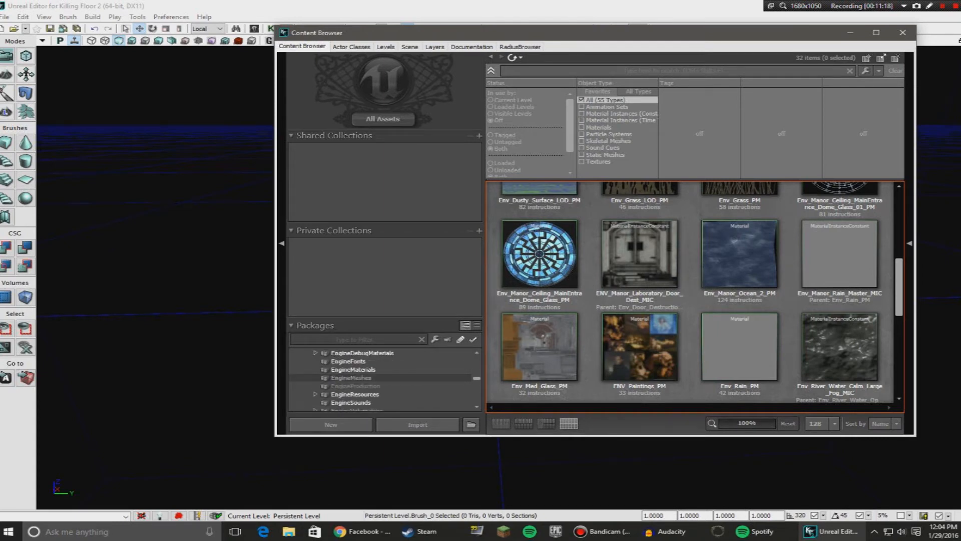
{"action": "scroll", "coordinate": [381, 375], "scroll_direction": "down", "scroll_amount": 8}
{"action": "scroll", "coordinate": [380, 378], "scroll_direction": "down", "scroll_amount": 5}
{"action": "scroll", "coordinate": [381, 378], "scroll_direction": "down", "scroll_amount": 5}
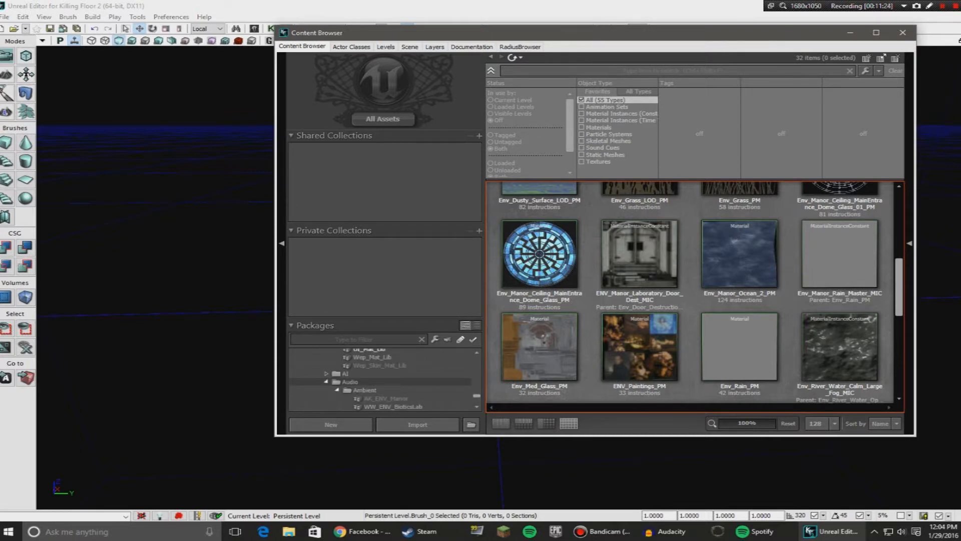
{"action": "scroll", "coordinate": [381, 381], "scroll_direction": "up", "scroll_amount": 2}
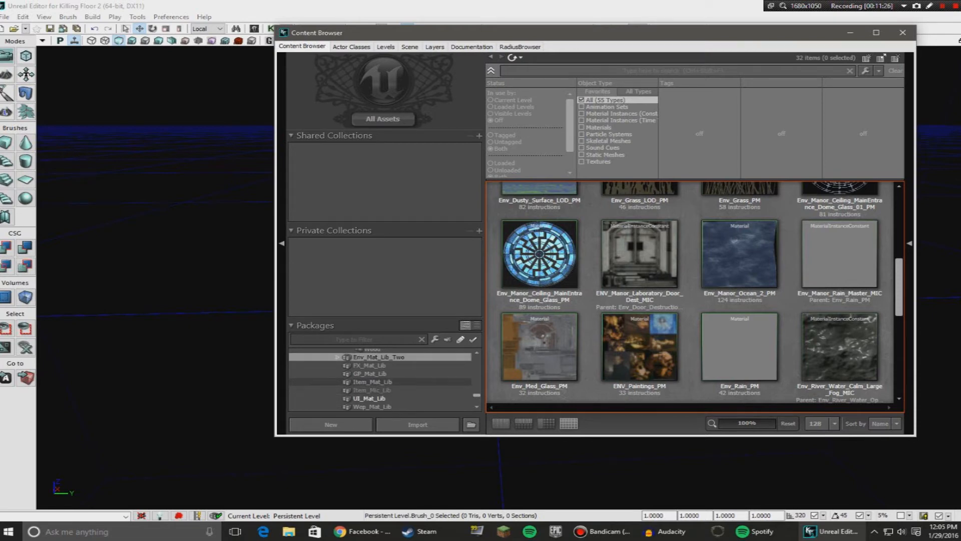
{"action": "scroll", "coordinate": [380, 377], "scroll_direction": "up", "scroll_amount": 1}
{"action": "scroll", "coordinate": [380, 381], "scroll_direction": "up", "scroll_amount": 2}
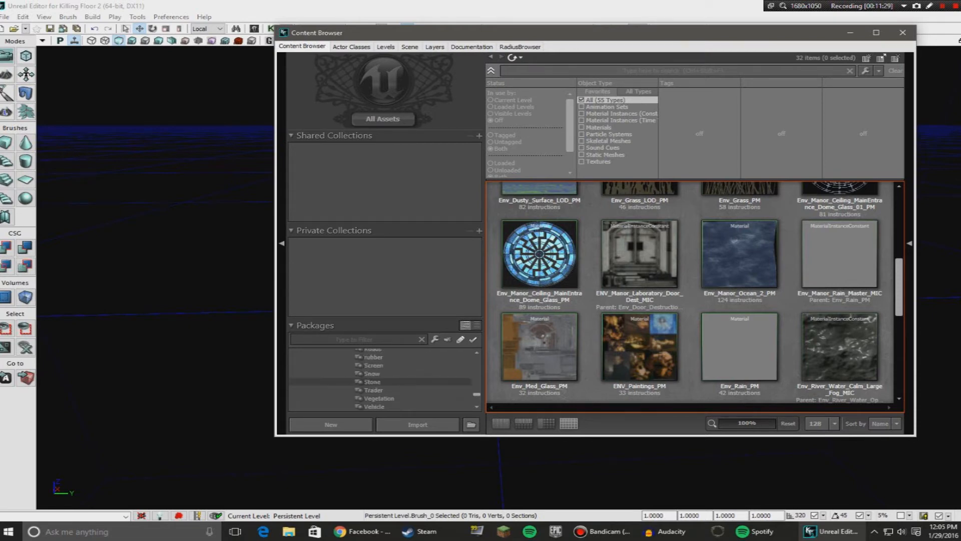
{"action": "scroll", "coordinate": [380, 376], "scroll_direction": "up", "scroll_amount": 1}
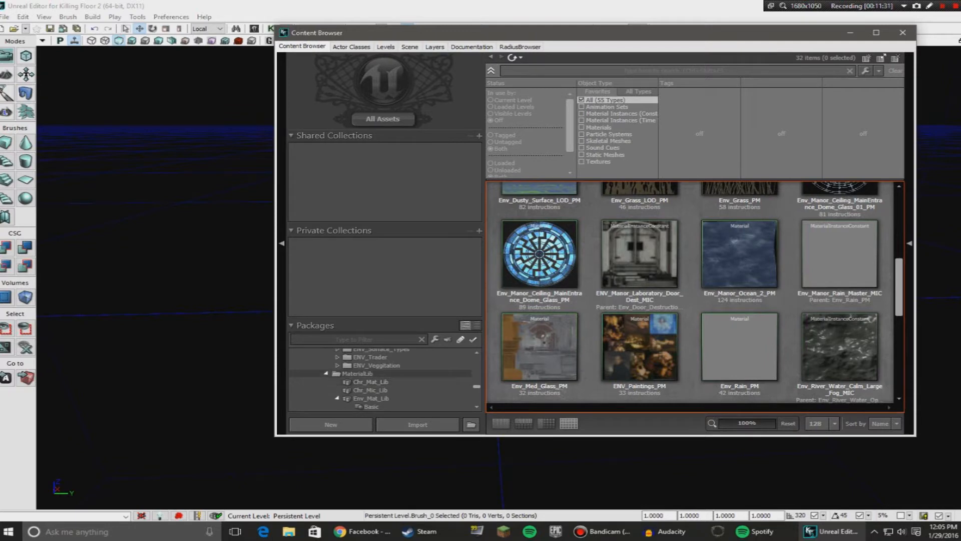
Step: Show the assets in the MaterialLib folder, followed by those in the ENV_Modular_StaticSet folder
{"action": "left_click", "coordinate": [358, 374]}
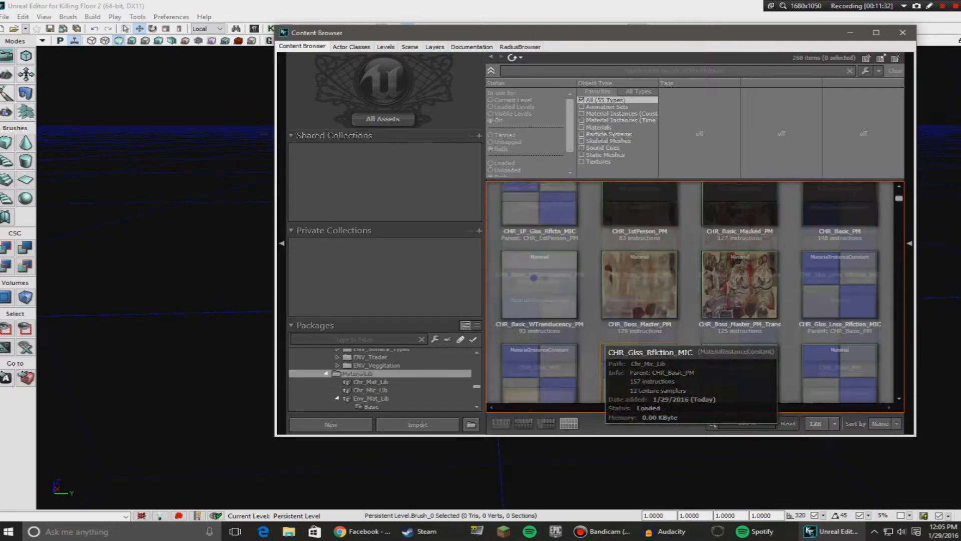
{"action": "scroll", "coordinate": [381, 381], "scroll_direction": "up", "scroll_amount": 5}
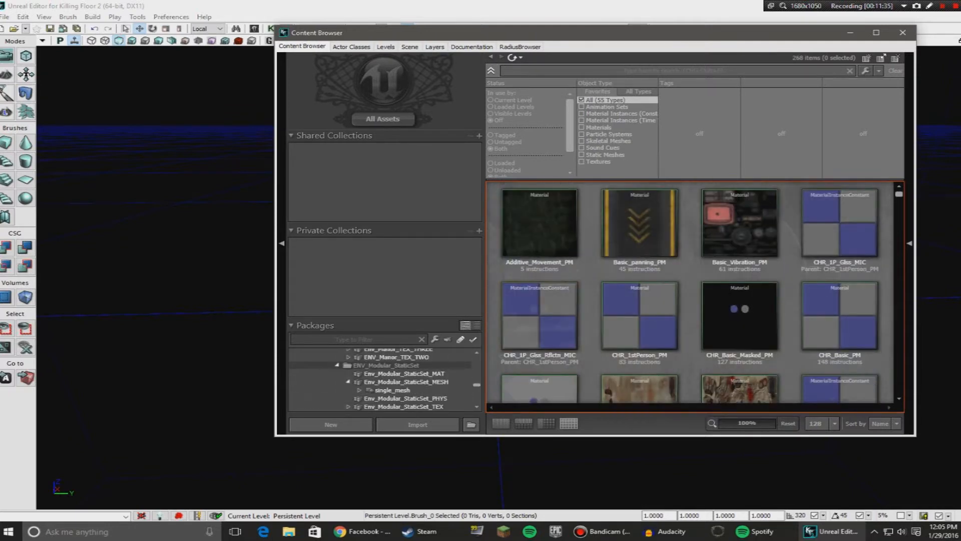
{"action": "left_click", "coordinate": [386, 365]}
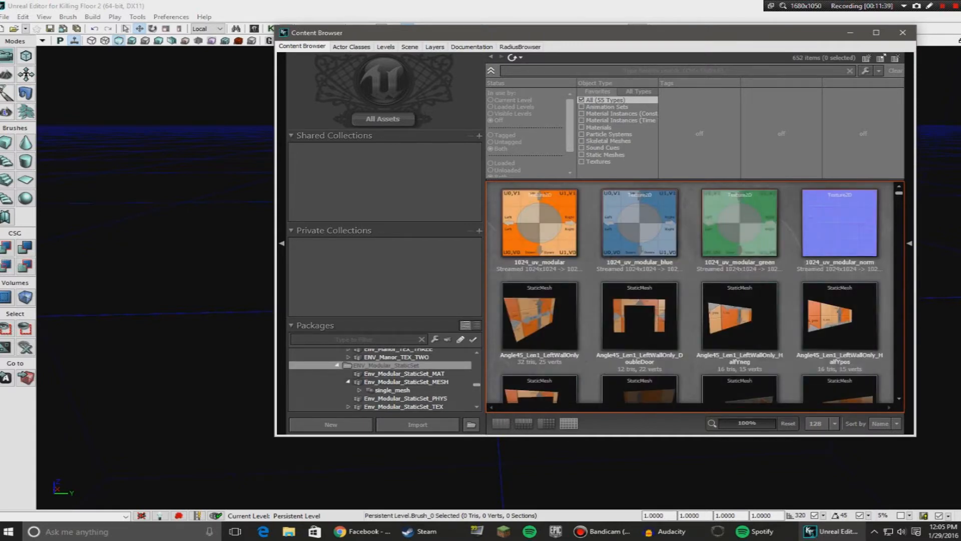
Step: Maximize the Content Browser and collapse the expanded environment package folders from ENV_BlackForest through ENV_Manor
{"action": "scroll", "coordinate": [381, 381], "scroll_direction": "up", "scroll_amount": 10}
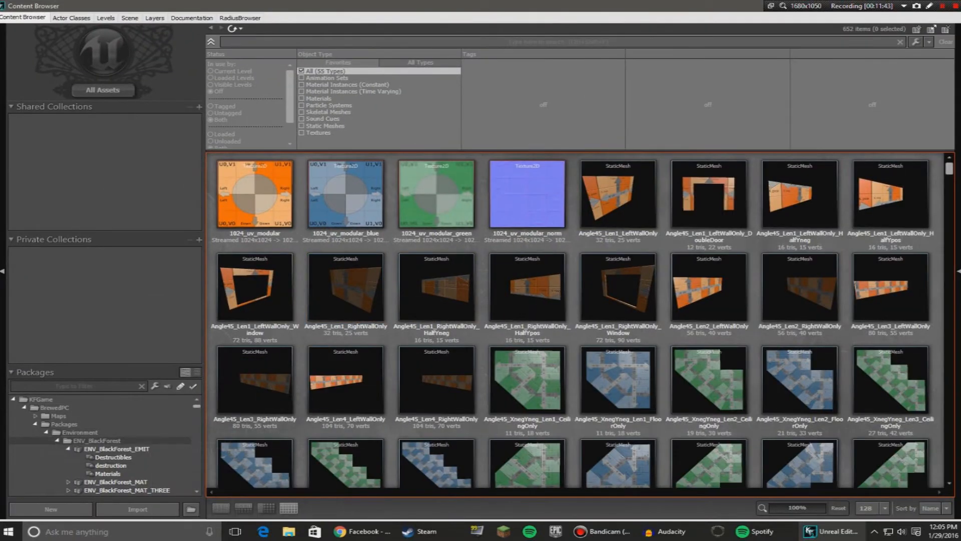
{"action": "left_click", "coordinate": [57, 441]}
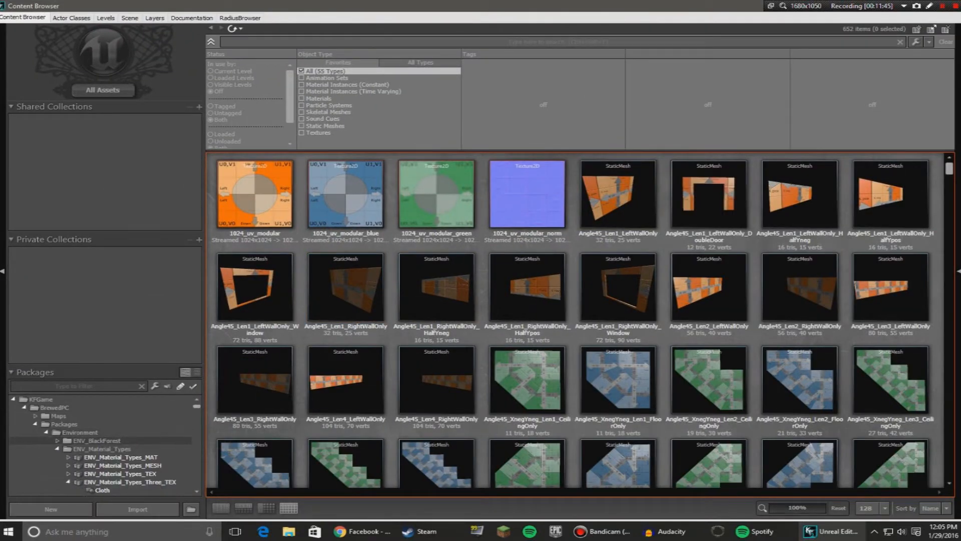
{"action": "left_click", "coordinate": [57, 449]}
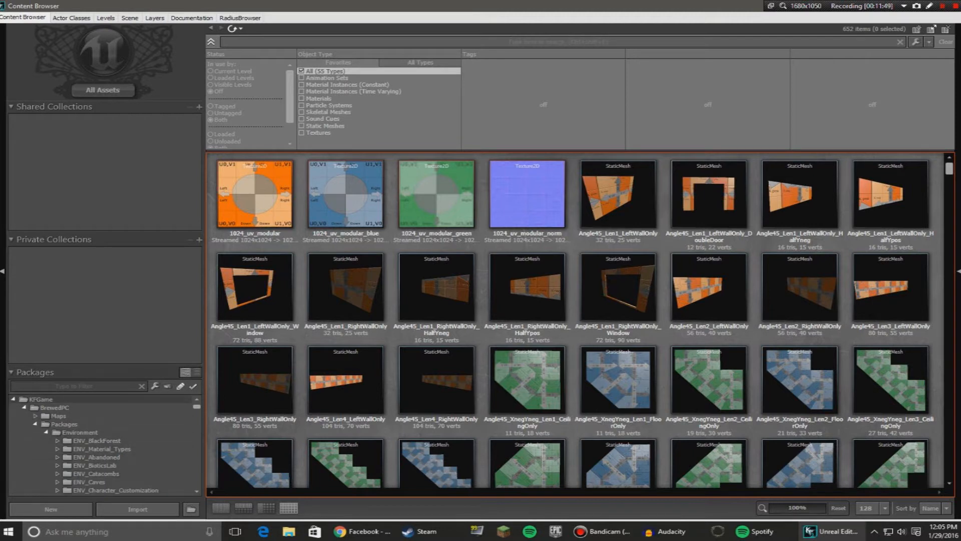
{"action": "scroll", "coordinate": [101, 445], "scroll_direction": "down", "scroll_amount": 4}
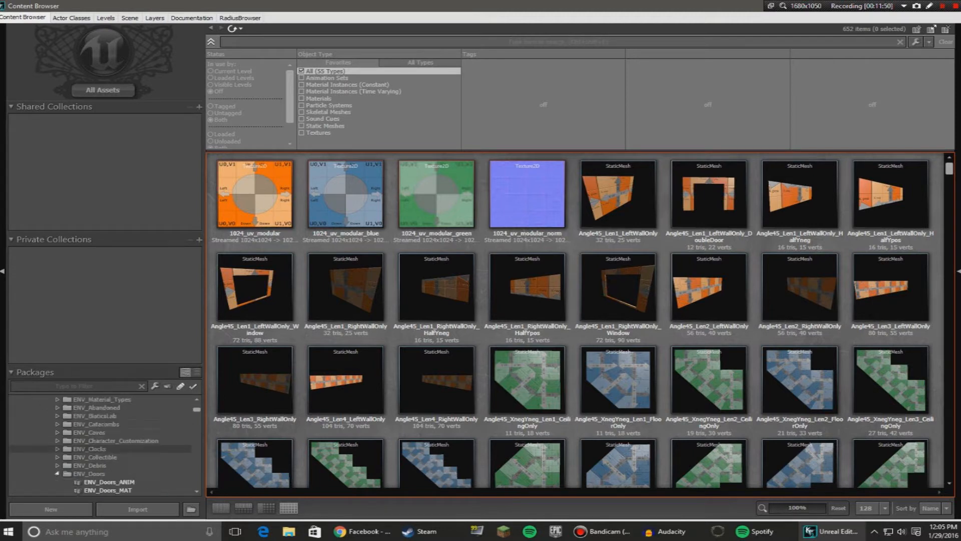
{"action": "left_click", "coordinate": [58, 423]}
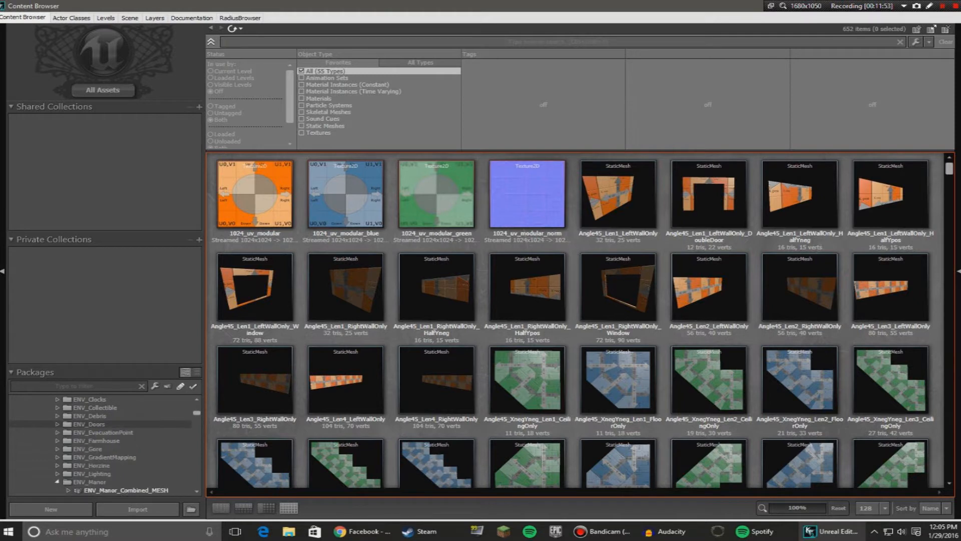
{"action": "scroll", "coordinate": [57, 424], "scroll_direction": "down", "scroll_amount": 2}
{"action": "left_click", "coordinate": [57, 432]}
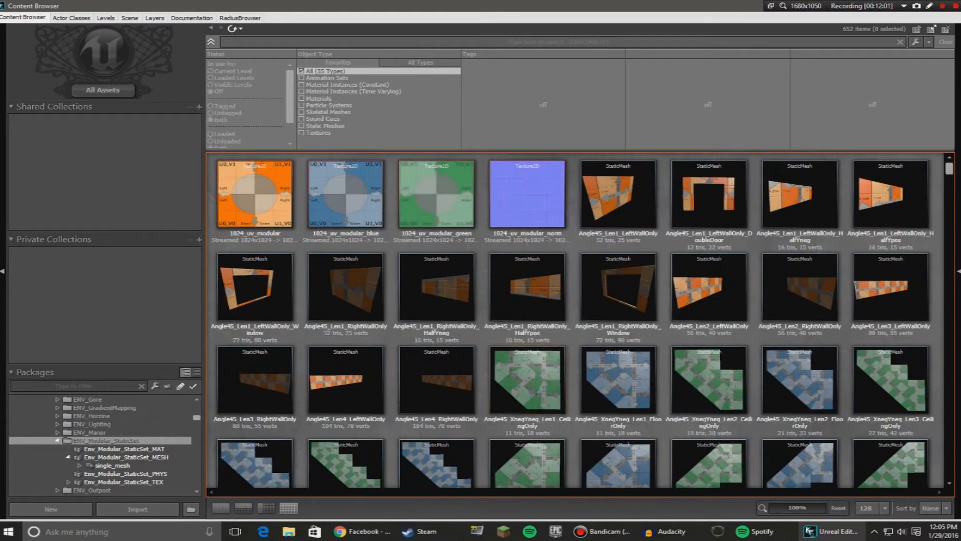
Step: Show the single_mesh group of the Env_Modular_StaticSet_MESH package and expand its subgroups
{"action": "scroll", "coordinate": [581, 320], "scroll_direction": "down", "scroll_amount": 10}
{"action": "scroll", "coordinate": [581, 320], "scroll_direction": "up", "scroll_amount": 10}
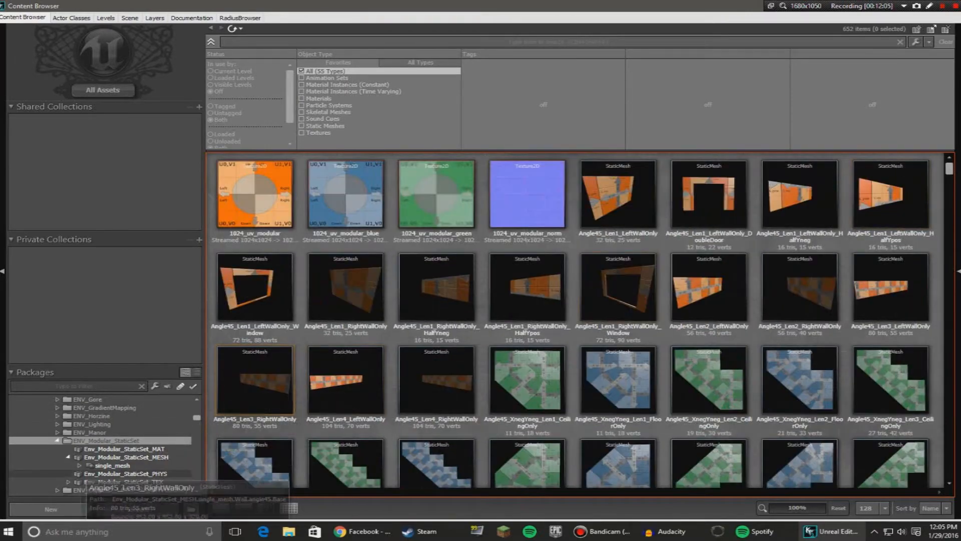
{"action": "scroll", "coordinate": [100, 436], "scroll_direction": "down", "scroll_amount": 1}
{"action": "left_click", "coordinate": [90, 440]}
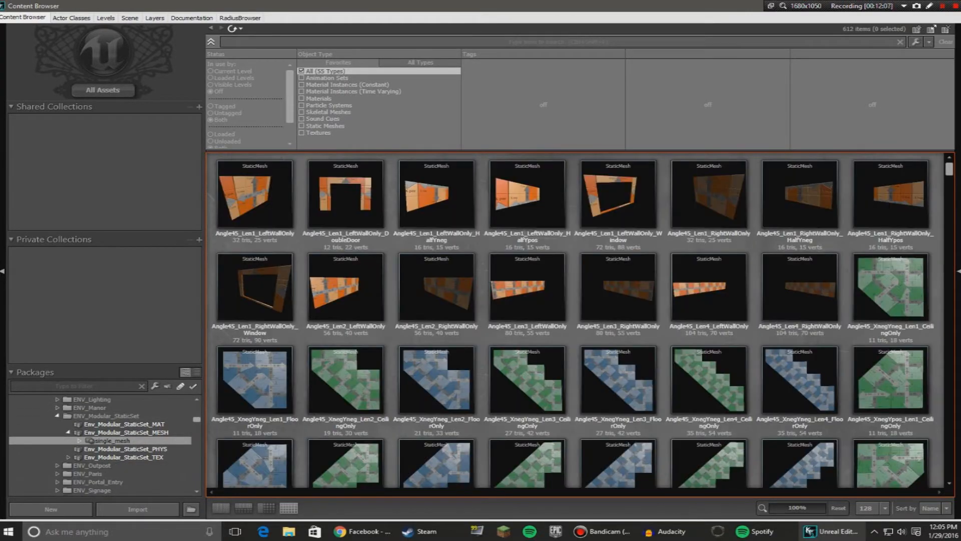
{"action": "double_click", "coordinate": [91, 440]}
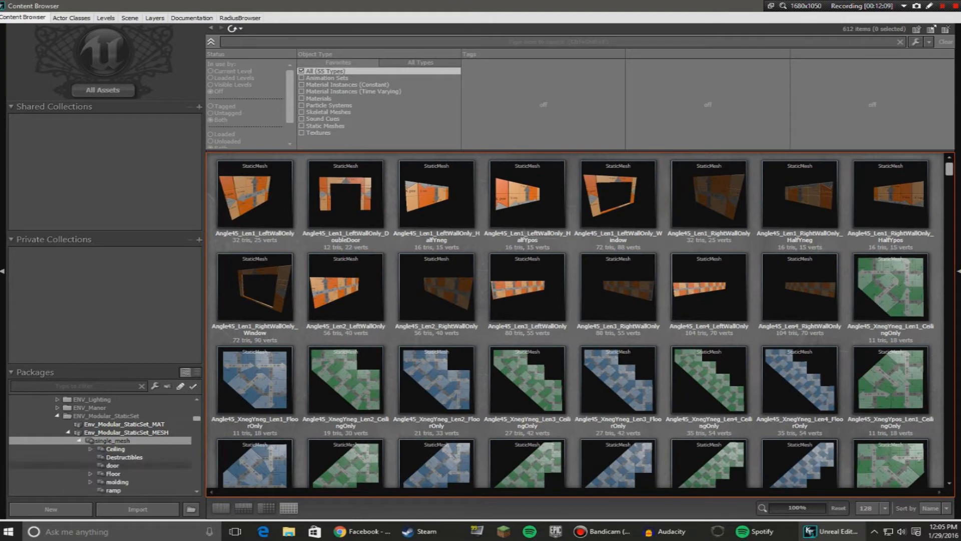
{"action": "scroll", "coordinate": [91, 440], "scroll_direction": "down", "scroll_amount": 1}
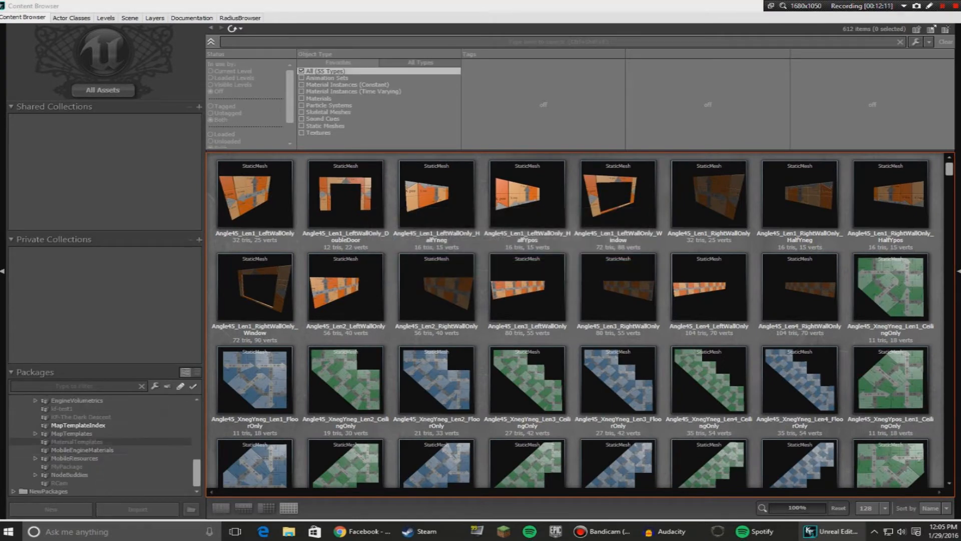
{"action": "left_click_drag", "start_coordinate": [197, 456], "coordinate": [197, 420]}
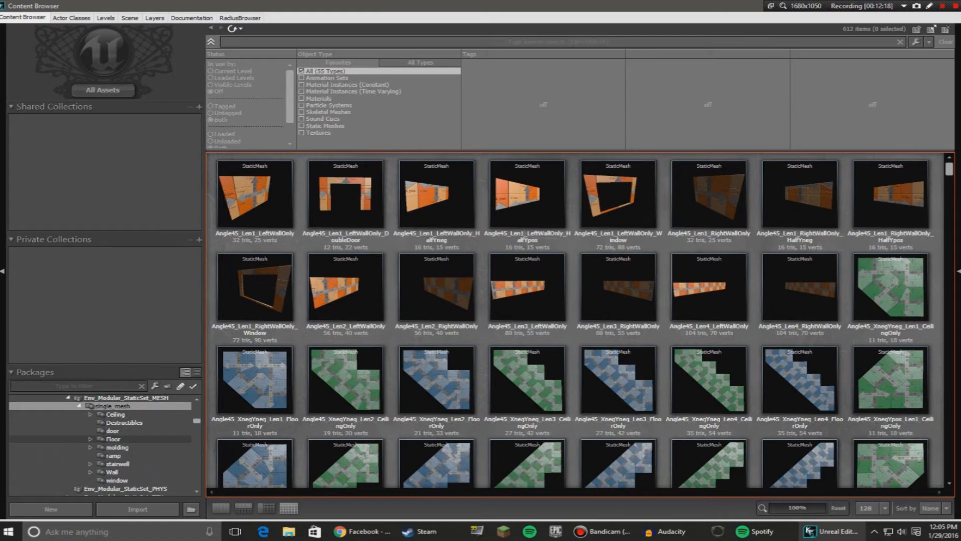
Step: Show the static meshes in the Floor group's Base subgroup, and restore the Content Browser to a floating window over the viewport
{"action": "left_click", "coordinate": [112, 439]}
{"action": "scroll", "coordinate": [443, 384], "scroll_direction": "down", "scroll_amount": 1}
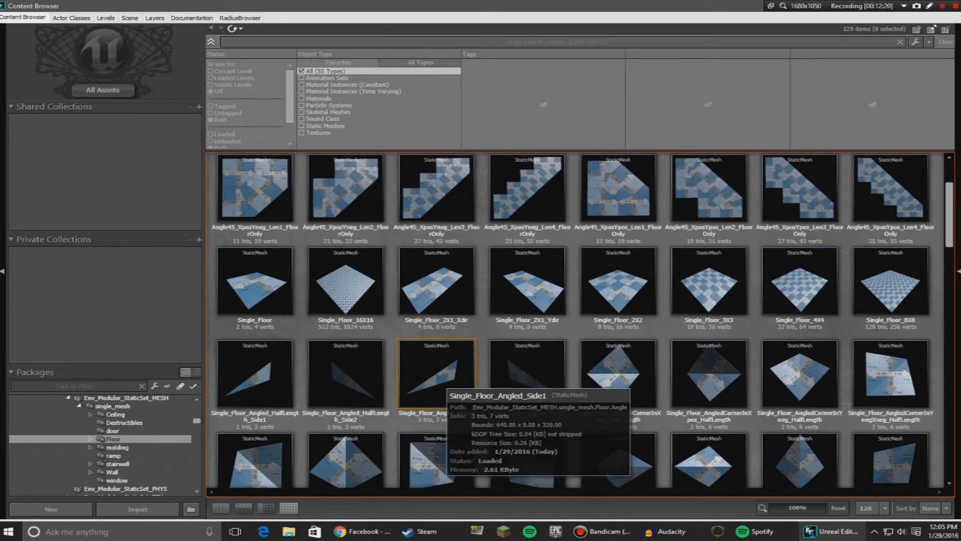
{"action": "left_click", "coordinate": [90, 439]}
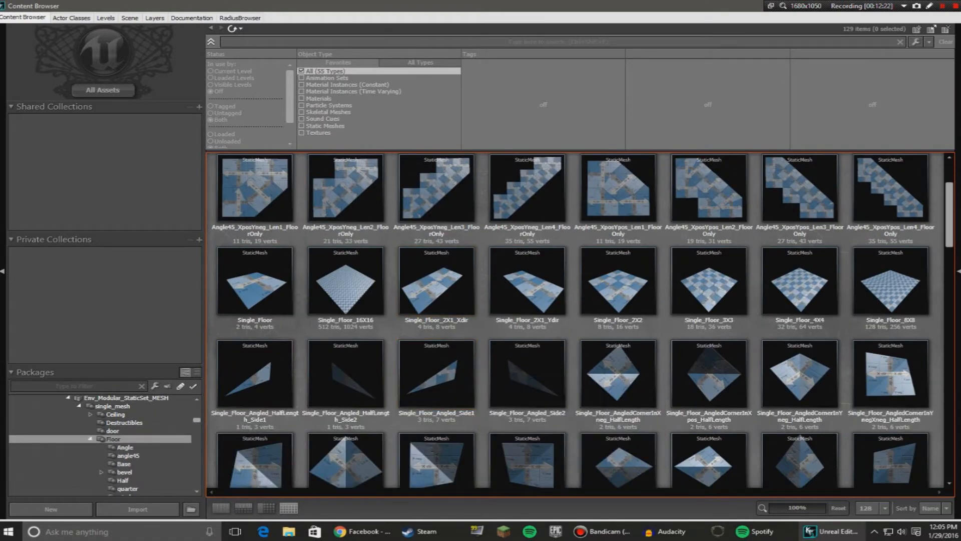
{"action": "scroll", "coordinate": [116, 439], "scroll_direction": "down", "scroll_amount": 1}
{"action": "left_click", "coordinate": [121, 439]}
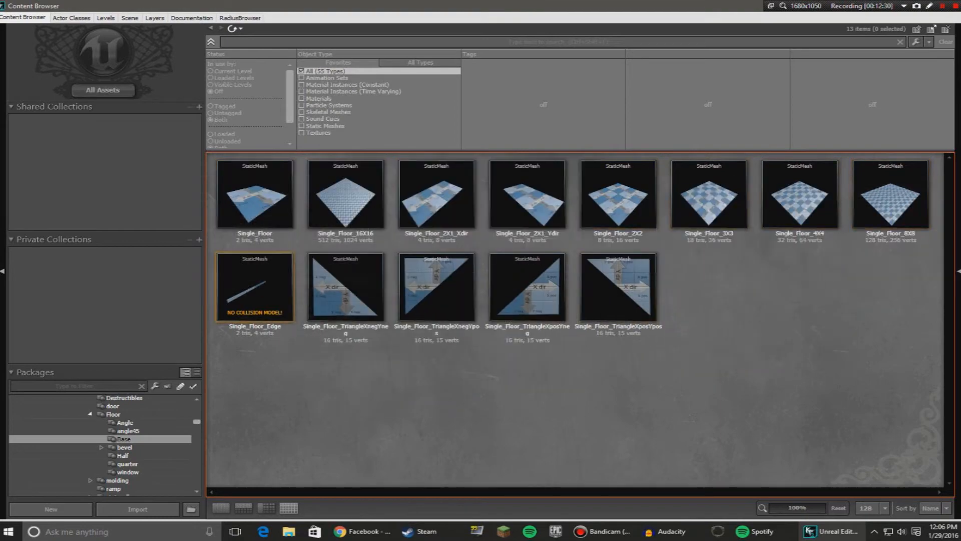
{"action": "left_click_drag", "start_coordinate": [546, 6], "coordinate": [756, 73]}
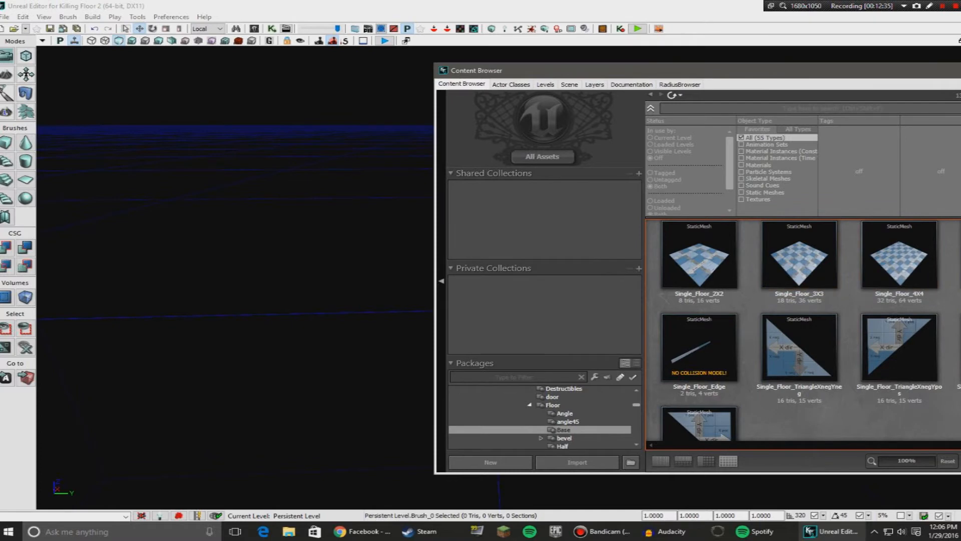
{"action": "left_click_drag", "start_coordinate": [756, 74], "coordinate": [586, 69]}
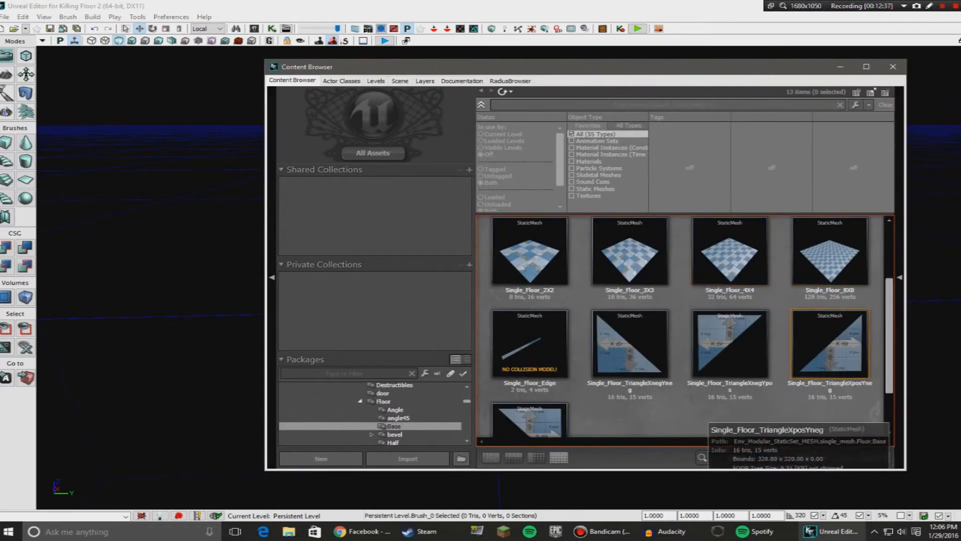
Step: Place the Single_Floor_16X16 static mesh in the level and minimize the Content Browser to view it
{"action": "scroll", "coordinate": [771, 416], "scroll_direction": "up", "scroll_amount": 2}
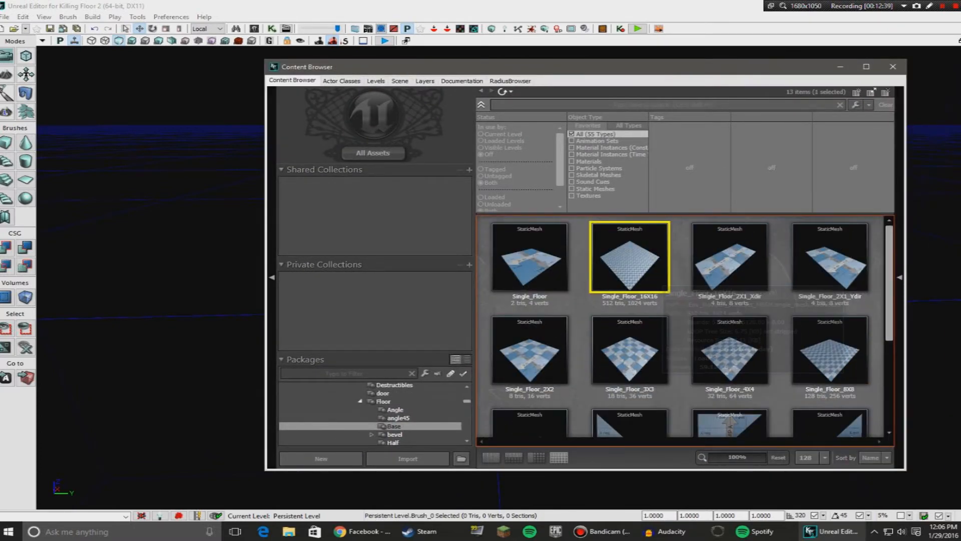
{"action": "left_click_drag", "start_coordinate": [630, 257], "coordinate": [178, 302]}
{"action": "left_click", "coordinate": [840, 67]}
{"action": "right_click_drag", "start_coordinate": [601, 225], "coordinate": [473, 265]}
{"action": "key", "text": "w"}
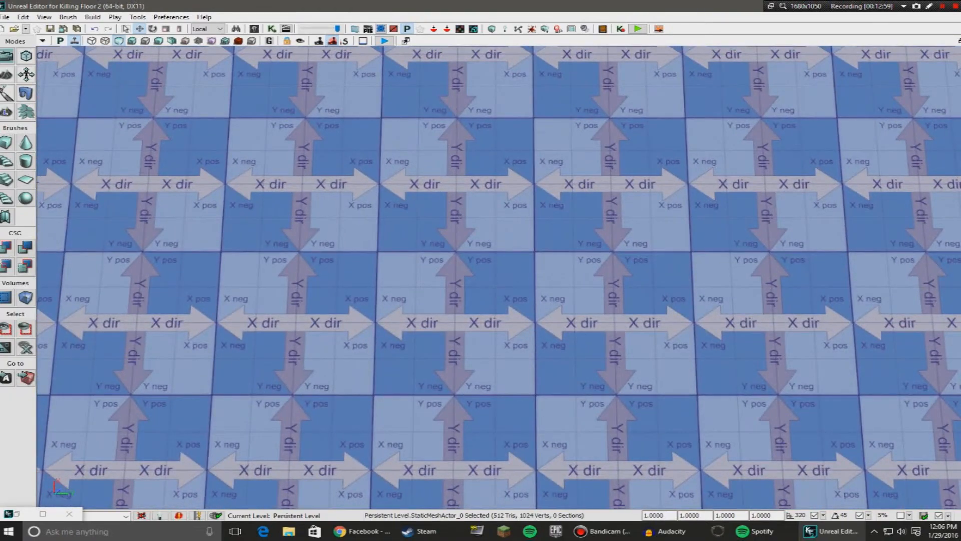
Step: Reopen the Content Browser, select the Single_Floor mesh in the Base subgroup, and minimize the browser again
{"action": "left_click", "coordinate": [17, 514]}
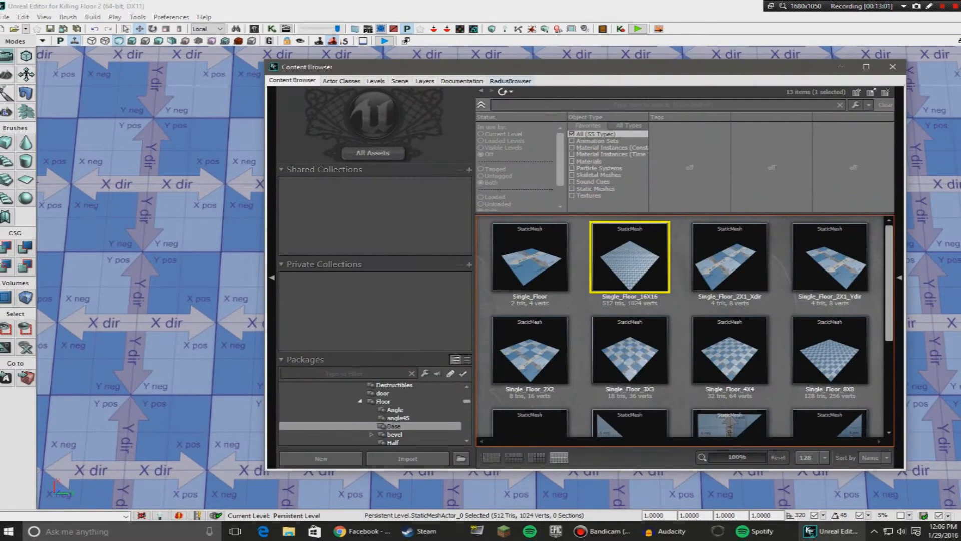
{"action": "left_click_drag", "start_coordinate": [551, 66], "coordinate": [532, 53]}
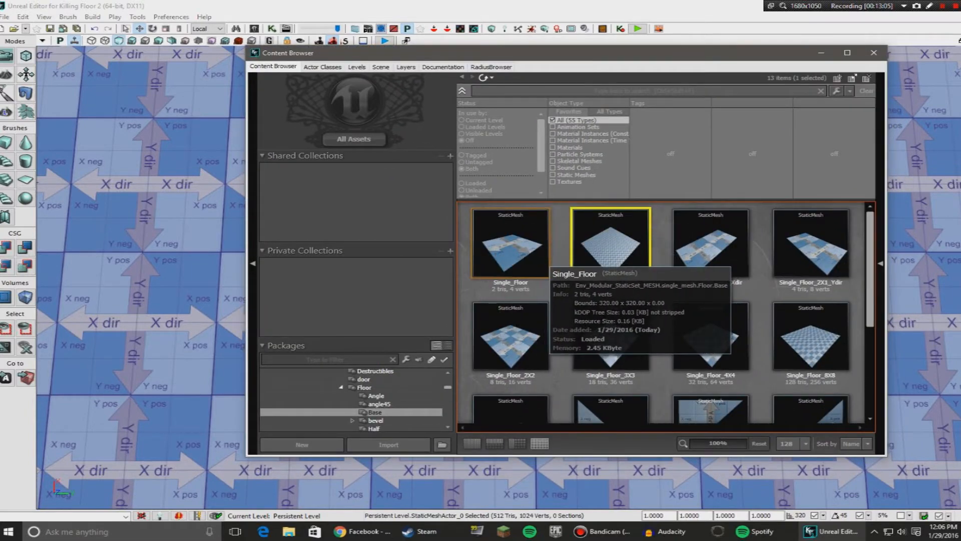
{"action": "left_click", "coordinate": [511, 242]}
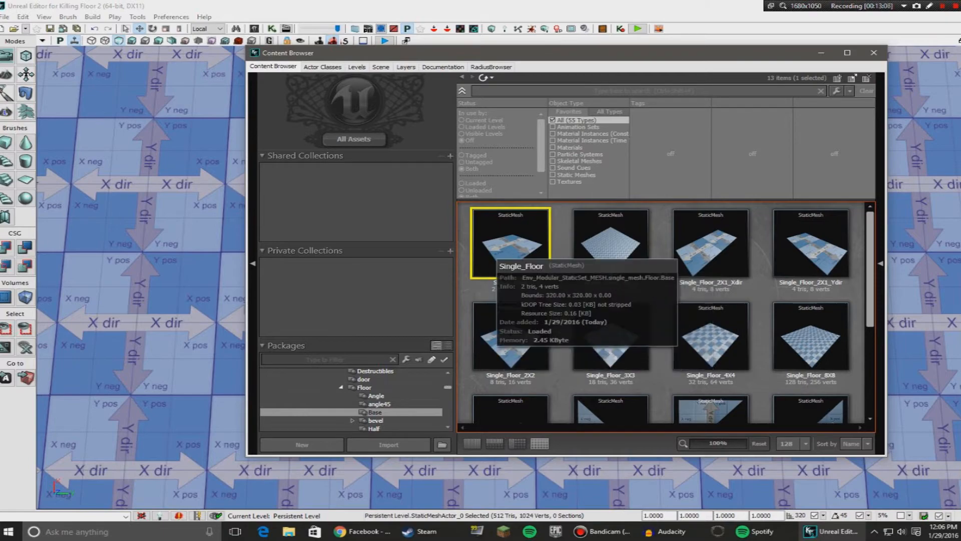
{"action": "left_click", "coordinate": [821, 53]}
Step: Raise the placed 16X16 floor mesh along the vertical axis
{"action": "right_click_drag", "start_coordinate": [501, 280], "coordinate": [676, 270]}
{"action": "right_click_drag", "start_coordinate": [611, 296], "coordinate": [491, 265]}
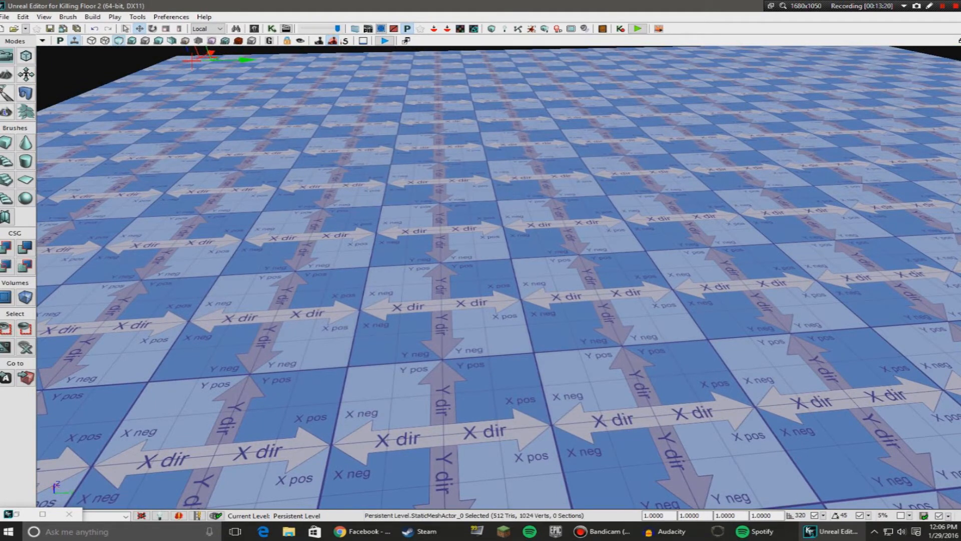
{"action": "right_click_drag", "start_coordinate": [491, 266], "coordinate": [471, 333]}
{"action": "right_click", "coordinate": [412, 156]}
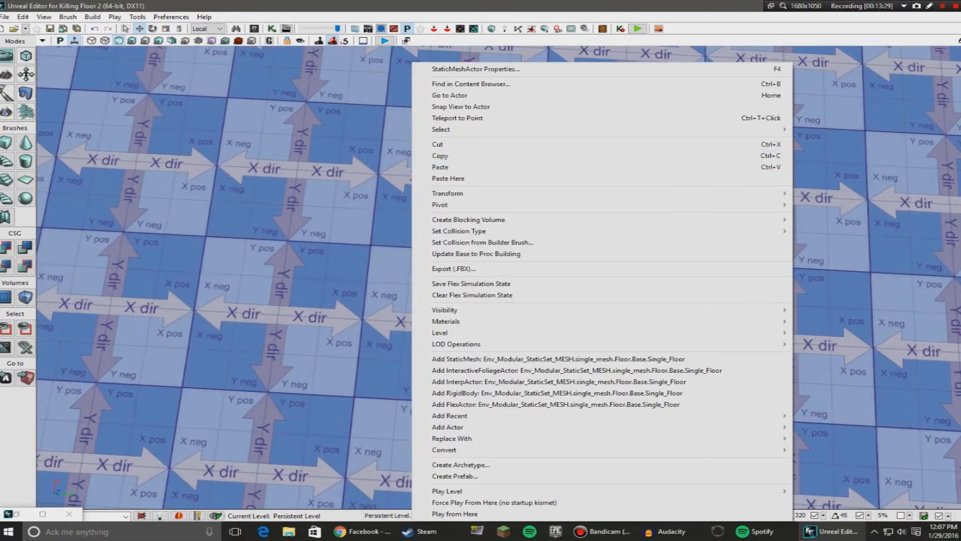
{"action": "right_click_drag", "start_coordinate": [408, 280], "coordinate": [466, 160]}
{"action": "right_click_drag", "start_coordinate": [499, 278], "coordinate": [425, 273]}
{"action": "left_click_drag", "start_coordinate": [334, 224], "coordinate": [327, 143]}
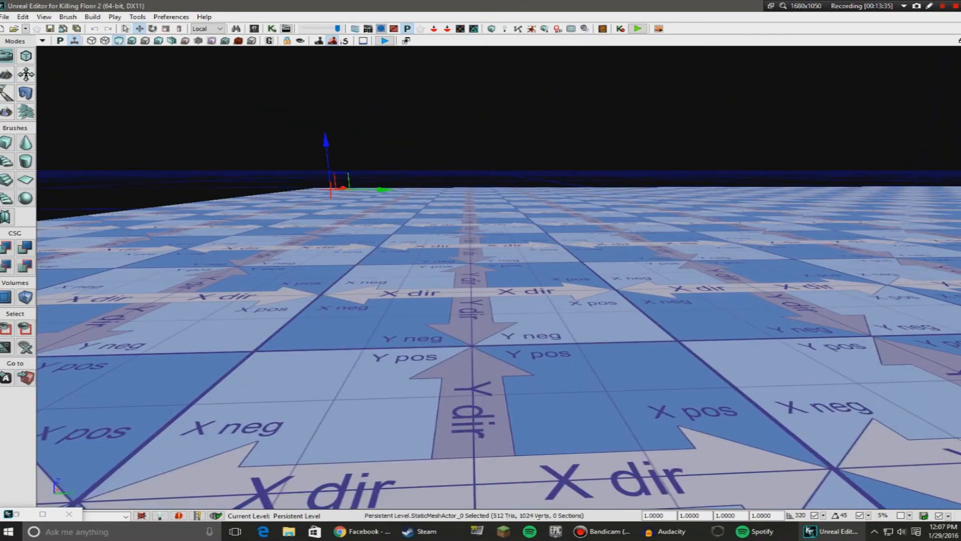
Step: Reopen the Content Browser, collapse the Floor group, and show the static meshes in the Wall group's Base subgroup
{"action": "right_click_drag", "start_coordinate": [327, 143], "coordinate": [301, 280]}
{"action": "scroll", "coordinate": [499, 277], "scroll_direction": "down", "scroll_amount": 6}
{"action": "right_click_drag", "start_coordinate": [498, 278], "coordinate": [375, 161]}
{"action": "right_click_drag", "start_coordinate": [499, 278], "coordinate": [521, 350]}
{"action": "left_click", "coordinate": [9, 514]}
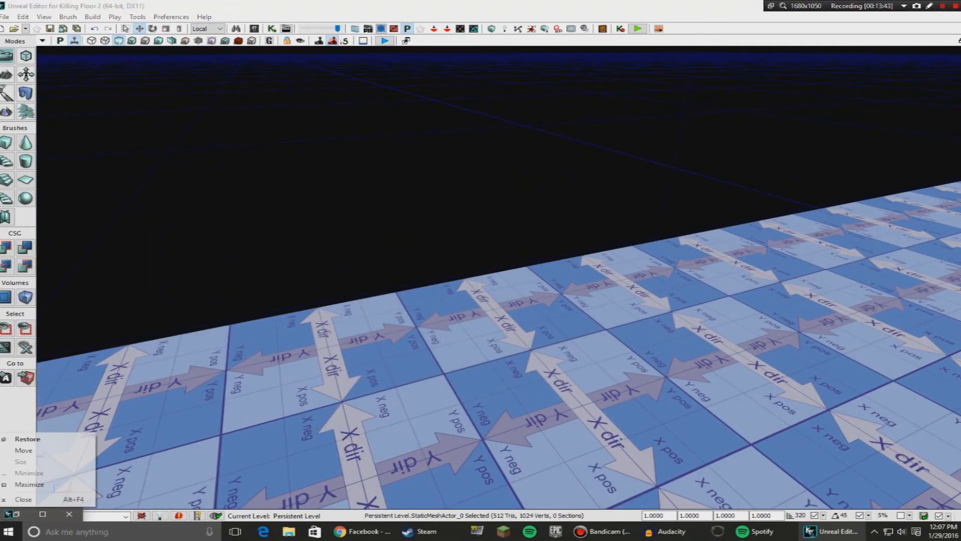
{"action": "left_click", "coordinate": [17, 514]}
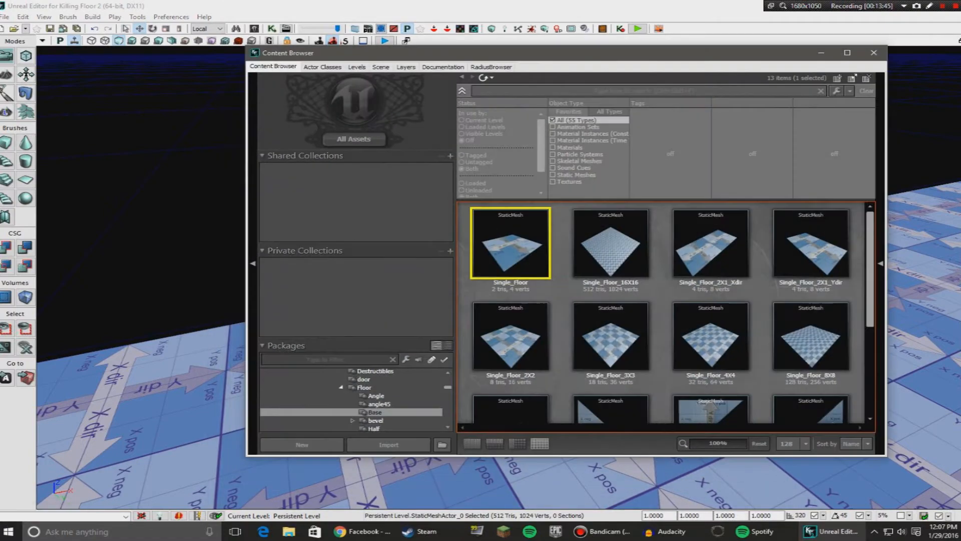
{"action": "left_click", "coordinate": [341, 387]}
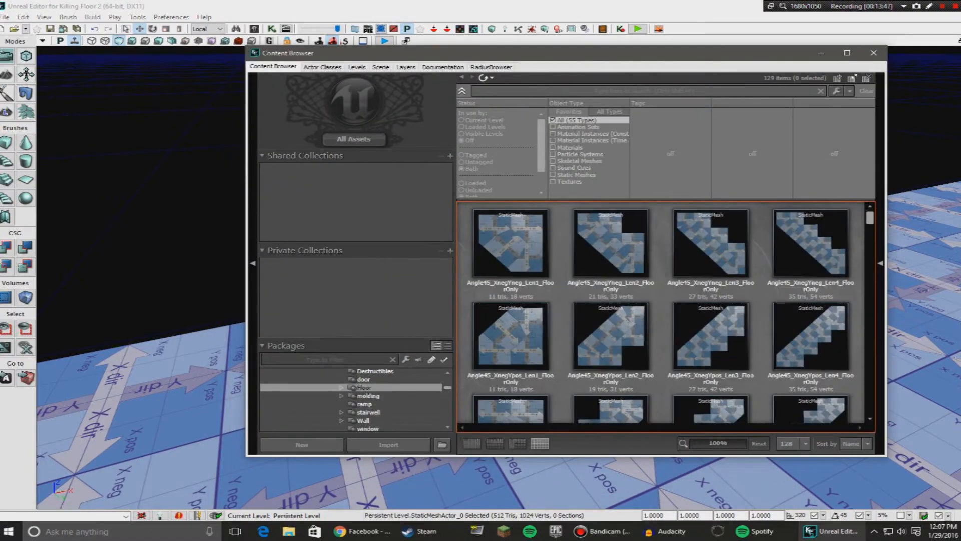
{"action": "left_click", "coordinate": [362, 395]}
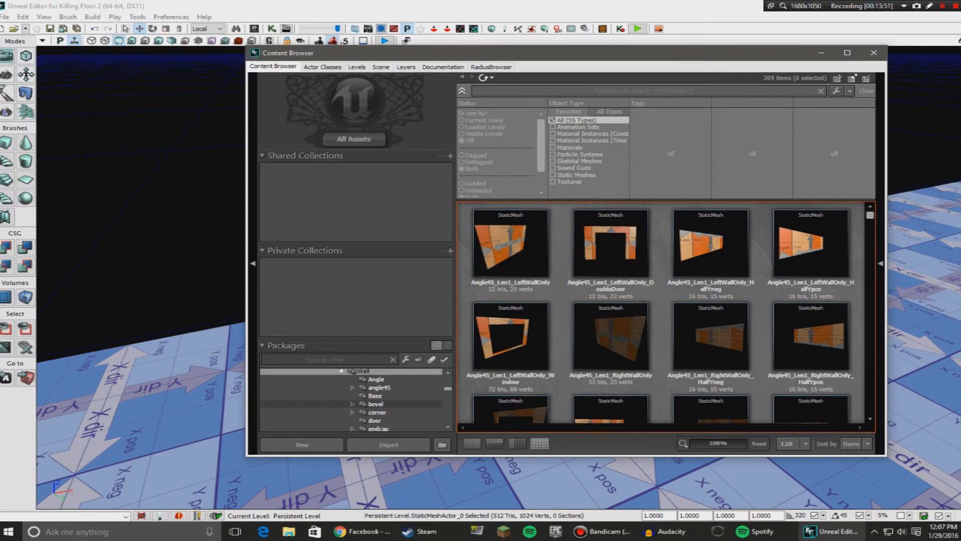
{"action": "left_click", "coordinate": [371, 396]}
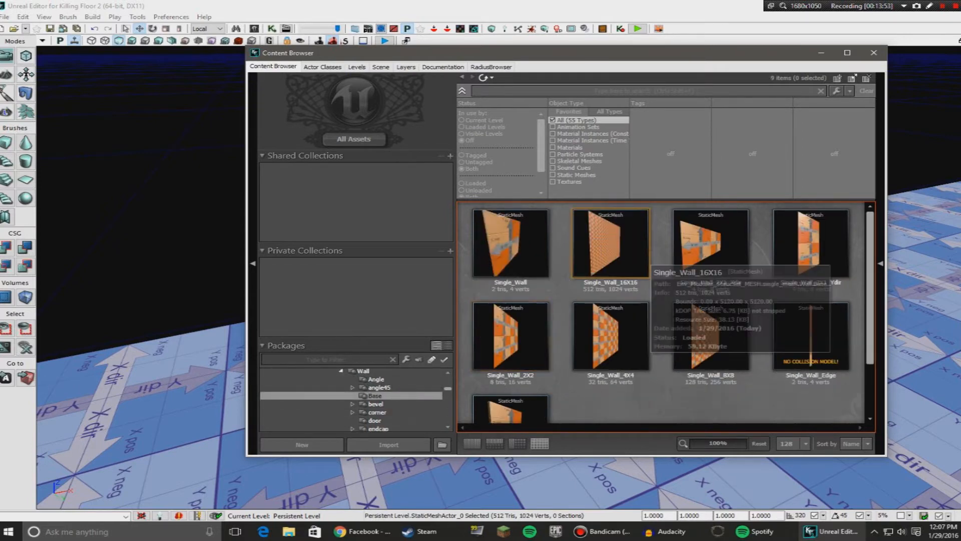
Step: Place the Single_Wall_16X16 static mesh on the floor and check the available drag grid snap sizes
{"action": "left_click_drag", "start_coordinate": [632, 248], "coordinate": [109, 401]}
{"action": "left_click", "coordinate": [821, 53]}
{"action": "right_click_drag", "start_coordinate": [651, 275], "coordinate": [395, 298]}
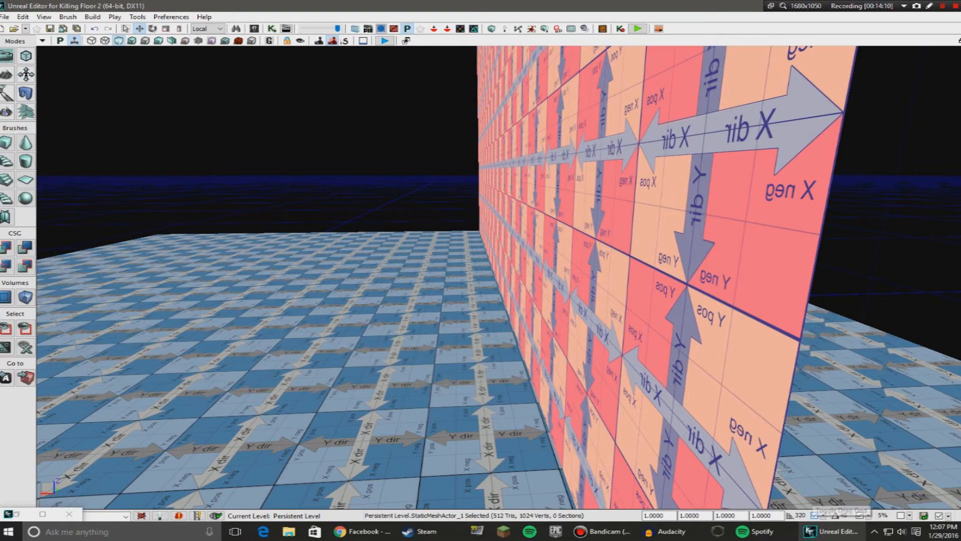
{"action": "right_click_drag", "start_coordinate": [651, 325], "coordinate": [686, 338]}
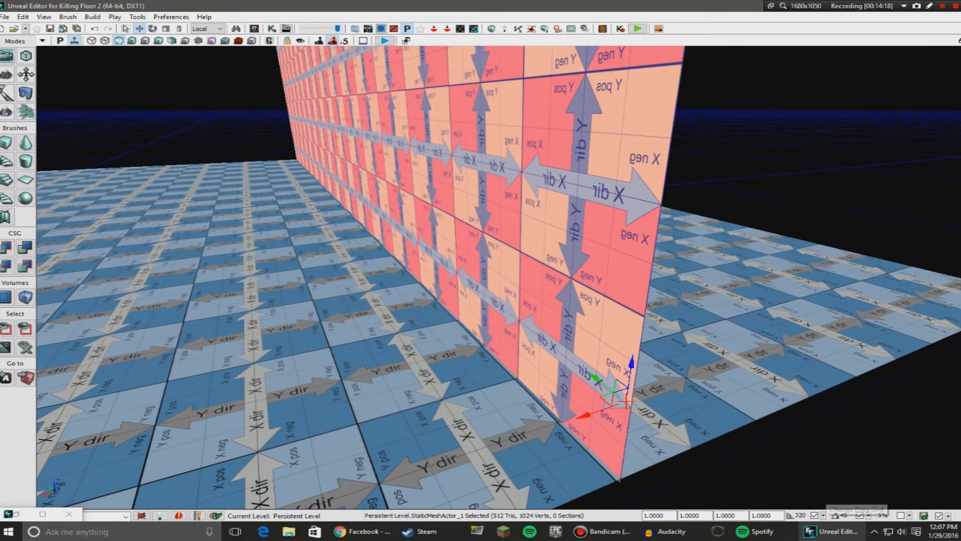
{"action": "left_click", "coordinate": [824, 516]}
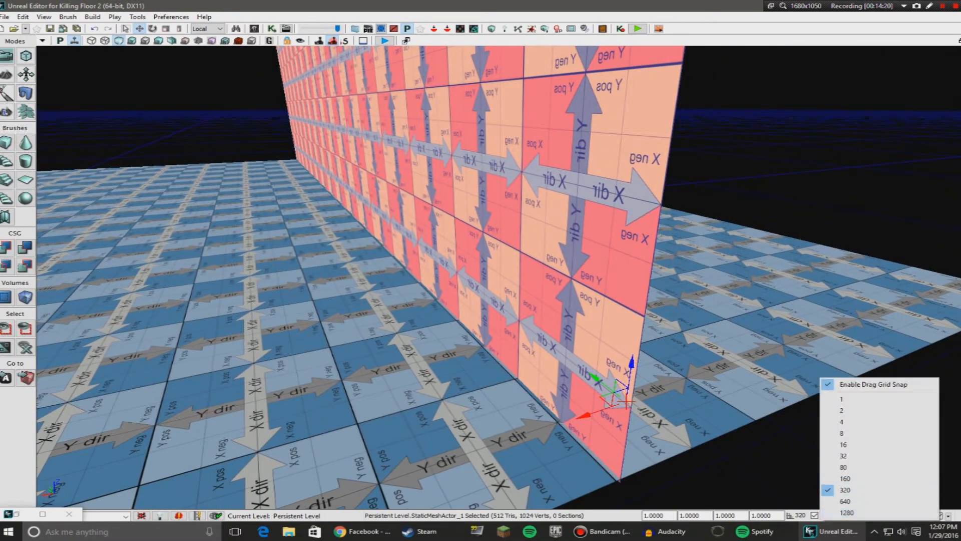
{"action": "key", "text": "Escape"}
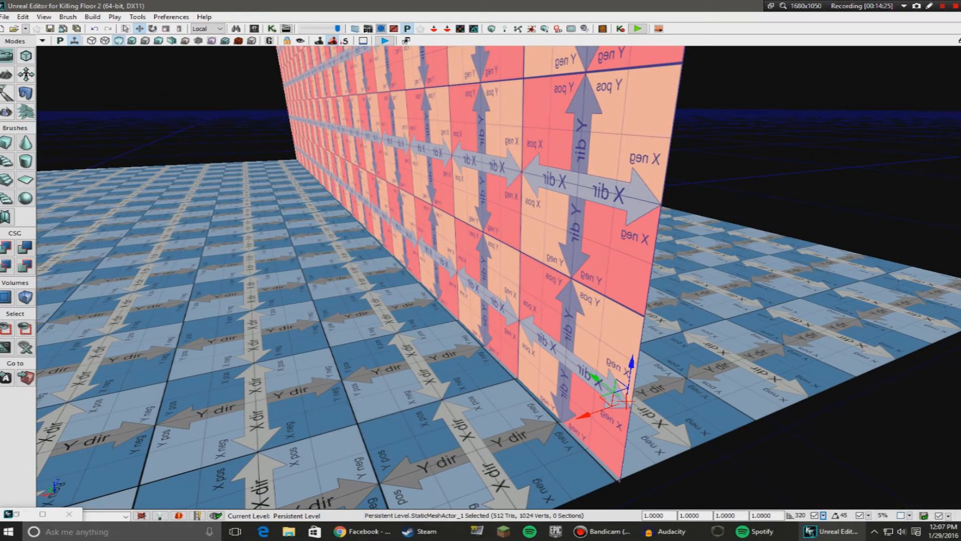
Step: Move the 16X16 wall along its X axis with grid snapping, and delete it from the level
{"action": "right_click_drag", "start_coordinate": [500, 281], "coordinate": [561, 252]}
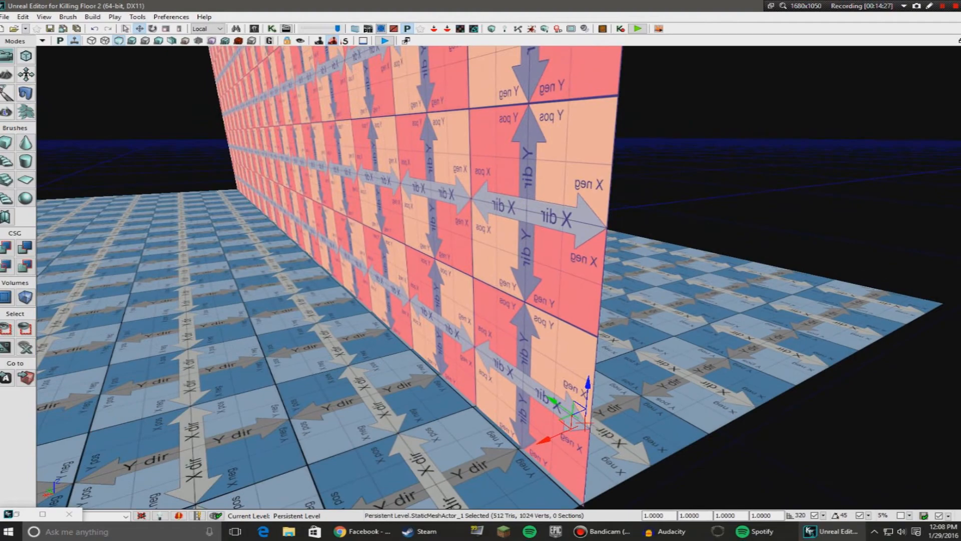
{"action": "left_click_drag", "start_coordinate": [545, 440], "coordinate": [885, 286]}
{"action": "right_click_drag", "start_coordinate": [886, 286], "coordinate": [756, 185]}
{"action": "key", "text": "Delete"}
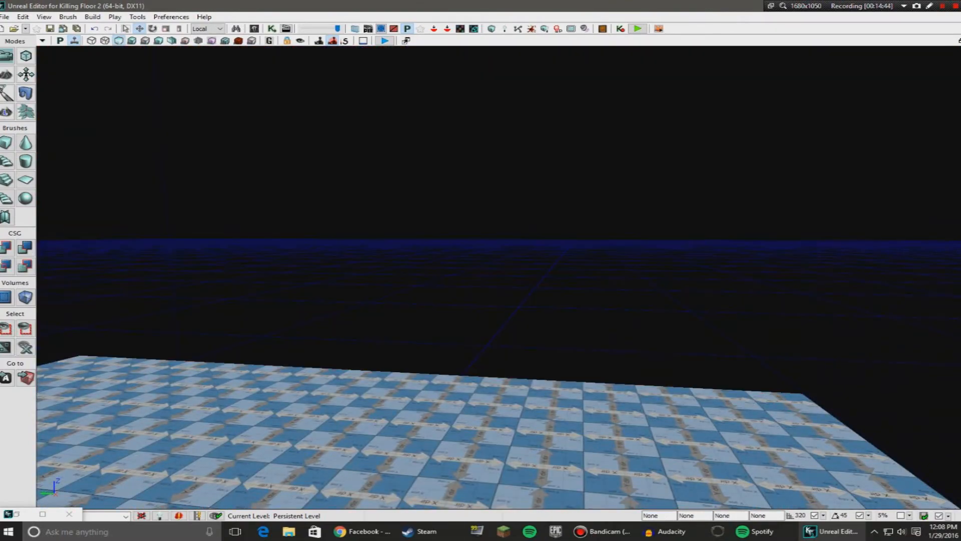
Step: Place the Single_Wall_4X4 static mesh on the floor and move it to the floor's far corner
{"action": "left_click", "coordinate": [16, 513]}
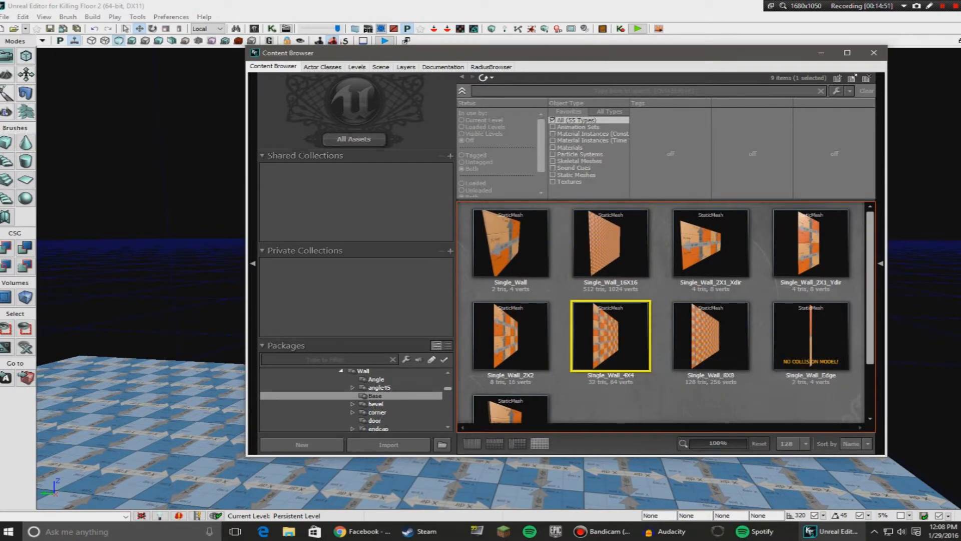
{"action": "left_click_drag", "start_coordinate": [611, 337], "coordinate": [238, 389]}
{"action": "left_click", "coordinate": [821, 52]}
{"action": "right_click_drag", "start_coordinate": [650, 201], "coordinate": [566, 225]}
{"action": "left_click_drag", "start_coordinate": [377, 353], "coordinate": [442, 325]}
{"action": "right_click_drag", "start_coordinate": [541, 351], "coordinate": [457, 308]}
{"action": "left_click_drag", "start_coordinate": [559, 374], "coordinate": [523, 366]}
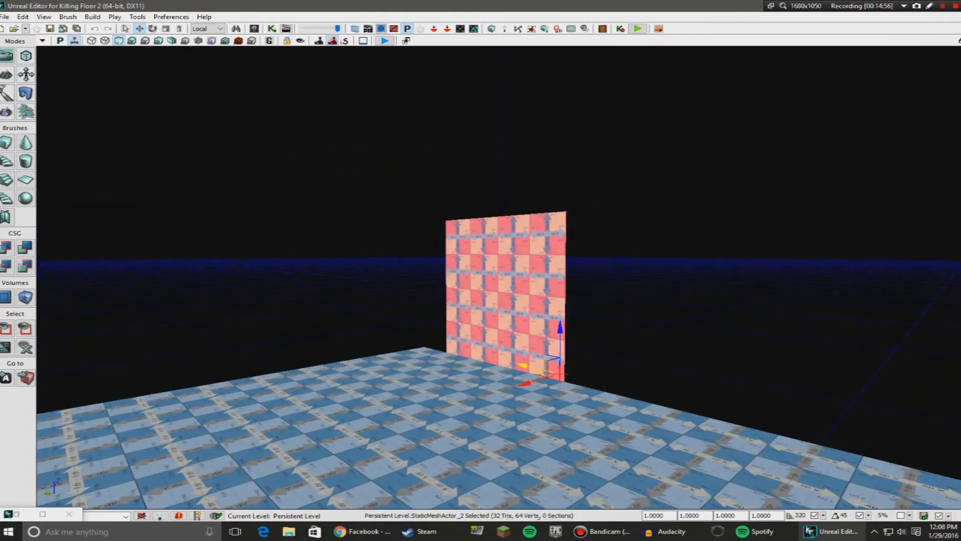
Step: Duplicate the 4X4 wall along its Y axis so the copy sits flush beside the original on the floor's edge
{"action": "right_click_drag", "start_coordinate": [531, 341], "coordinate": [561, 380]}
{"action": "key", "text": "w"}
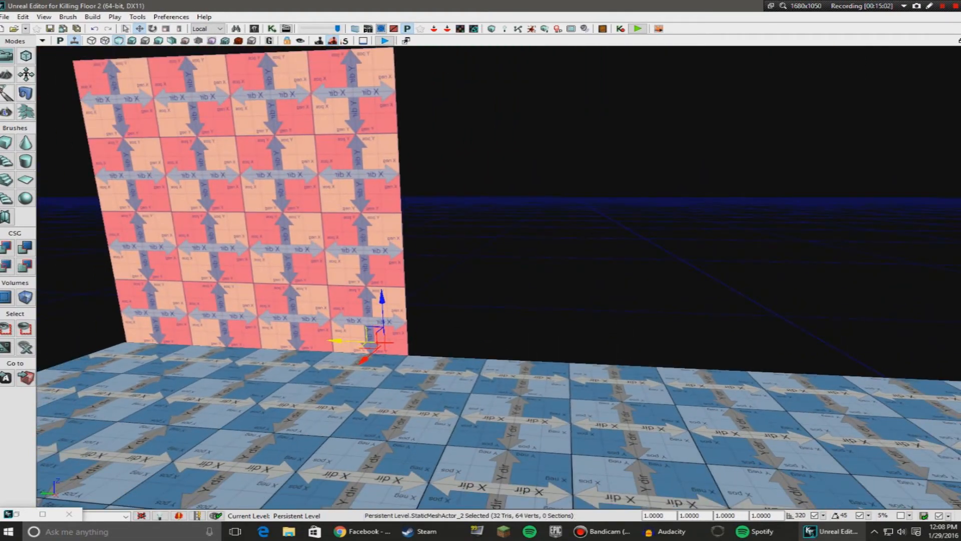
{"action": "left_click_drag", "start_coordinate": [346, 341], "coordinate": [651, 354], "text": "alt"}
{"action": "key", "text": "s"}
{"action": "mouse_move", "coordinate": [635, 354]}
{"action": "right_mouse_down"}
{"action": "mouse_move", "coordinate": [679, 338]}
{"action": "mouse_move", "coordinate": [646, 339]}
{"action": "right_mouse_up"}
Step: Select both 4X4 wall pieces and duplicate them along the Y axis to extend the wall along the floor's edge
{"action": "left_click", "coordinate": [395, 285], "text": "ctrl"}
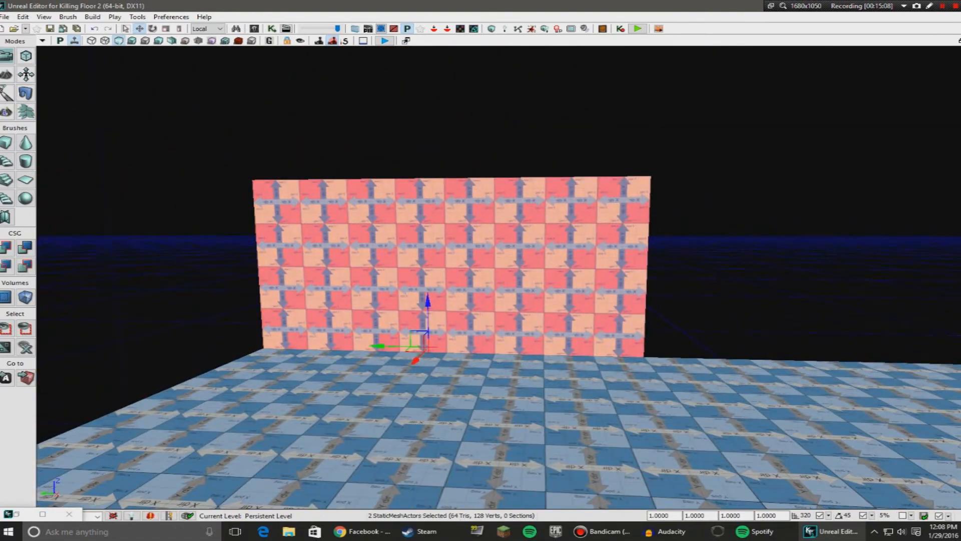
{"action": "left_click_drag", "start_coordinate": [383, 346], "coordinate": [796, 352], "text": "alt"}
{"action": "mouse_move", "coordinate": [481, 320]}
{"action": "right_mouse_down"}
{"action": "mouse_move", "coordinate": [586, 311]}
{"action": "mouse_move", "coordinate": [483, 329]}
{"action": "right_mouse_up"}
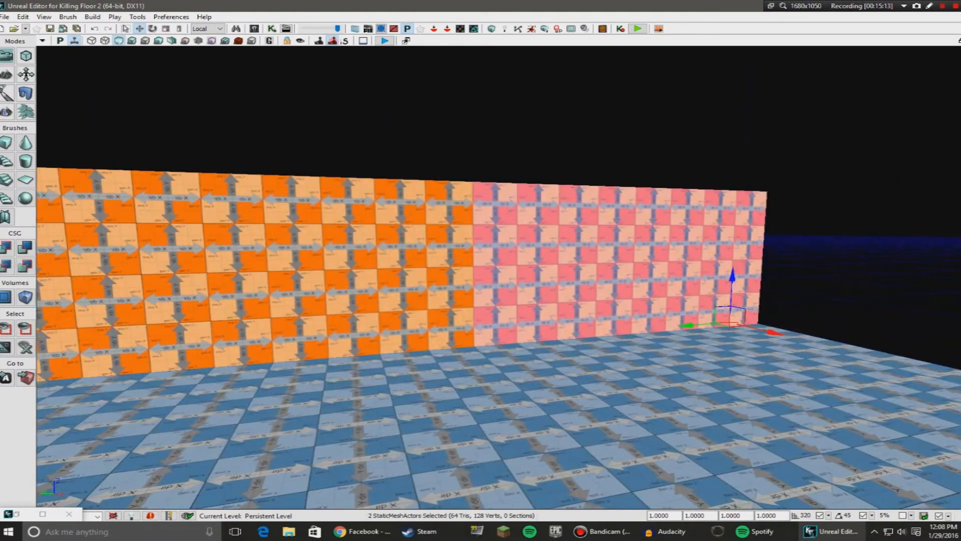
Step: Select all four wall pieces and create a rotated duplicate of them perpendicular to the existing wall
{"action": "left_click", "coordinate": [220, 305], "text": "ctrl"}
{"action": "right_click_drag", "start_coordinate": [221, 305], "coordinate": [187, 308]}
{"action": "left_click_drag", "start_coordinate": [334, 360], "coordinate": [323, 373], "text": "alt"}
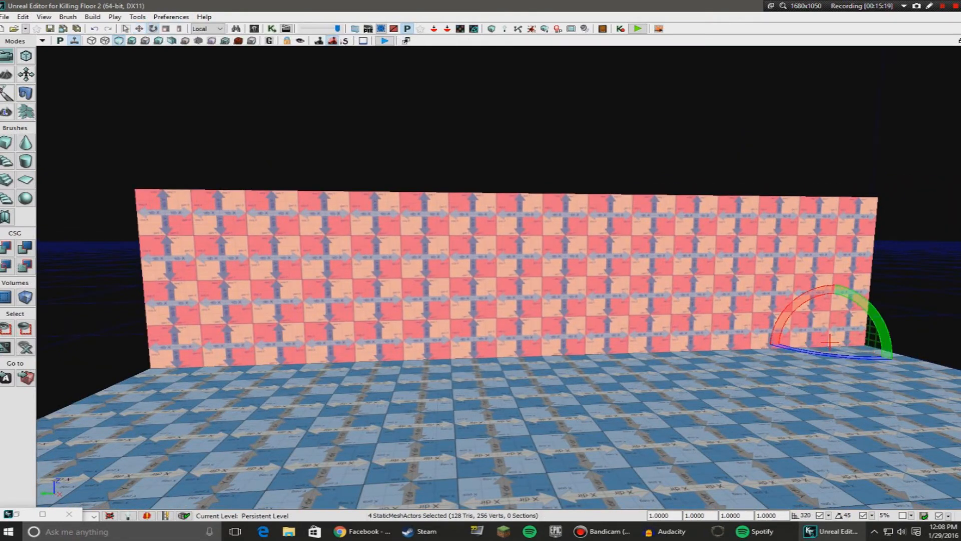
{"action": "left_click_drag", "start_coordinate": [836, 356], "coordinate": [701, 334]}
{"action": "right_click_drag", "start_coordinate": [701, 334], "coordinate": [651, 340]}
{"action": "left_click_drag", "start_coordinate": [651, 269], "coordinate": [676, 270]}
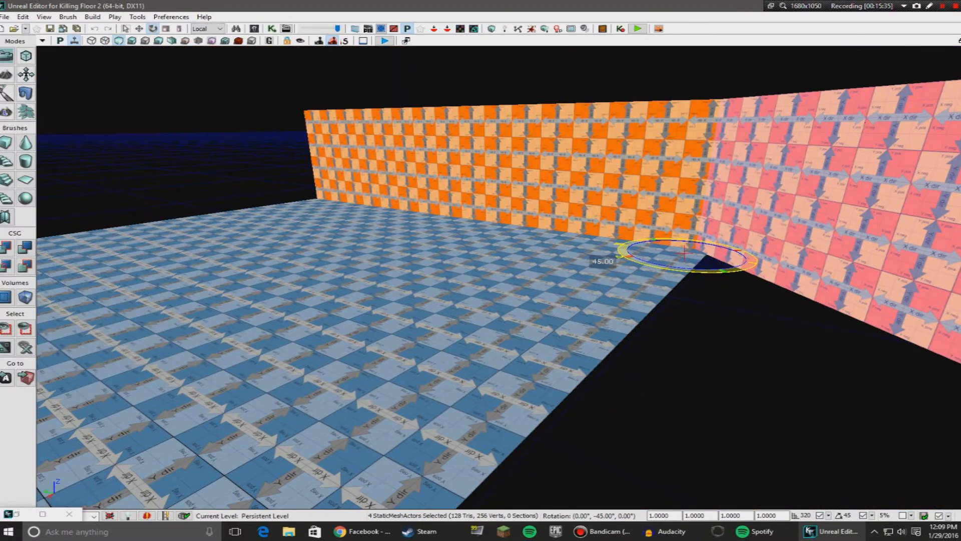
{"action": "left_click_drag", "start_coordinate": [602, 261], "coordinate": [784, 271]}
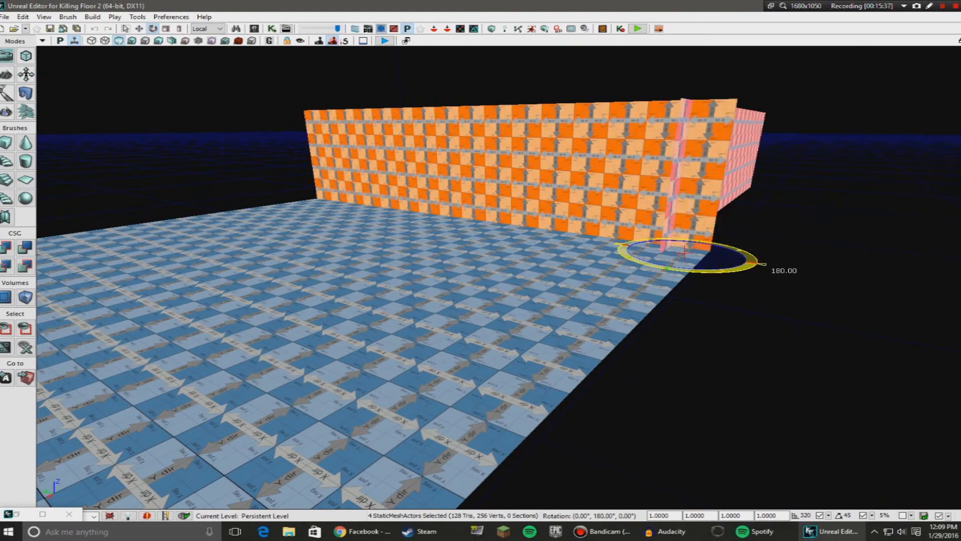
{"action": "right_click_drag", "start_coordinate": [751, 269], "coordinate": [804, 249]}
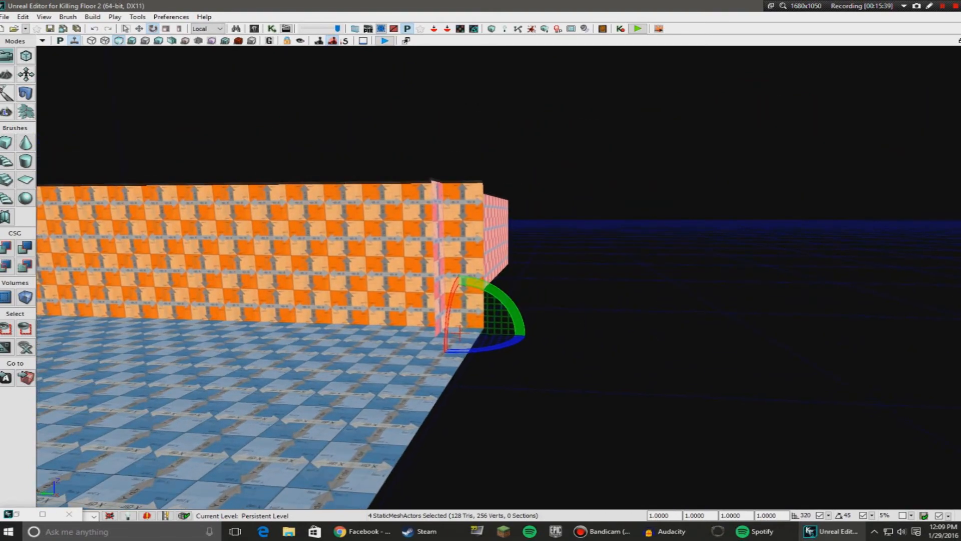
Step: Select the four pieces of one long wall and move them along the X axis across the floor
{"action": "key", "text": "w"}
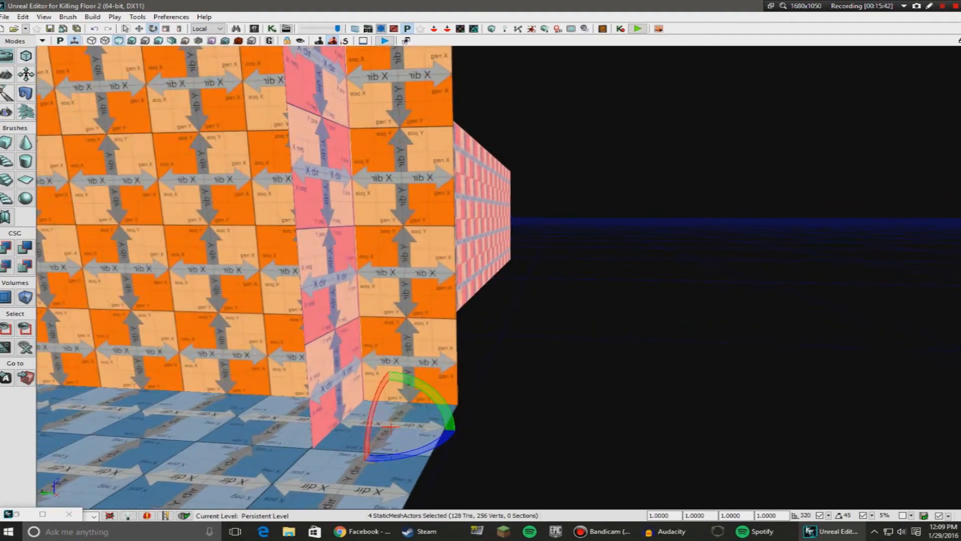
{"action": "key", "text": "w"}
{"action": "right_click_drag", "start_coordinate": [751, 269], "coordinate": [505, 280]}
{"action": "left_click", "coordinate": [673, 250]}
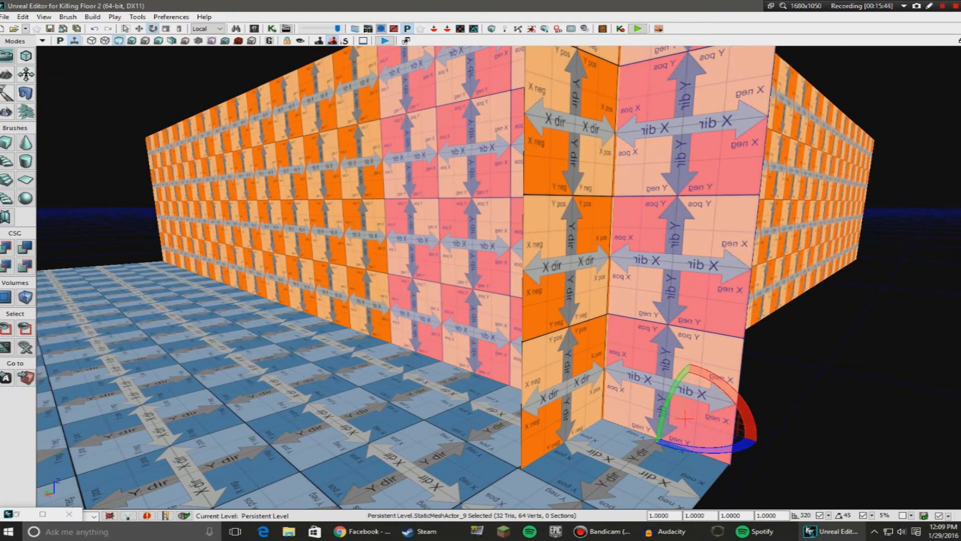
{"action": "left_click", "coordinate": [325, 220], "text": "ctrl"}
{"action": "left_click", "coordinate": [228, 215], "text": "ctrl"}
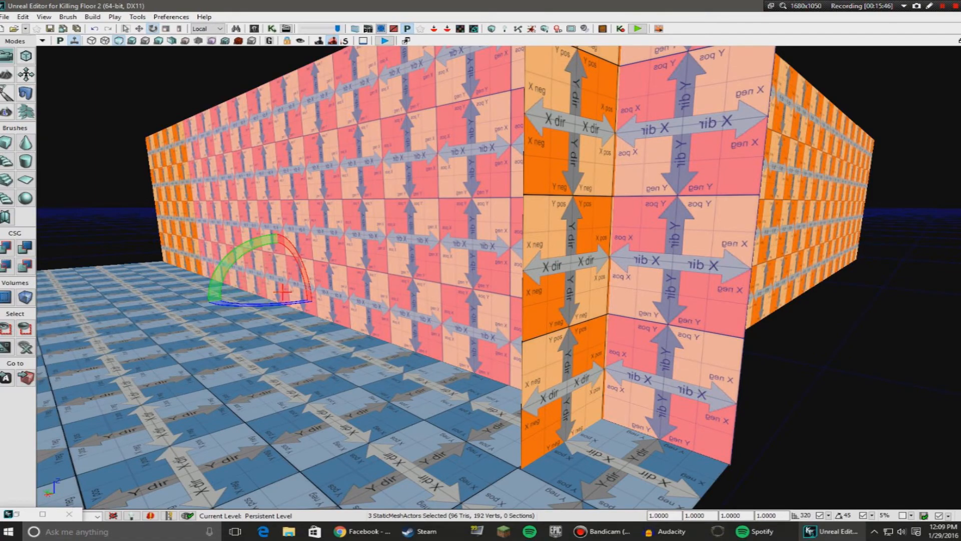
{"action": "right_click_drag", "start_coordinate": [211, 225], "coordinate": [75, 225]}
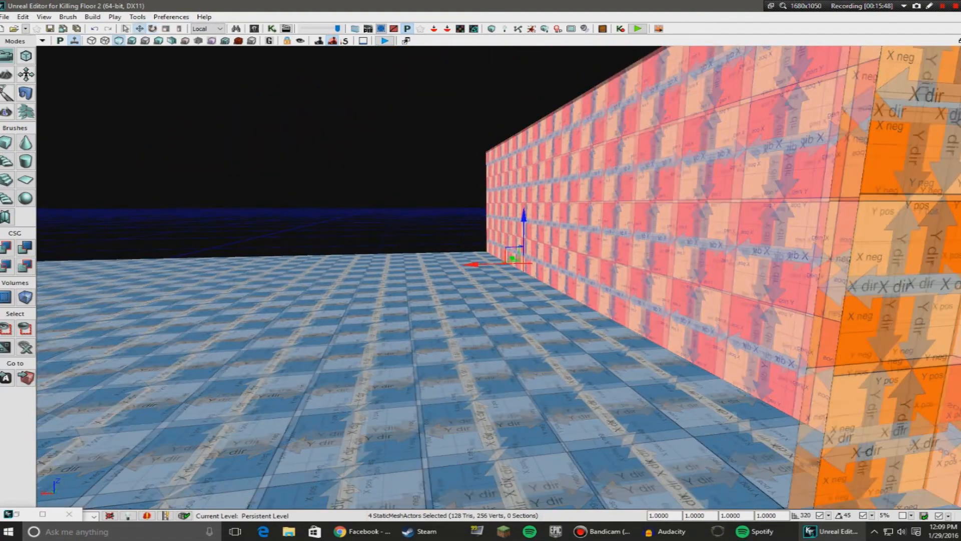
{"action": "scroll", "coordinate": [498, 278], "scroll_direction": "down", "scroll_amount": 4}
{"action": "left_click_drag", "start_coordinate": [472, 266], "coordinate": [192, 266]}
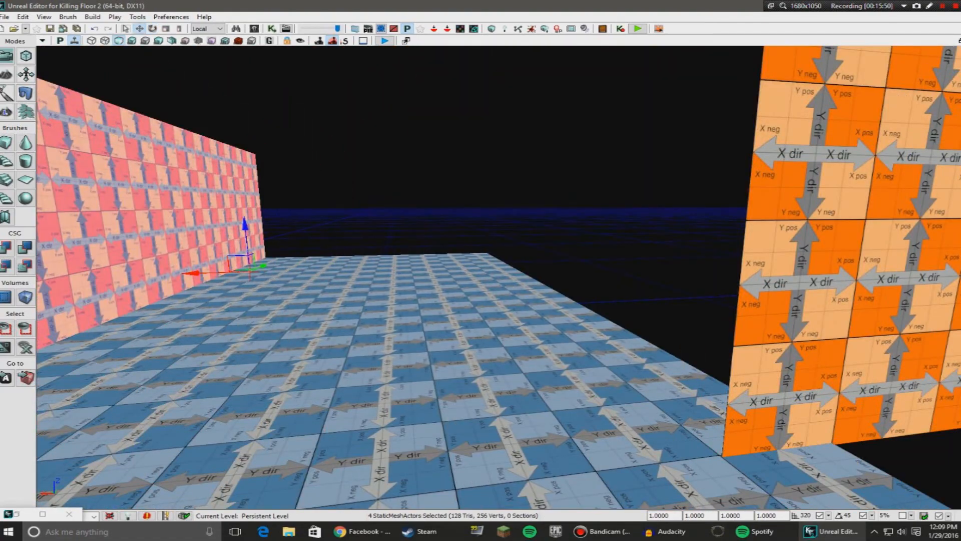
{"action": "right_click_drag", "start_coordinate": [193, 266], "coordinate": [50, 270]}
{"action": "left_click_drag", "start_coordinate": [638, 250], "coordinate": [447, 235]}
{"action": "right_click_drag", "start_coordinate": [446, 235], "coordinate": [621, 241]}
Step: Add the other wall to the selection, try to rotate all eight pieces about the vertical axis, and undo the rotation
{"action": "left_click", "coordinate": [596, 200], "text": "ctrl"}
{"action": "right_click_drag", "start_coordinate": [595, 200], "coordinate": [686, 165]}
{"action": "left_click", "coordinate": [568, 210], "text": "ctrl"}
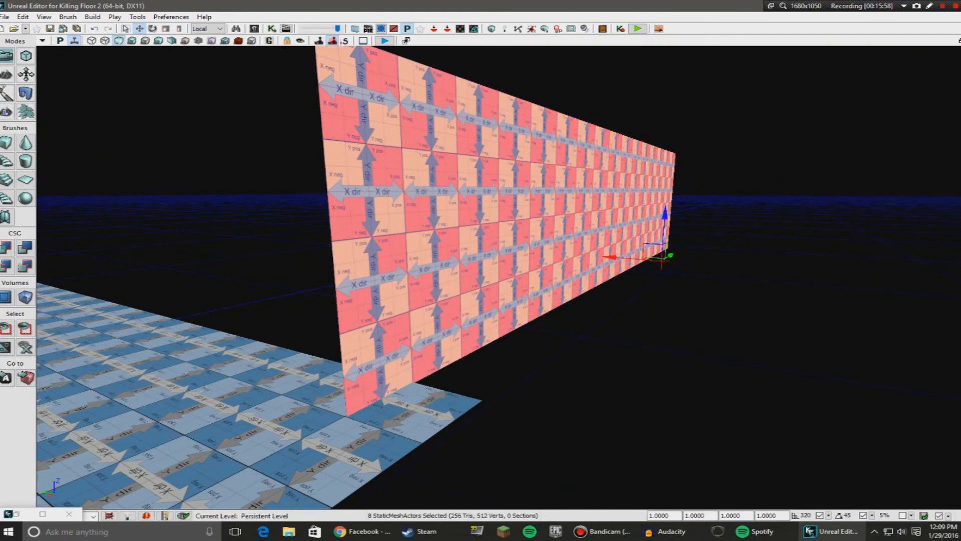
{"action": "left_click_drag", "start_coordinate": [701, 271], "coordinate": [639, 275]}
{"action": "right_click_drag", "start_coordinate": [638, 276], "coordinate": [698, 303]}
{"action": "key", "text": "ctrl+z"}
Step: Select the four pieces of one wall, rotate them about the vertical axis, and move them over to the floor's edge
{"action": "left_click", "coordinate": [561, 225]}
{"action": "right_click_drag", "start_coordinate": [561, 226], "coordinate": [608, 210]}
{"action": "left_click", "coordinate": [610, 206], "text": "ctrl"}
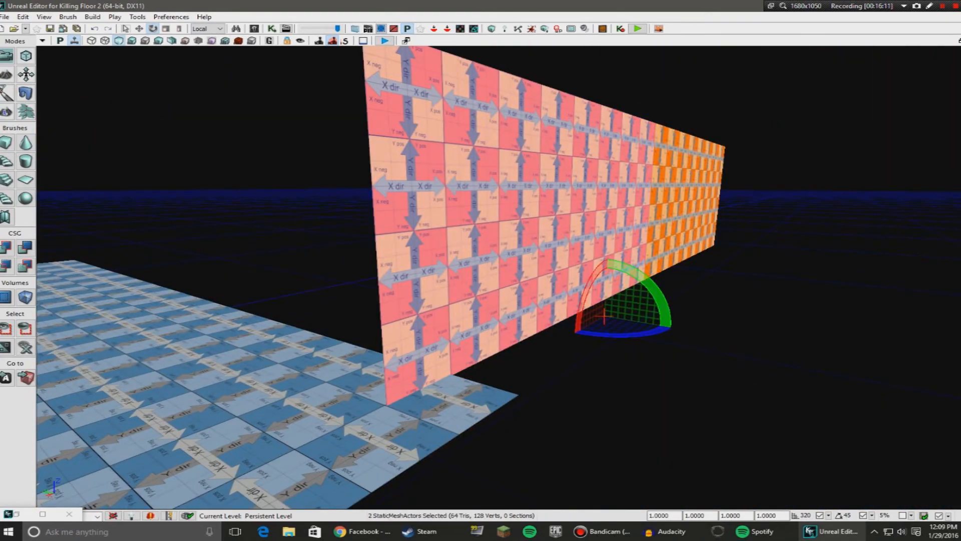
{"action": "left_click_drag", "start_coordinate": [742, 269], "coordinate": [686, 269]}
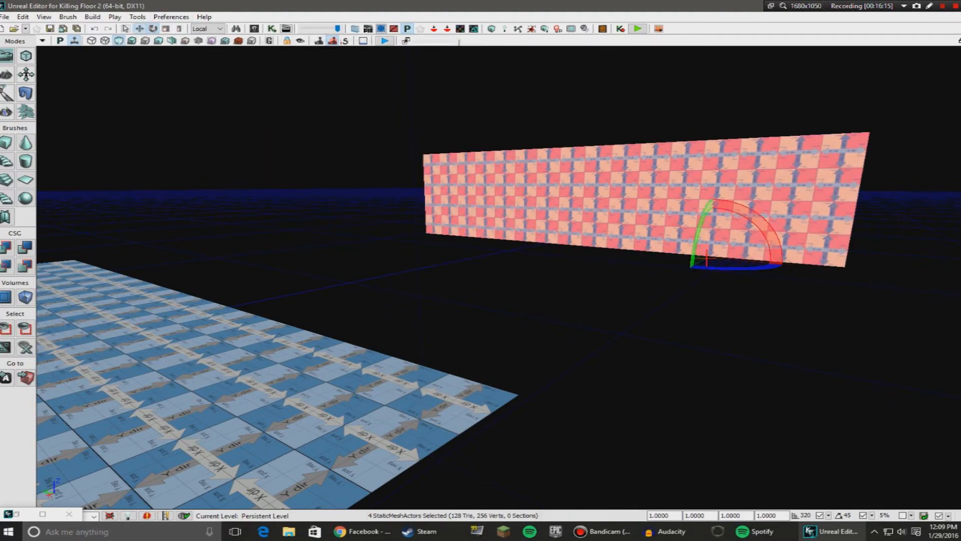
{"action": "left_click_drag", "start_coordinate": [716, 254], "coordinate": [330, 350]}
{"action": "right_click_drag", "start_coordinate": [330, 351], "coordinate": [216, 320]}
{"action": "key", "text": "w"}
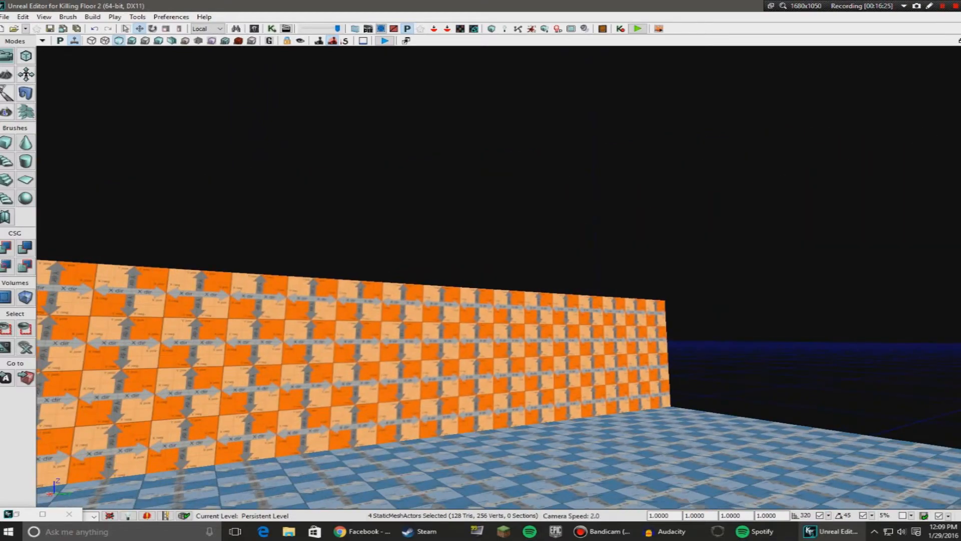
Step: Add the four pieces of the wall along the floor's edge to the selection, and undo the latest changes
{"action": "right_click_drag", "start_coordinate": [216, 321], "coordinate": [67, 345]}
{"action": "key", "text": "s"}
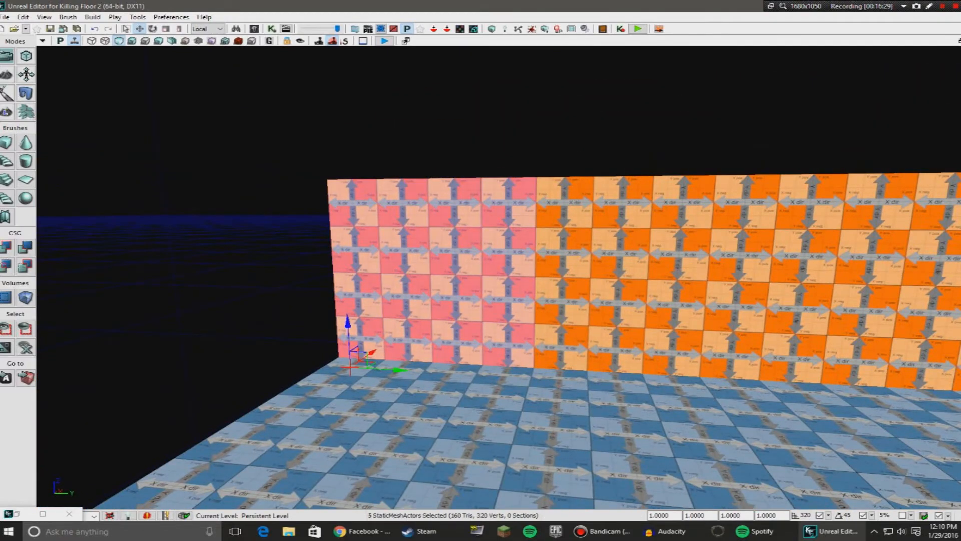
{"action": "right_click_drag", "start_coordinate": [561, 336], "coordinate": [651, 334]}
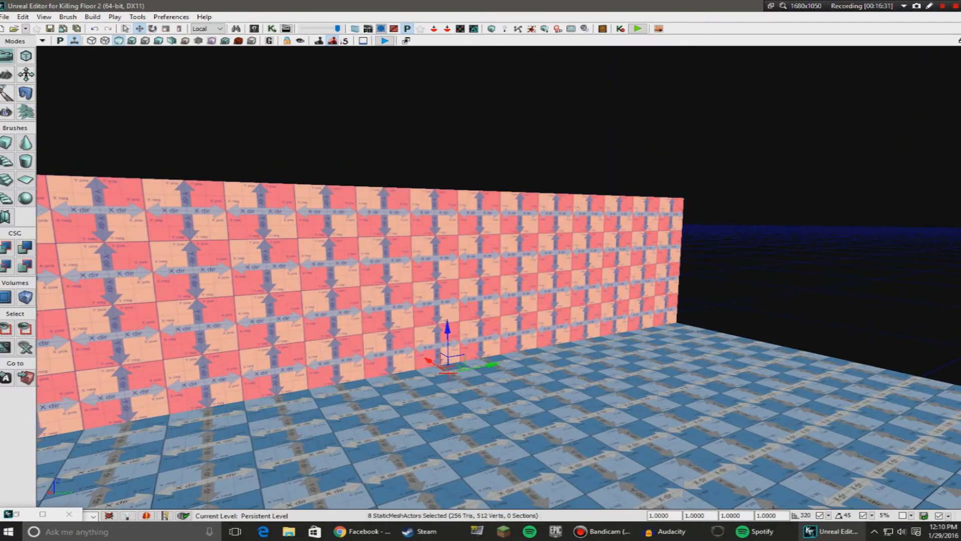
{"action": "key", "text": "ctrl+z"}
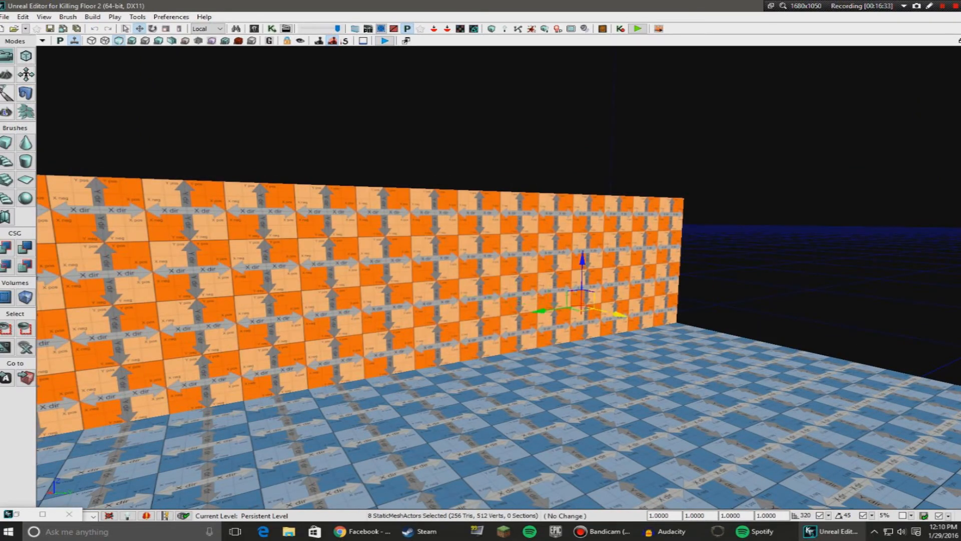
{"action": "key", "text": "ctrl+y"}
{"action": "right_click_drag", "start_coordinate": [501, 280], "coordinate": [606, 194]}
{"action": "key", "text": "s"}
{"action": "key", "text": "ctrl+z"}
{"action": "key", "text": "s"}
Step: Create a rotated duplicate of the four selected wall pieces and move it along the Y axis to close the adjoining floor edge
{"action": "left_click", "coordinate": [351, 411]}
{"action": "right_click_drag", "start_coordinate": [480, 280], "coordinate": [206, 245]}
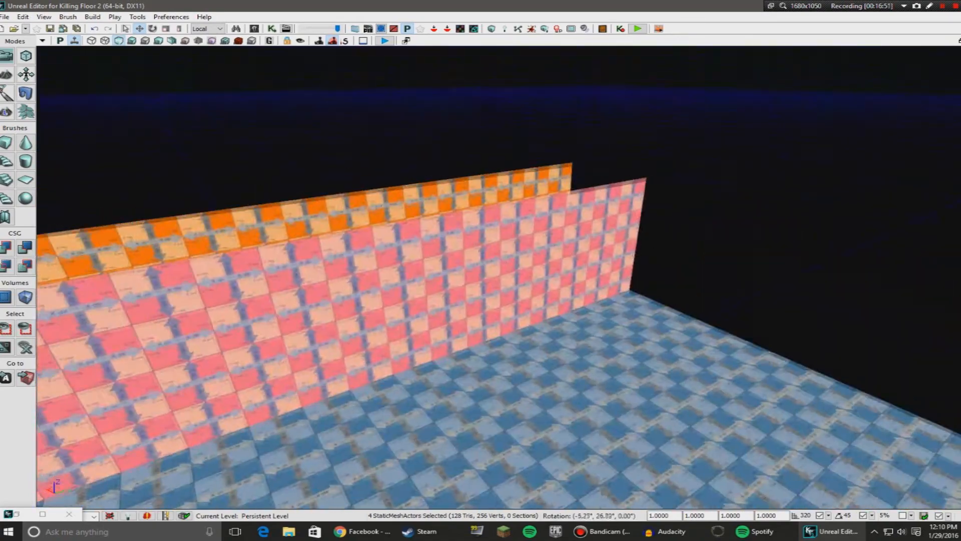
{"action": "right_click_drag", "start_coordinate": [481, 281], "coordinate": [381, 256]}
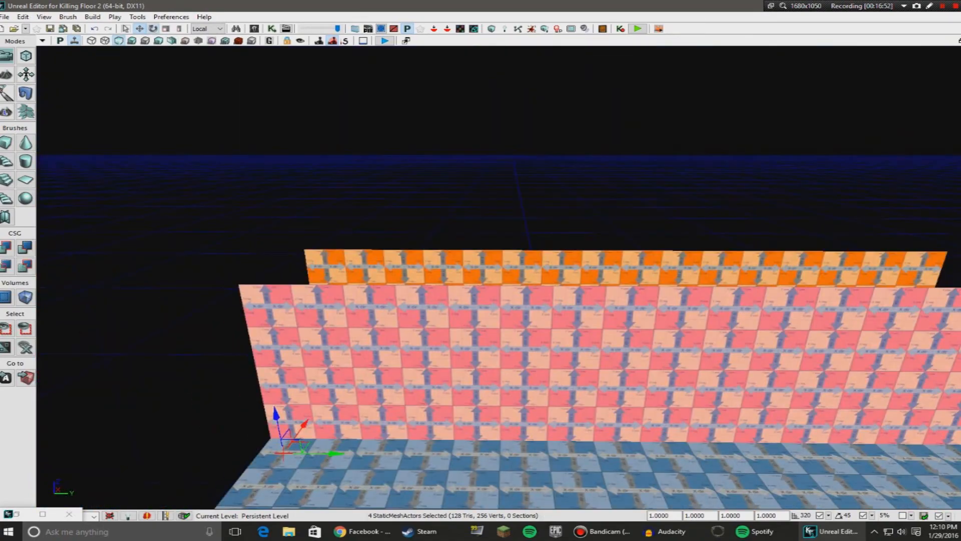
{"action": "key", "text": "space"}
{"action": "right_click_drag", "start_coordinate": [499, 278], "coordinate": [468, 340]}
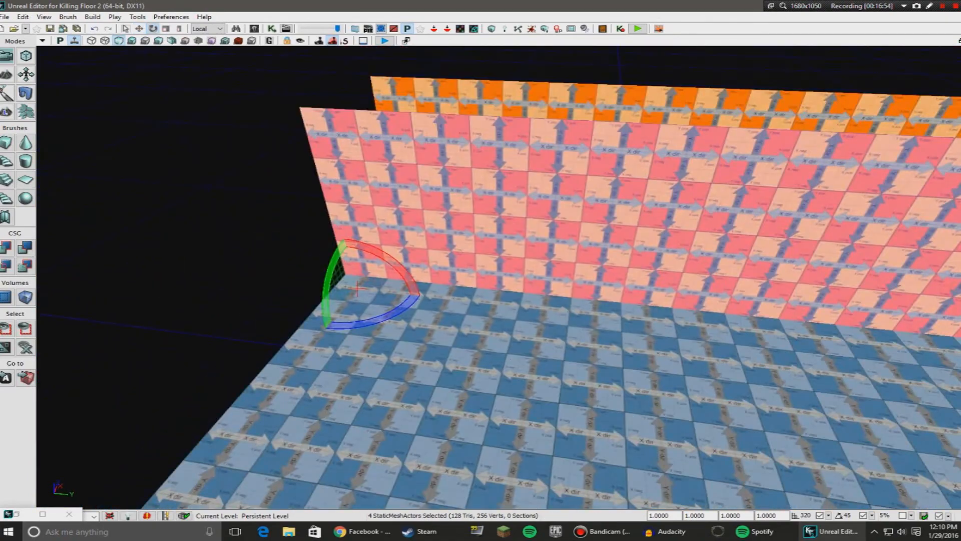
{"action": "left_click_drag", "start_coordinate": [382, 319], "coordinate": [426, 303]}
{"action": "right_click_drag", "start_coordinate": [426, 303], "coordinate": [631, 308]}
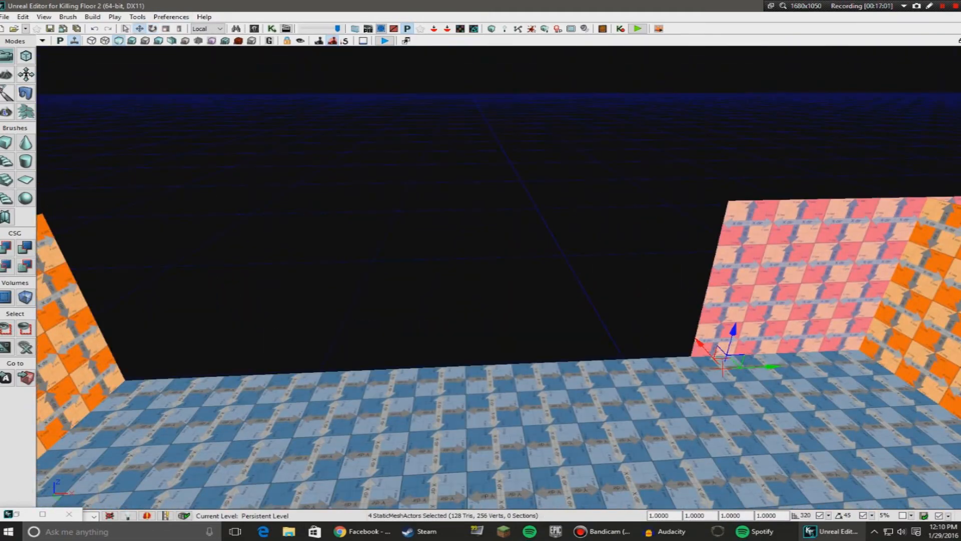
{"action": "left_click_drag", "start_coordinate": [771, 366], "coordinate": [185, 392]}
{"action": "right_click_drag", "start_coordinate": [186, 392], "coordinate": [135, 403]}
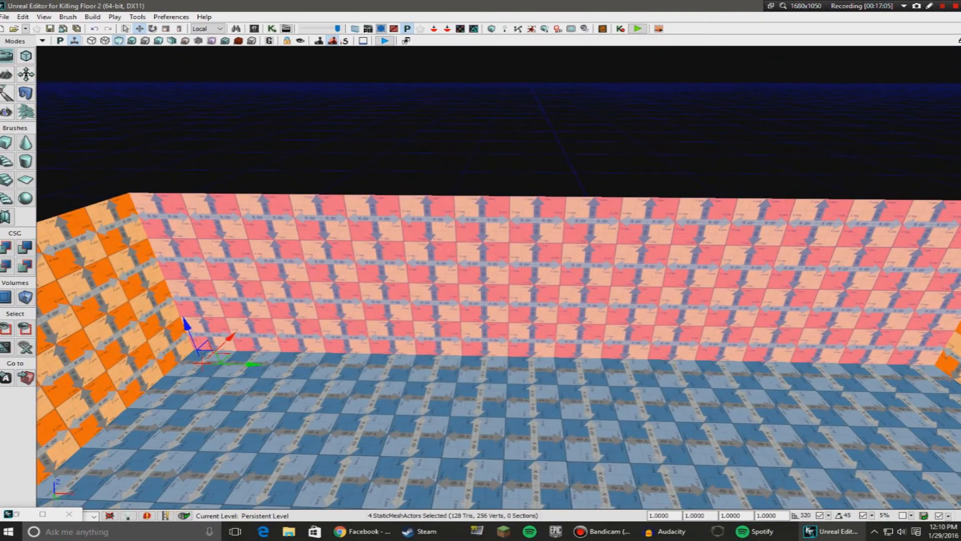
Step: Duplicate the new back wall along the X axis into the room and rotate the copy about its vertical axis
{"action": "left_click_drag", "start_coordinate": [230, 338], "coordinate": [201, 365]}
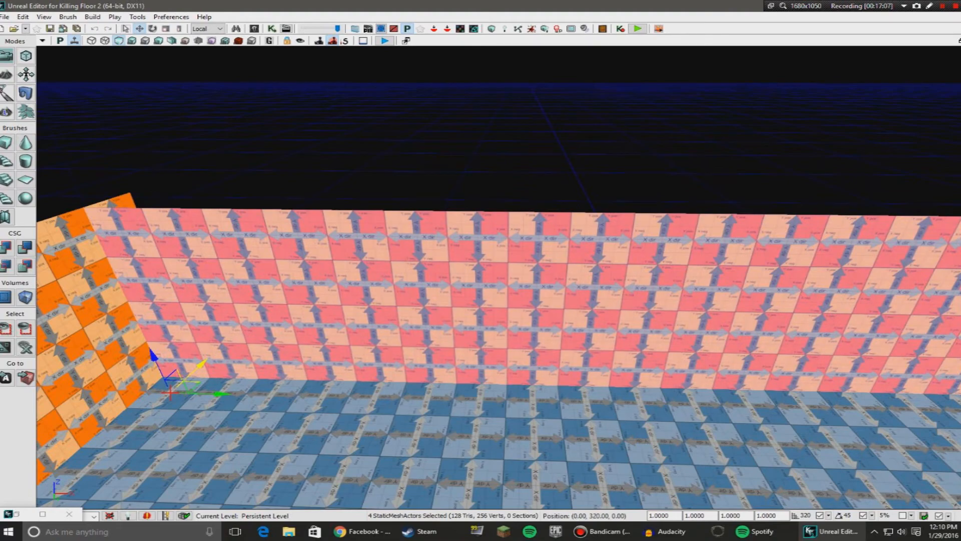
{"action": "key", "text": "ctrl+z"}
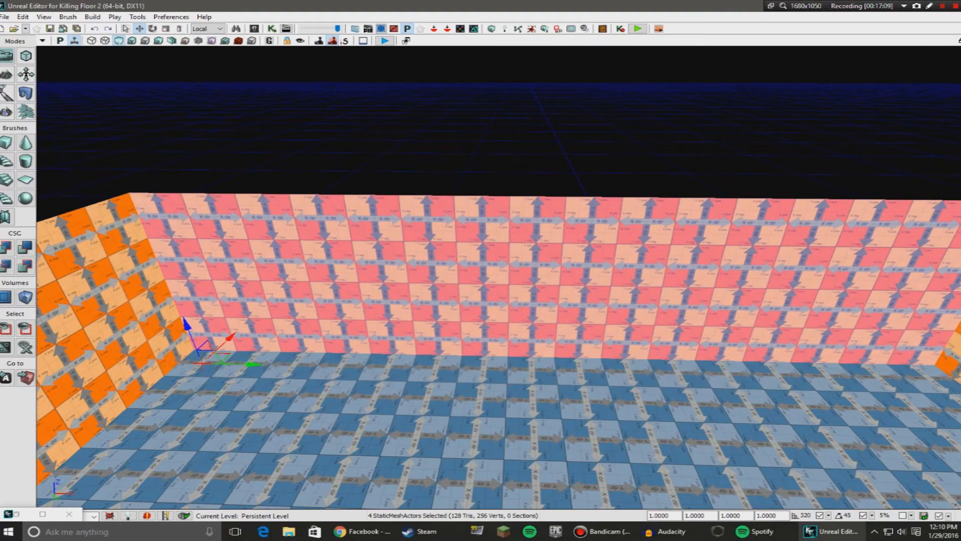
{"action": "left_click_drag", "start_coordinate": [230, 338], "coordinate": [202, 365]}
{"action": "right_click_drag", "start_coordinate": [202, 365], "coordinate": [170, 410]}
{"action": "key", "text": "space"}
{"action": "left_click_drag", "start_coordinate": [186, 426], "coordinate": [94, 450]}
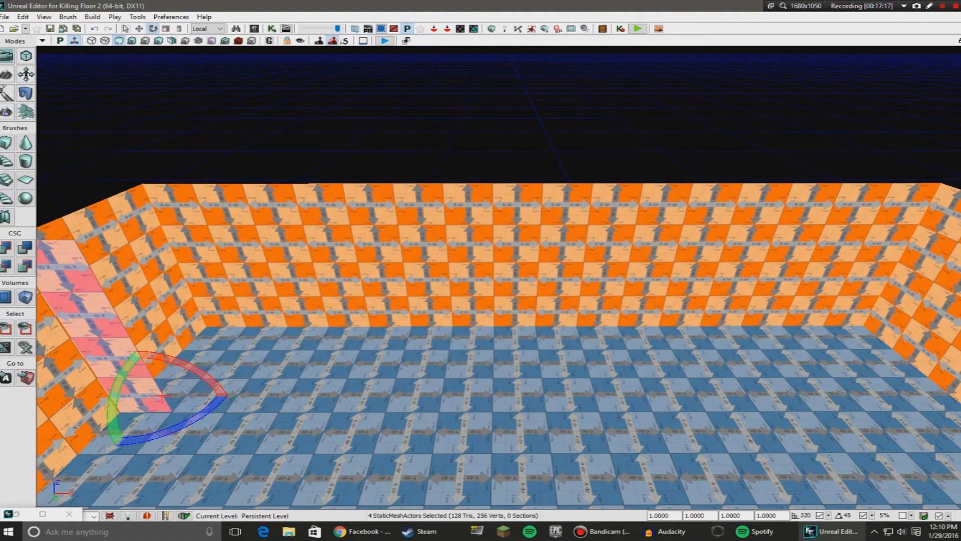
Step: Move the rotated wall copy across the floor onto the remaining open edge so the walls enclose the room
{"action": "right_click_drag", "start_coordinate": [93, 450], "coordinate": [45, 436]}
{"action": "left_click_drag", "start_coordinate": [576, 387], "coordinate": [243, 495]}
{"action": "right_click_drag", "start_coordinate": [243, 496], "coordinate": [169, 504]}
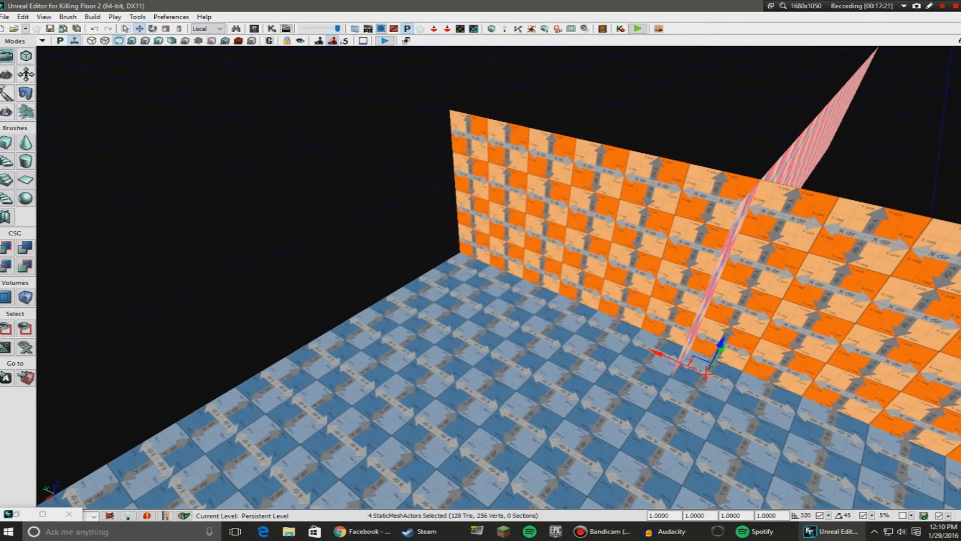
{"action": "left_click_drag", "start_coordinate": [666, 356], "coordinate": [430, 254]}
{"action": "left_click_drag", "start_coordinate": [493, 249], "coordinate": [142, 463]}
{"action": "right_click_drag", "start_coordinate": [143, 463], "coordinate": [70, 473]}
{"action": "left_click_drag", "start_coordinate": [510, 302], "coordinate": [186, 283]}
{"action": "right_click_drag", "start_coordinate": [186, 284], "coordinate": [286, 260]}
Step: Duplicate the floor mesh at the top of the walls and flip the copy 180 degrees about the X axis as a ceiling
{"action": "left_click", "coordinate": [426, 346]}
{"action": "right_click_drag", "start_coordinate": [426, 345], "coordinate": [623, 370]}
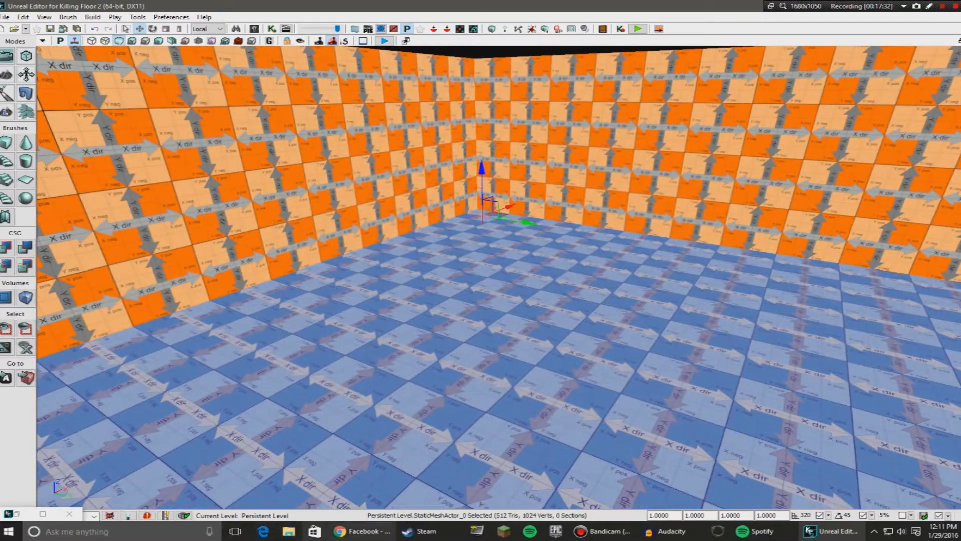
{"action": "key", "text": "ctrl+shift+f"}
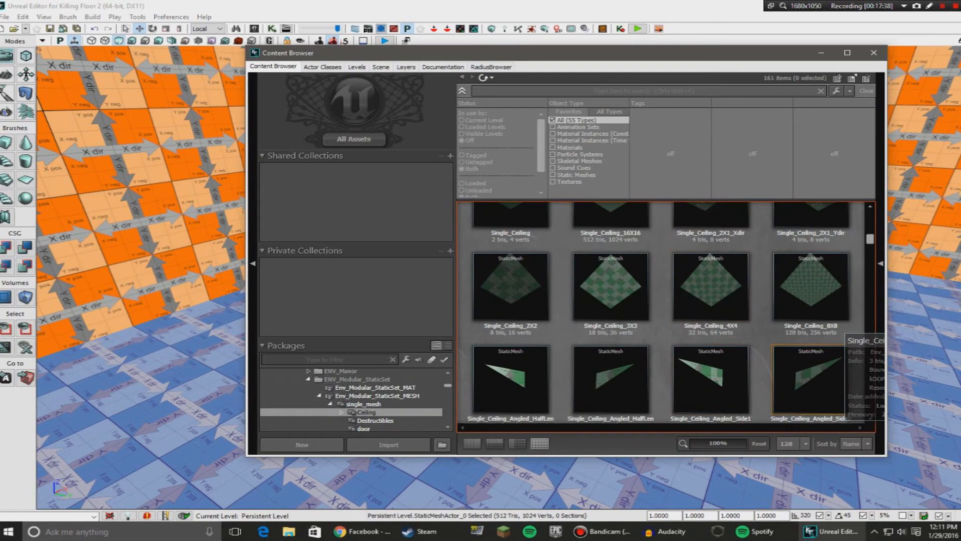
{"action": "left_click", "coordinate": [821, 53]}
{"action": "right_click_drag", "start_coordinate": [651, 210], "coordinate": [681, 185]}
{"action": "left_click", "coordinate": [747, 201]}
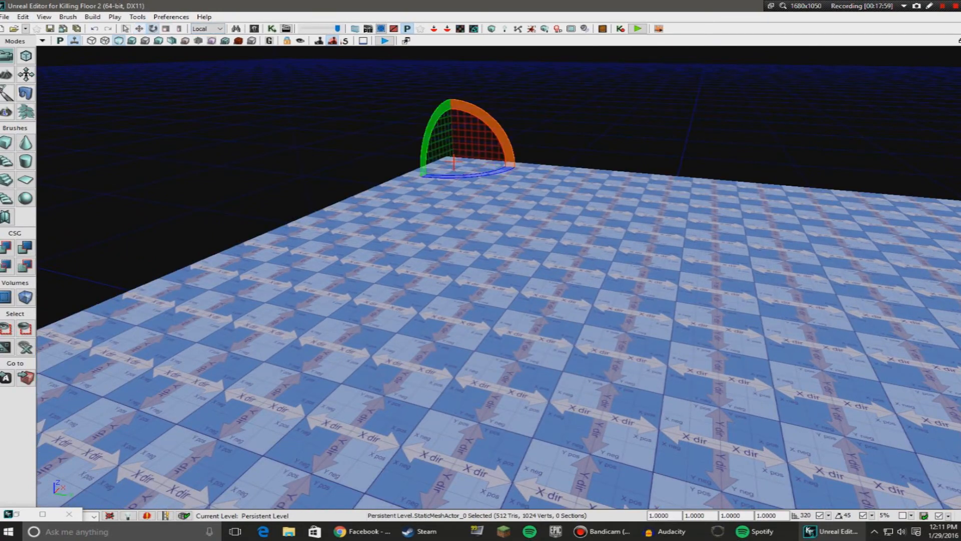
{"action": "left_click_drag", "start_coordinate": [496, 129], "coordinate": [543, 185]}
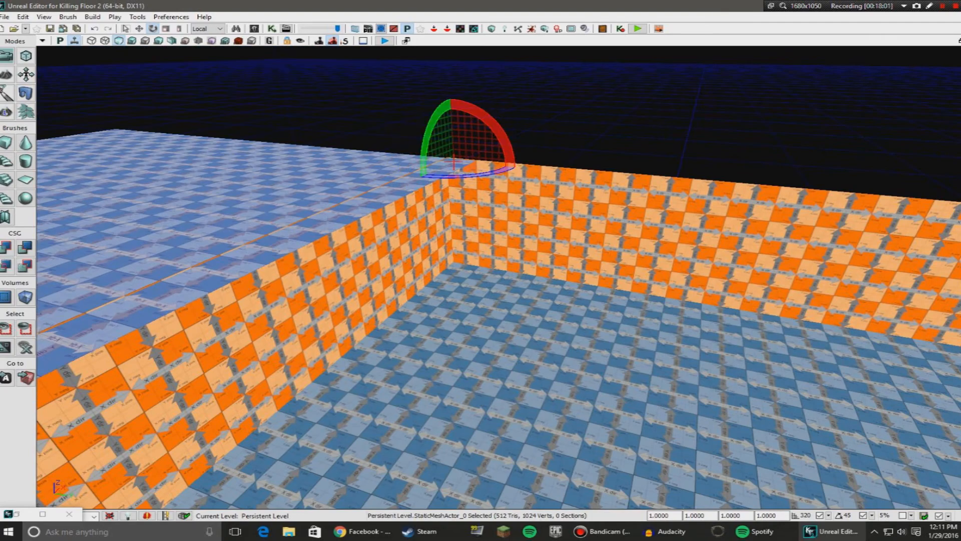
Step: Move the flipped floor copy back over the room so it lines up with the tops of the walls
{"action": "key", "text": "space"}
{"action": "key", "text": "space"}
{"action": "key", "text": "space"}
{"action": "right_click_drag", "start_coordinate": [543, 185], "coordinate": [601, 187]}
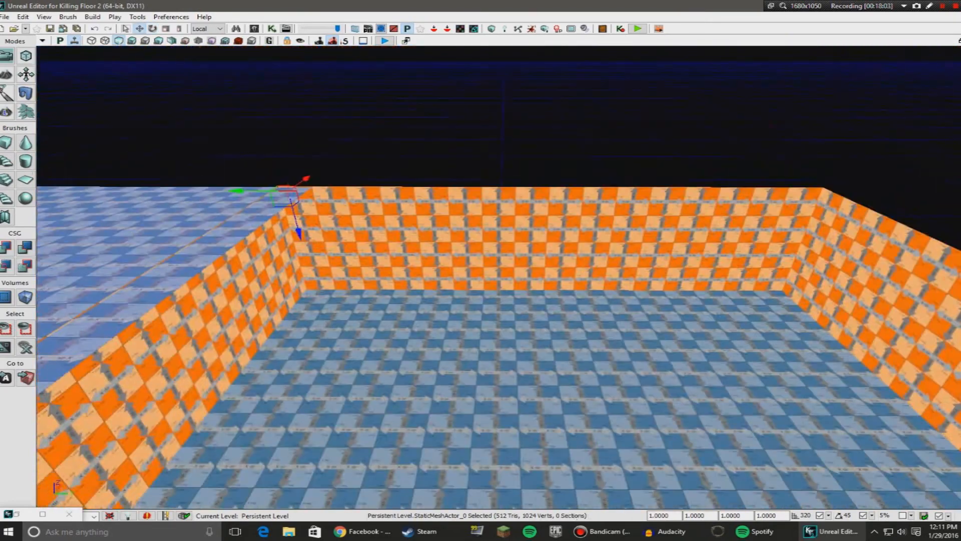
{"action": "right_click_drag", "start_coordinate": [600, 188], "coordinate": [583, 161]}
{"action": "key", "text": "w"}
{"action": "key", "text": "s"}
Step: Preview the room in Lit mode and return the viewport to Unlit mode
{"action": "left_click", "coordinate": [132, 40]}
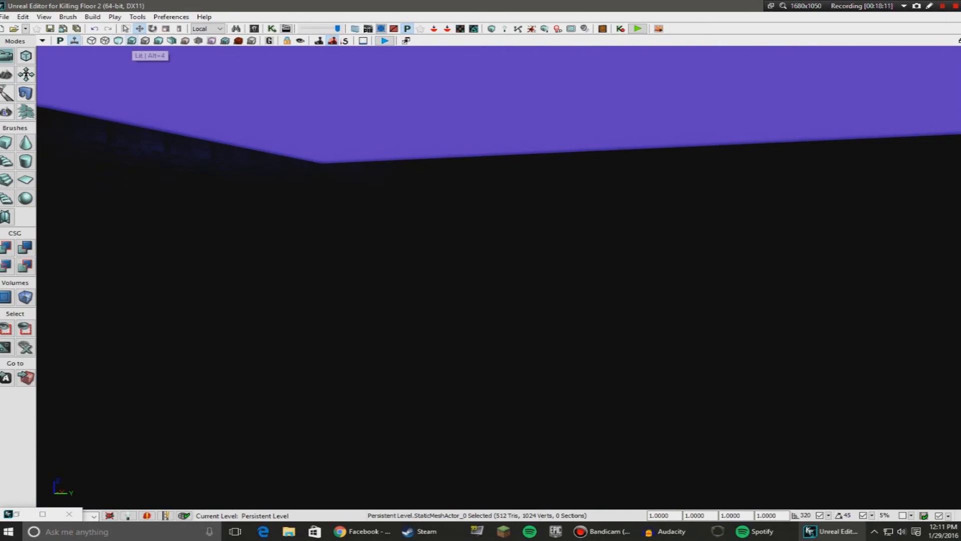
{"action": "right_click_drag", "start_coordinate": [481, 251], "coordinate": [413, 285]}
{"action": "left_click", "coordinate": [119, 41]}
{"action": "right_click_drag", "start_coordinate": [481, 251], "coordinate": [831, 260]}
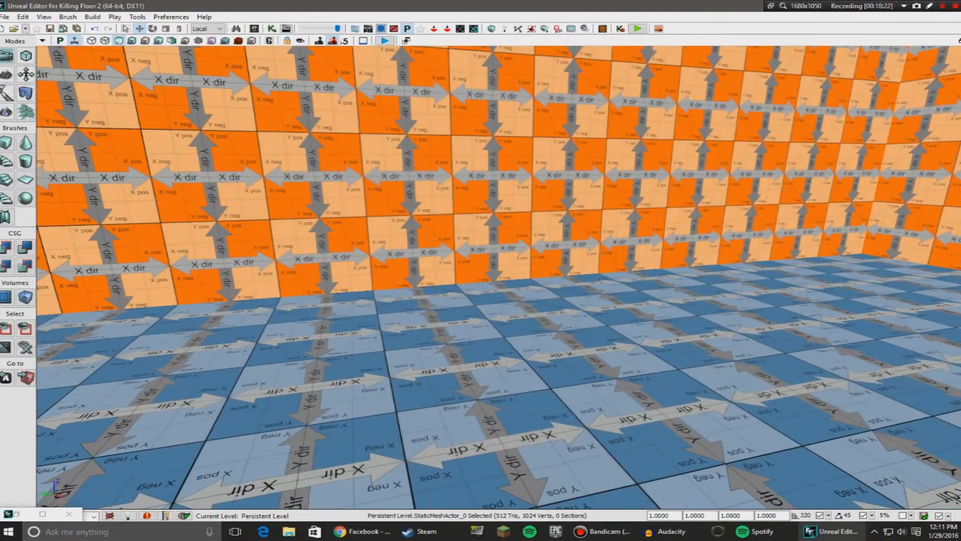
Step: Search the Environment packages in the Content Browser for "bricks"
{"action": "key", "text": "ctrl+shift+f"}
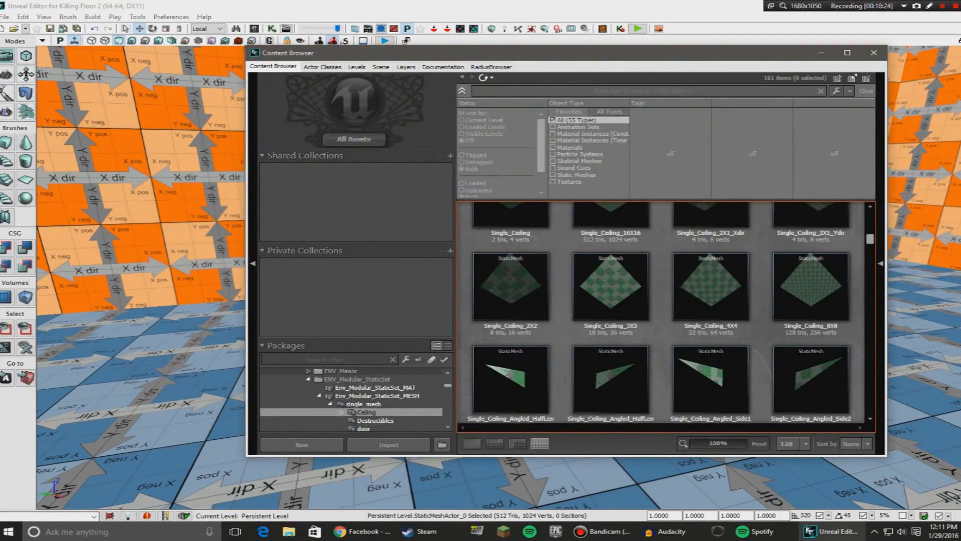
{"action": "scroll", "coordinate": [353, 401], "scroll_direction": "down", "scroll_amount": 5}
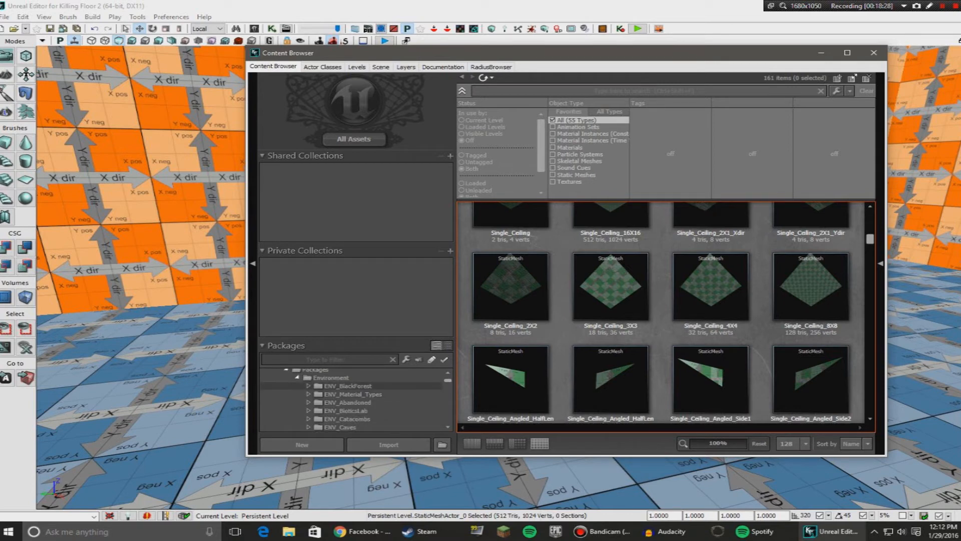
{"action": "scroll", "coordinate": [353, 400], "scroll_direction": "up", "scroll_amount": 1}
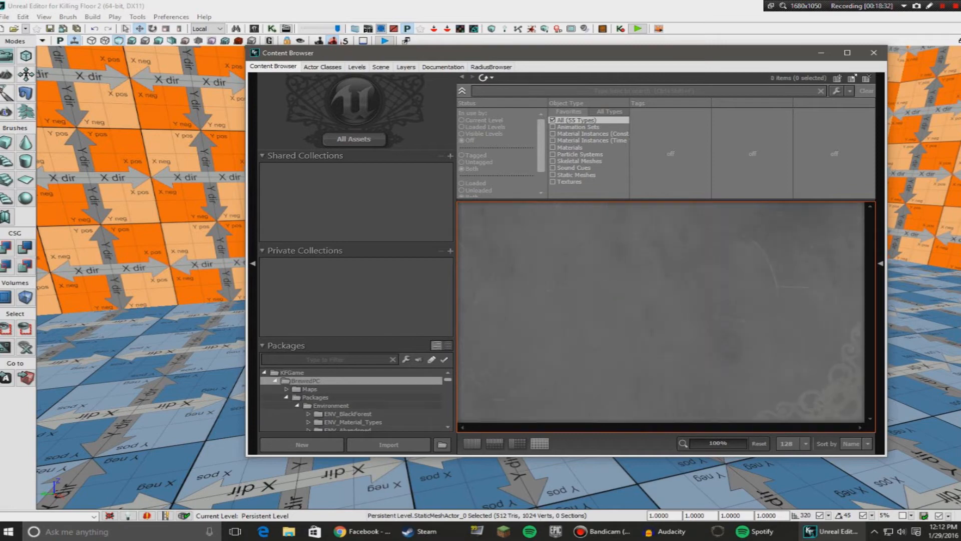
{"action": "left_click", "coordinate": [331, 406]}
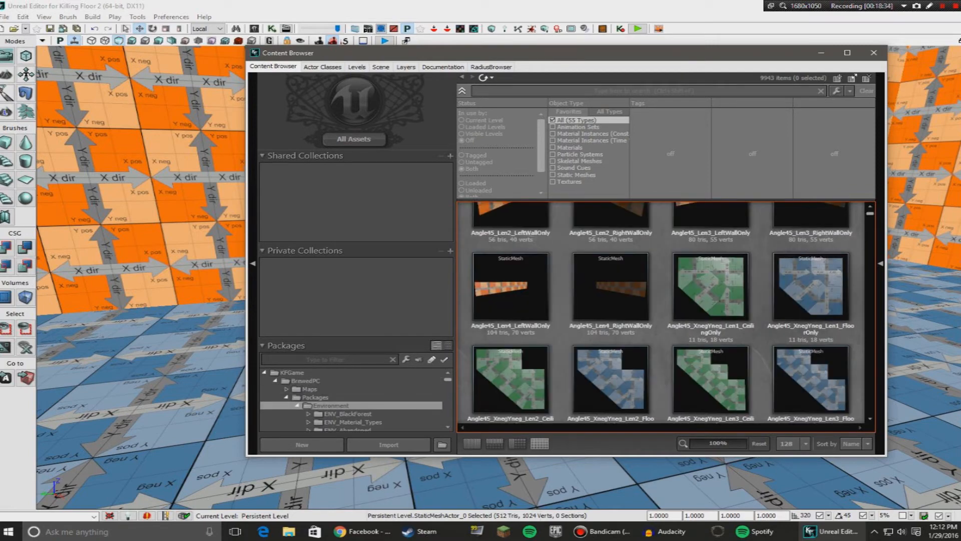
{"action": "type", "text": "bricks"}
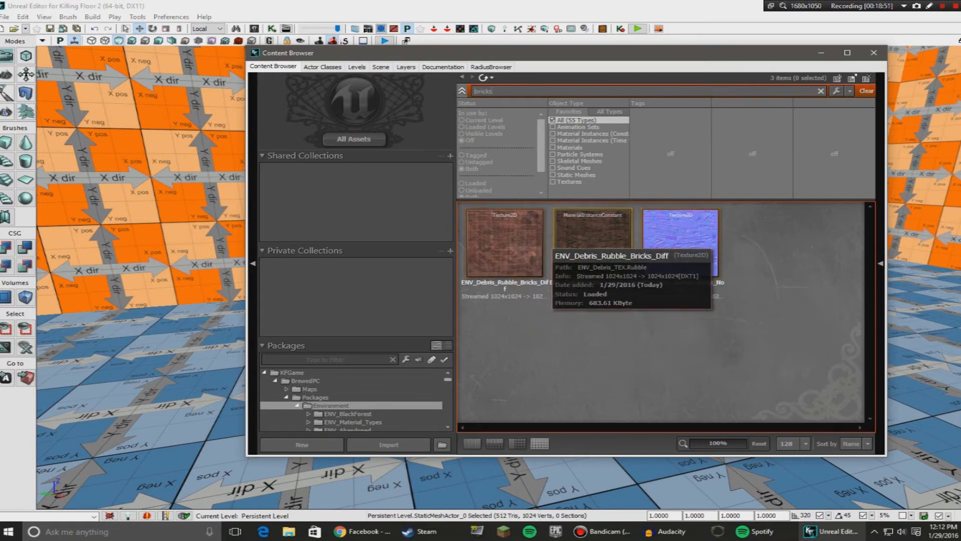
Step: Try to apply the ENV_Debris_Rubble_Bricks_MIC material to the floor, and undo it
{"action": "left_click", "coordinate": [506, 237]}
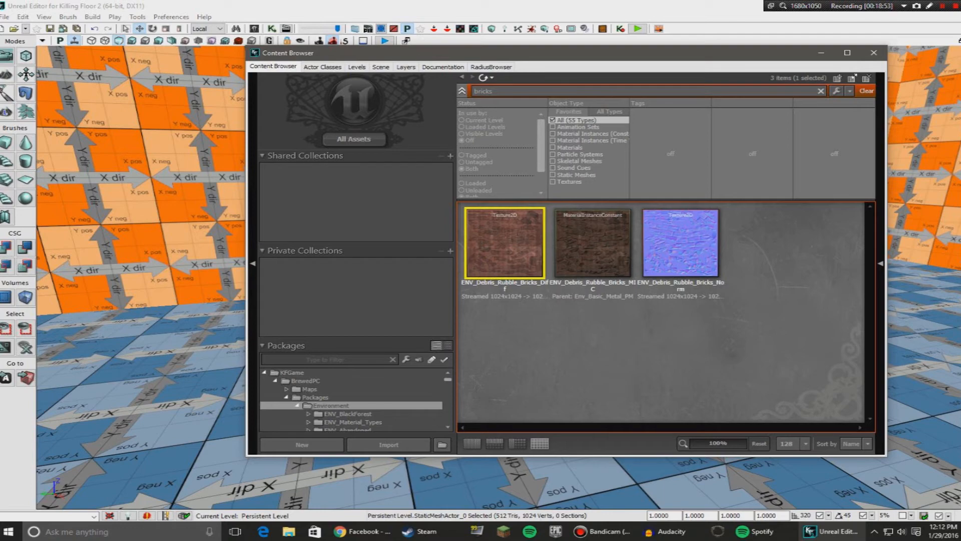
{"action": "left_click_drag", "start_coordinate": [613, 242], "coordinate": [165, 391]}
{"action": "mouse_move", "coordinate": [165, 390]}
{"action": "right_mouse_down"}
{"action": "mouse_move", "coordinate": [170, 436]}
{"action": "mouse_move", "coordinate": [150, 385]}
{"action": "right_mouse_up"}
{"action": "key", "text": "ctrl+z"}
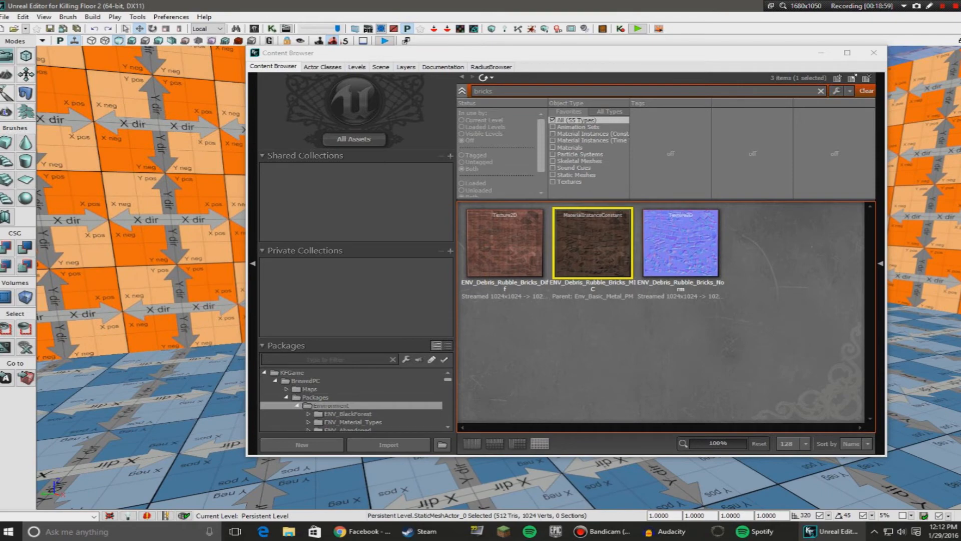
Step: Move the Content Browser aside and apply the ENV_Debris_Rubble_Bricks_MIC material to the wall piece behind it
{"action": "left_click_drag", "start_coordinate": [541, 53], "coordinate": [677, 56]}
{"action": "left_click_drag", "start_coordinate": [732, 261], "coordinate": [353, 210]}
{"action": "right_click_drag", "start_coordinate": [353, 210], "coordinate": [481, 193]}
{"action": "left_click_drag", "start_coordinate": [728, 251], "coordinate": [346, 211]}
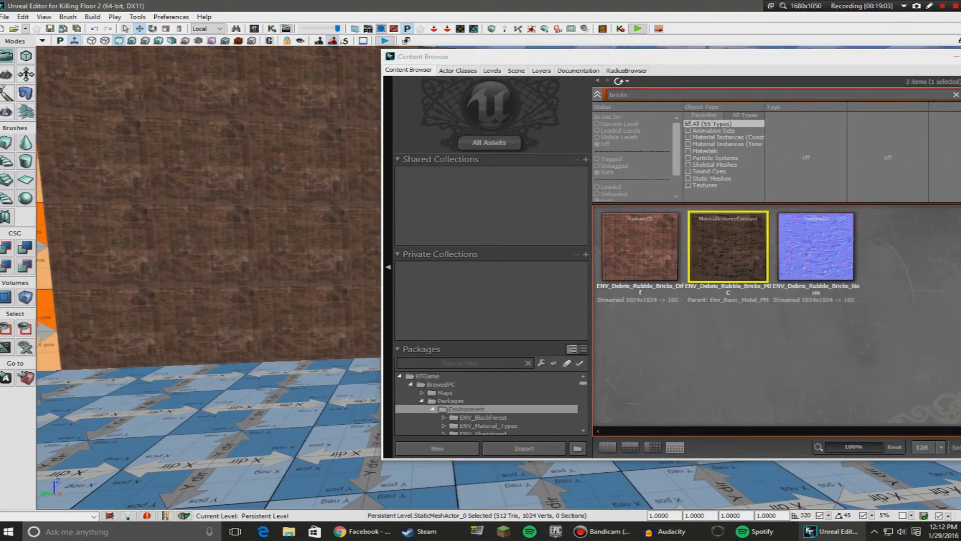
{"action": "right_click_drag", "start_coordinate": [345, 210], "coordinate": [305, 211]}
Step: Select the untextured wall piece next to the brick wall piece and minimize the Content Browser
{"action": "left_click_drag", "start_coordinate": [860, 57], "coordinate": [478, 206]}
{"action": "right_click_drag", "start_coordinate": [506, 165], "coordinate": [461, 183]}
{"action": "left_click", "coordinate": [346, 130]}
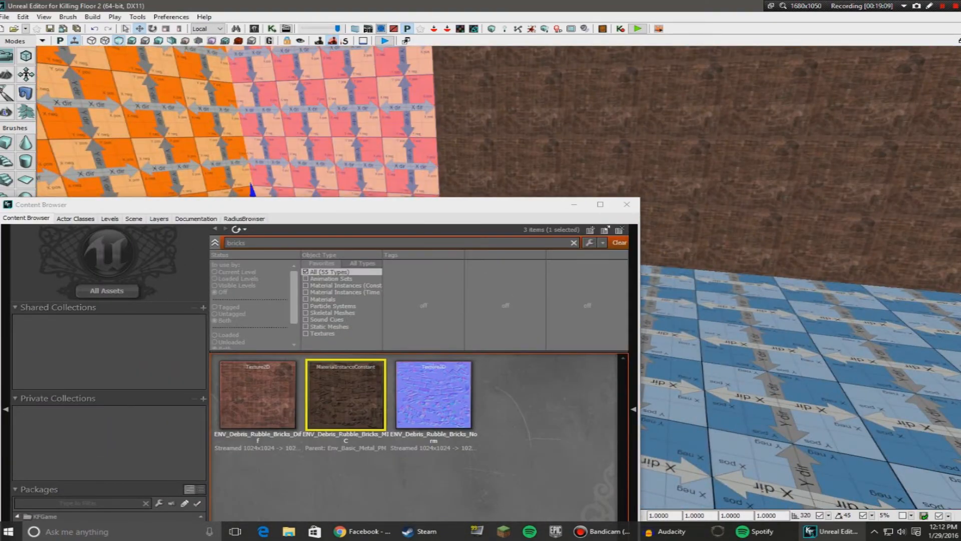
{"action": "right_click_drag", "start_coordinate": [346, 130], "coordinate": [300, 135]}
{"action": "left_click", "coordinate": [574, 204]}
{"action": "right_click_drag", "start_coordinate": [574, 204], "coordinate": [506, 207]}
Step: Add the remaining untextured wall pieces around the room to the selection and assign the ENV_Debris_Rubble_Bricks_MIC material to all of them
{"action": "left_click", "coordinate": [576, 165], "text": "ctrl"}
{"action": "left_click", "coordinate": [425, 165], "text": "ctrl"}
{"action": "left_click", "coordinate": [211, 160], "text": "ctrl"}
{"action": "right_click_drag", "start_coordinate": [211, 160], "coordinate": [115, 159]}
{"action": "left_click", "coordinate": [501, 155], "text": "ctrl"}
{"action": "left_click", "coordinate": [371, 160], "text": "ctrl"}
{"action": "left_click", "coordinate": [161, 162], "text": "ctrl"}
{"action": "right_click_drag", "start_coordinate": [161, 163], "coordinate": [80, 163]}
{"action": "left_click", "coordinate": [500, 162], "text": "ctrl"}
{"action": "left_click", "coordinate": [301, 163], "text": "ctrl"}
{"action": "right_click_drag", "start_coordinate": [300, 163], "coordinate": [211, 163]}
{"action": "left_click", "coordinate": [326, 162], "text": "ctrl"}
{"action": "left_click", "coordinate": [325, 163], "text": "ctrl"}
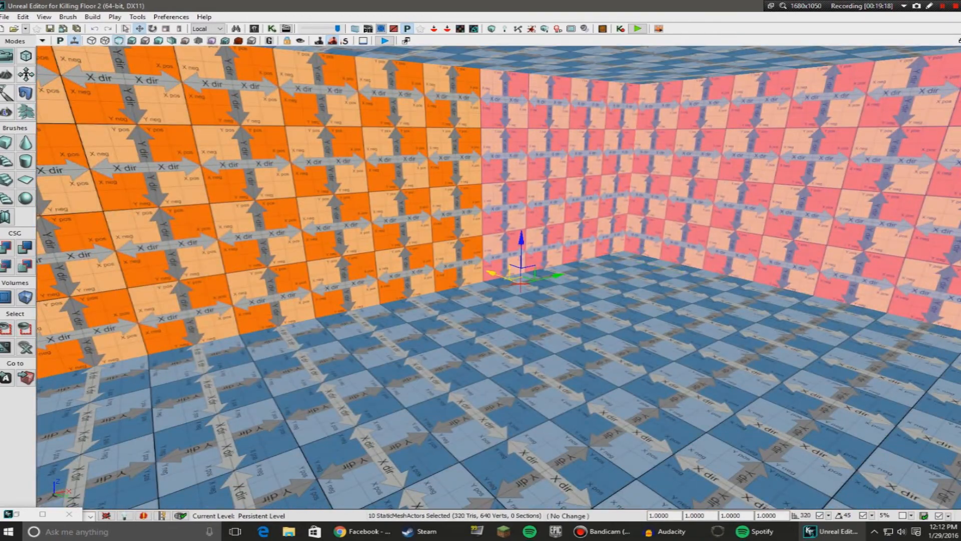
{"action": "left_click", "coordinate": [325, 162], "text": "ctrl"}
{"action": "left_click", "coordinate": [120, 162], "text": "ctrl"}
{"action": "right_click_drag", "start_coordinate": [120, 163], "coordinate": [45, 163]}
{"action": "right_click_drag", "start_coordinate": [551, 211], "coordinate": [501, 200]}
{"action": "left_click", "coordinate": [556, 200], "text": "ctrl"}
{"action": "left_click", "coordinate": [431, 200], "text": "ctrl"}
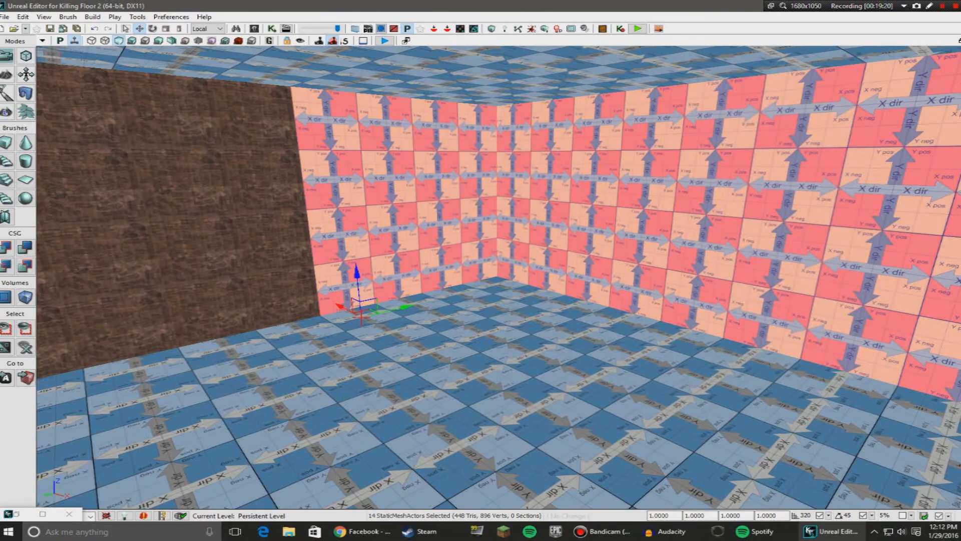
{"action": "right_click", "coordinate": [431, 200]}
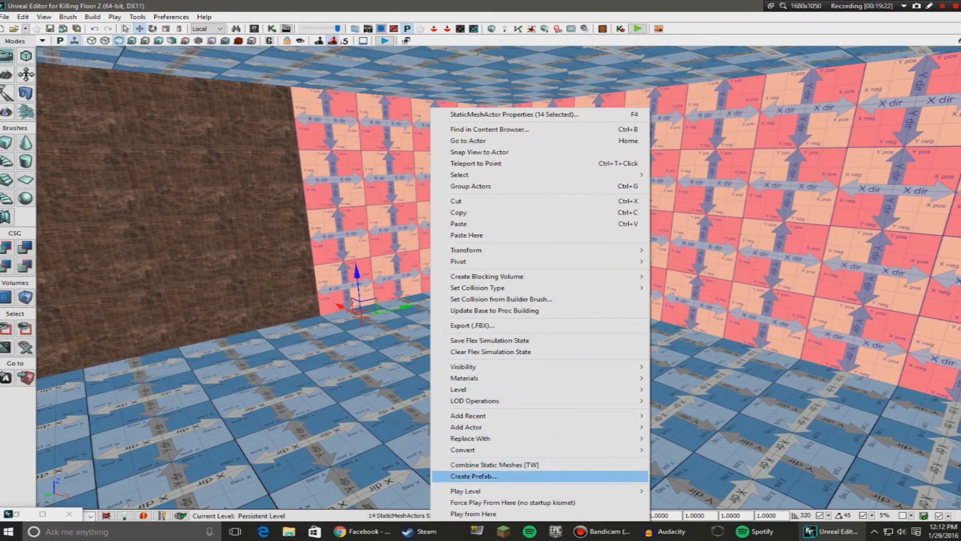
{"action": "left_click", "coordinate": [721, 378]}
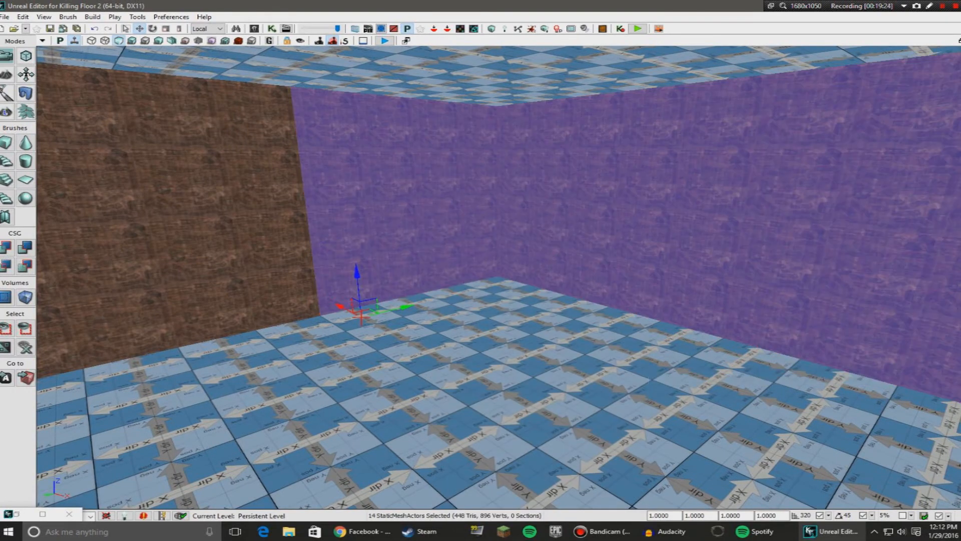
Step: Select the room's floor mesh and restore the minimized Content Browser
{"action": "right_click_drag", "start_coordinate": [721, 378], "coordinate": [851, 378]}
{"action": "left_click", "coordinate": [651, 400]}
{"action": "right_click_drag", "start_coordinate": [651, 400], "coordinate": [451, 381]}
{"action": "left_click", "coordinate": [17, 514]}
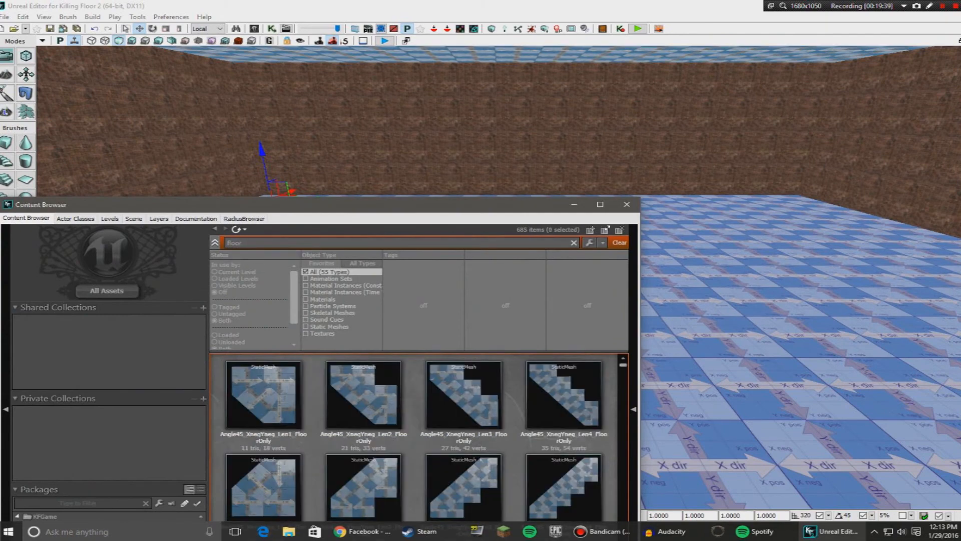
Step: Search the Content Browser for "ground", move its window up, and browse the listed assets for a floor material
{"action": "key", "text": "BackSpace"}
{"action": "key", "text": "BackSpace"}
{"action": "key", "text": "BackSpace"}
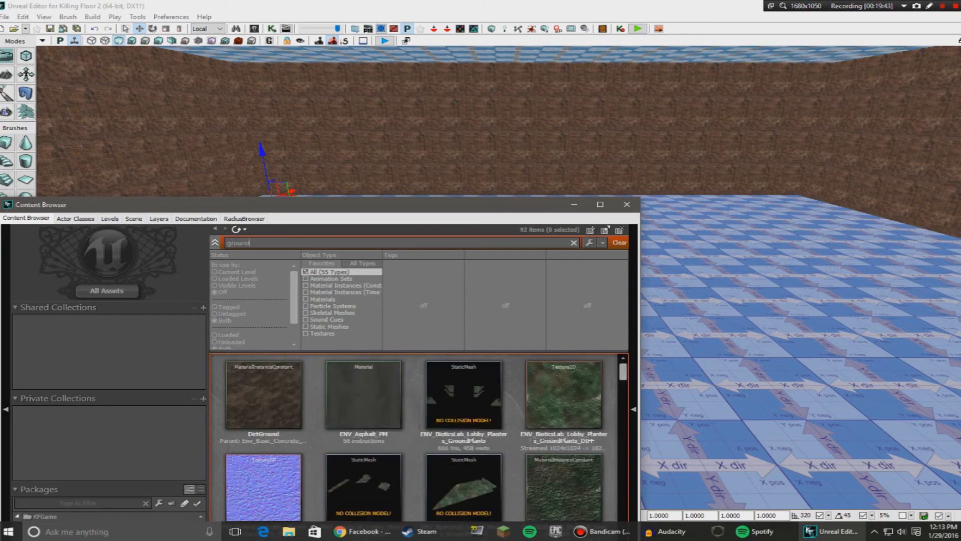
{"action": "left_click_drag", "start_coordinate": [365, 205], "coordinate": [334, 108]}
{"action": "scroll", "coordinate": [342, 285], "scroll_direction": "down", "scroll_amount": 5}
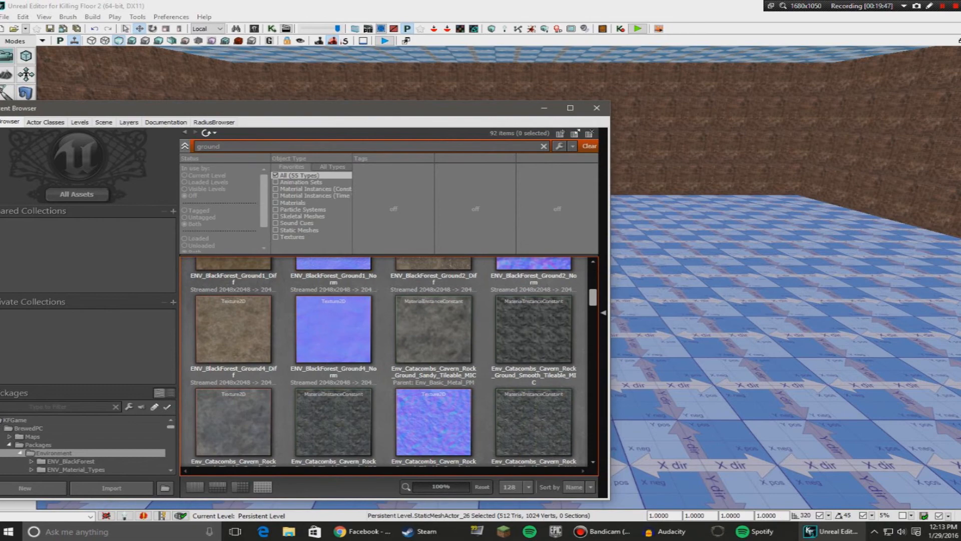
Step: Search the assets for "wood" and apply the Env_BlackForest_Mill_Wood_Wall_Mossy_MIC material to the floor
{"action": "type", "text": "wood"}
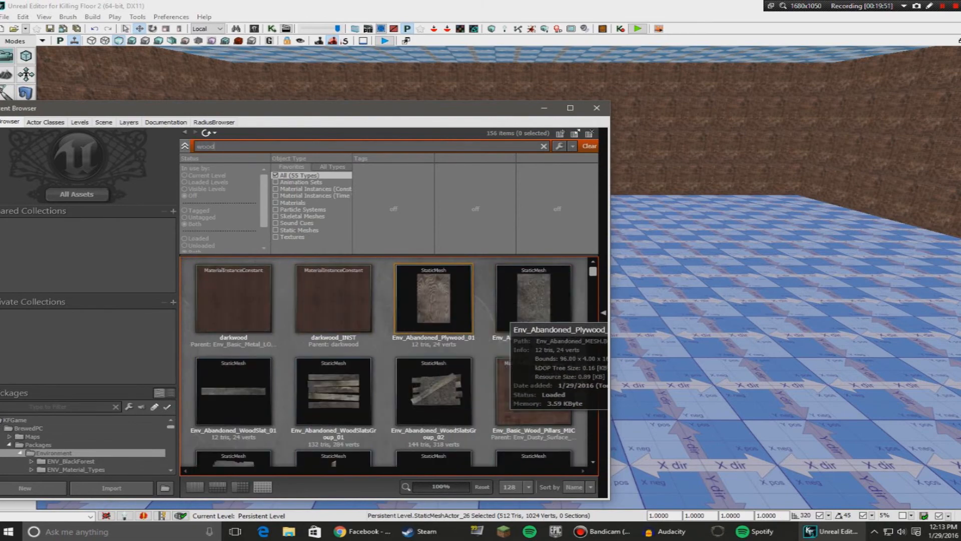
{"action": "scroll", "coordinate": [506, 325], "scroll_direction": "down", "scroll_amount": 3}
{"action": "scroll", "coordinate": [553, 363], "scroll_direction": "down", "scroll_amount": 9}
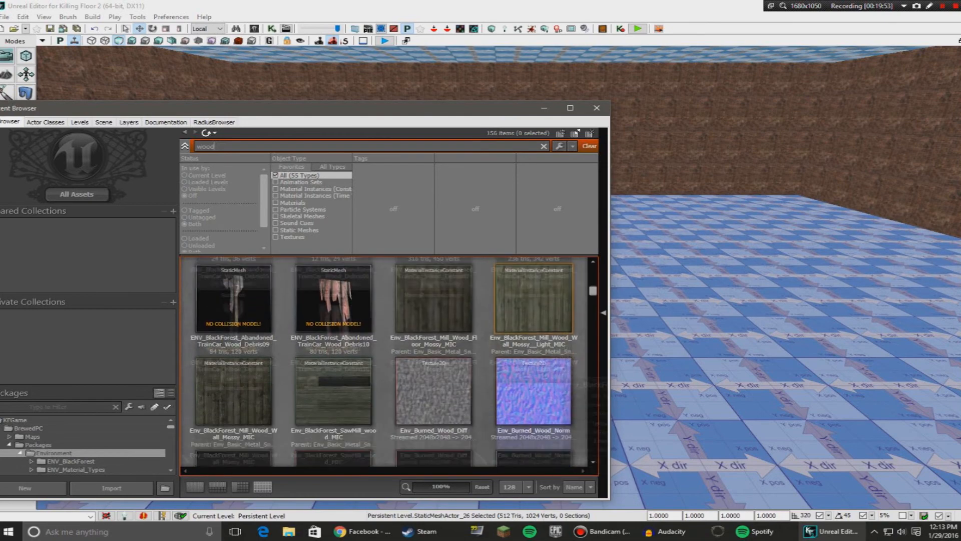
{"action": "left_click_drag", "start_coordinate": [249, 339], "coordinate": [701, 341]}
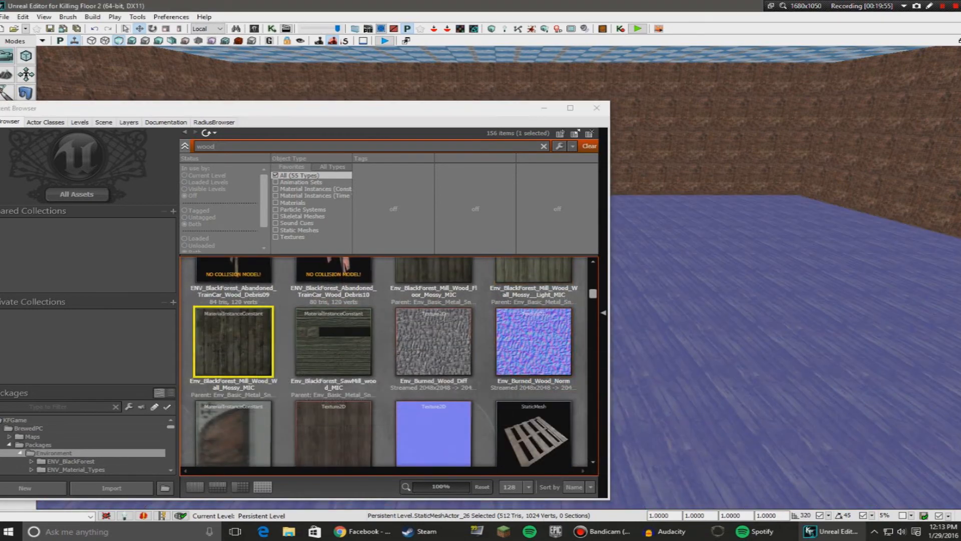
Step: Try the ENV_Debris_Wood_2_MIC material on the ceiling, inspect it with the Content Browser minimized, and undo it
{"action": "scroll", "coordinate": [388, 360], "scroll_direction": "down", "scroll_amount": 3}
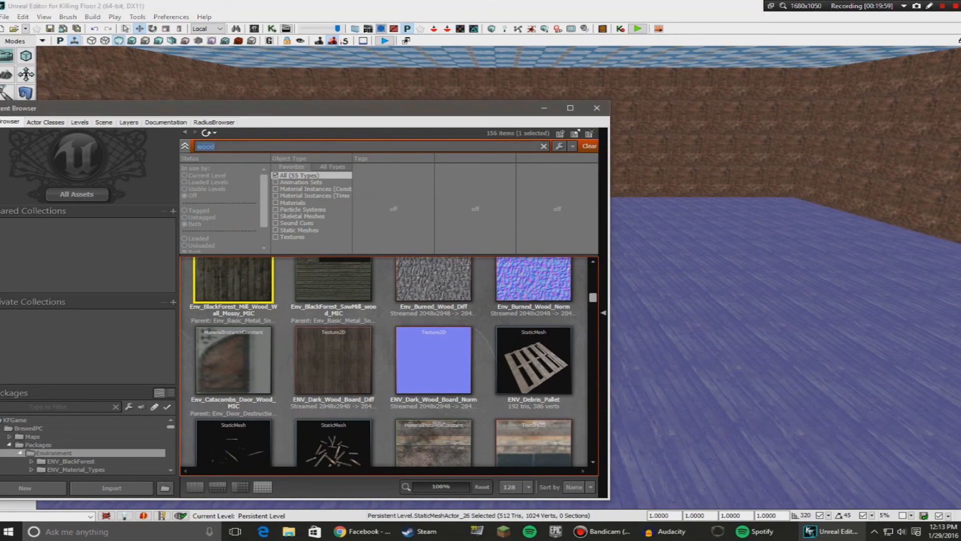
{"action": "scroll", "coordinate": [501, 361], "scroll_direction": "down", "scroll_amount": 6}
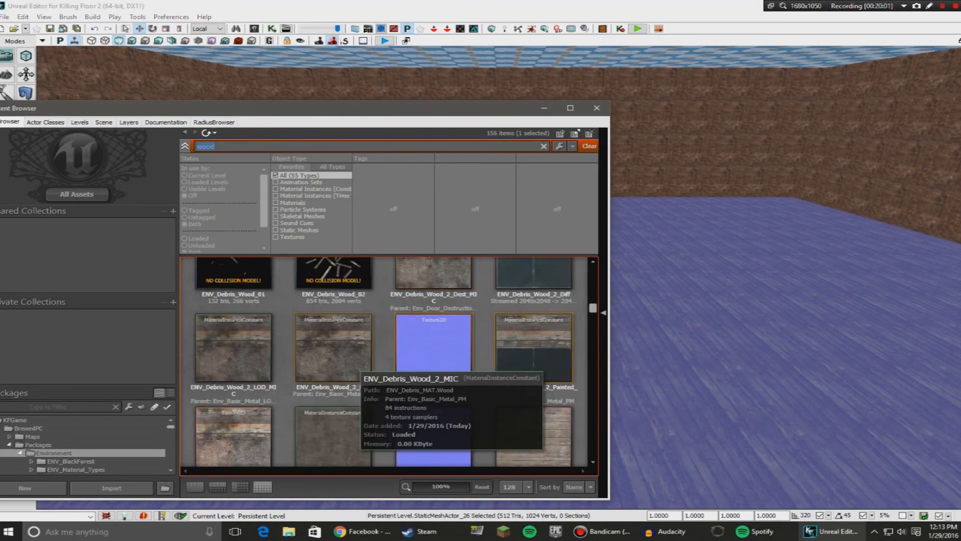
{"action": "left_click_drag", "start_coordinate": [346, 359], "coordinate": [546, 57]}
{"action": "left_click", "coordinate": [545, 108]}
{"action": "right_click_drag", "start_coordinate": [545, 130], "coordinate": [544, 221]}
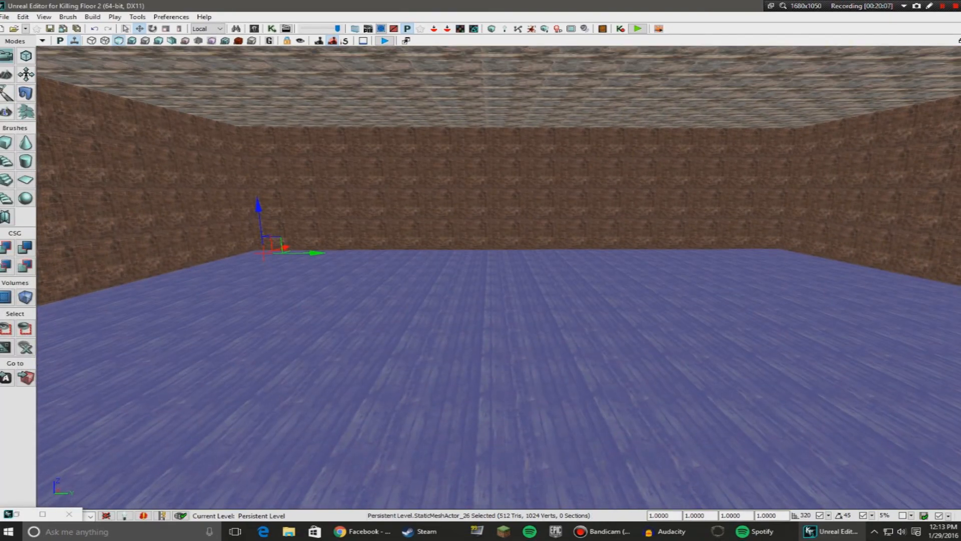
{"action": "key", "text": "ctrl+z"}
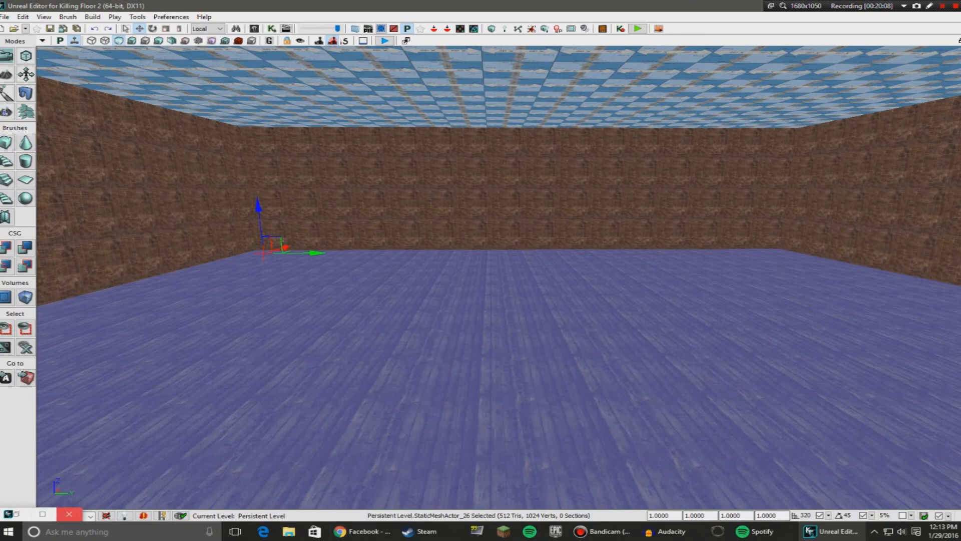
Step: Restore the Content Browser, apply the ENV_Debris_Wood_Pallet_MIC material to the ceiling, and minimize the browser again
{"action": "left_click", "coordinate": [17, 514]}
{"action": "scroll", "coordinate": [421, 366], "scroll_direction": "down", "scroll_amount": 2}
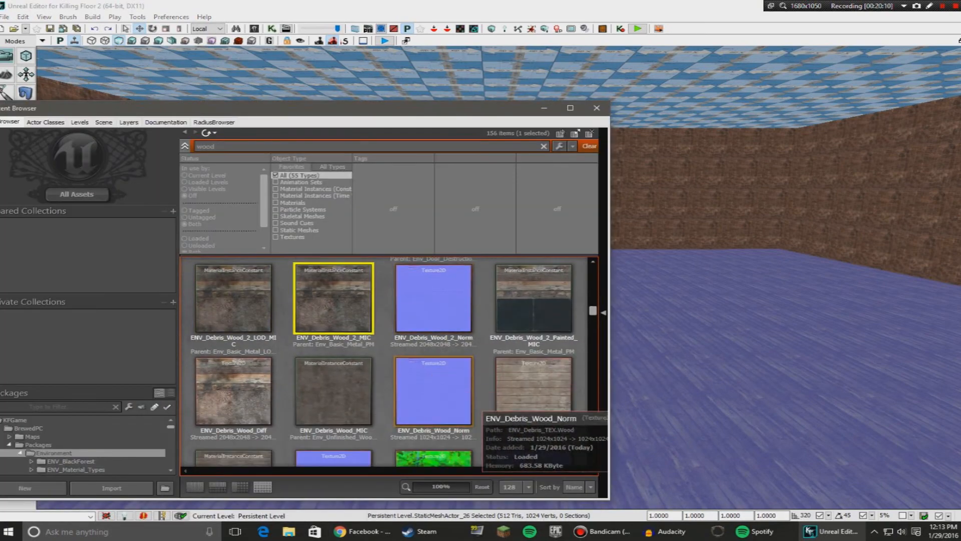
{"action": "scroll", "coordinate": [475, 408], "scroll_direction": "down", "scroll_amount": 3}
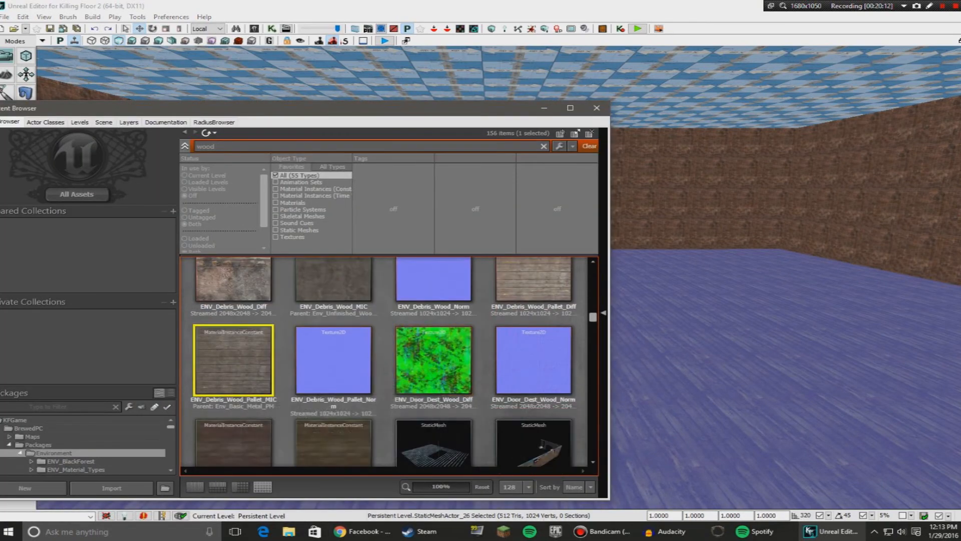
{"action": "left_click", "coordinate": [544, 108]}
{"action": "right_click_drag", "start_coordinate": [544, 200], "coordinate": [544, 301]}
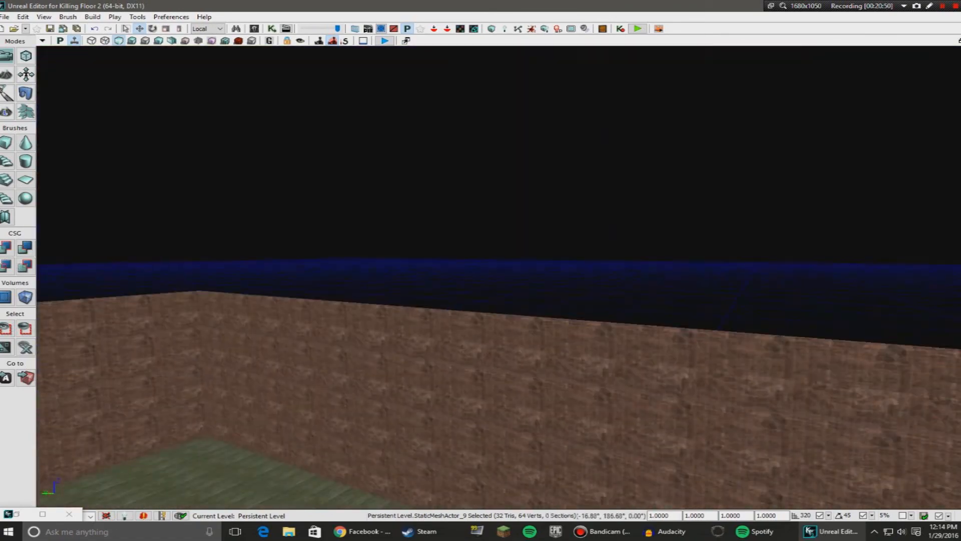
Step: Save the level as a new map file named KF-youtubemap in the BrewedPC folder
{"action": "right_click_drag", "start_coordinate": [499, 277], "coordinate": [685, 351]}
{"action": "left_click", "coordinate": [5, 17]}
{"action": "left_click", "coordinate": [29, 66]}
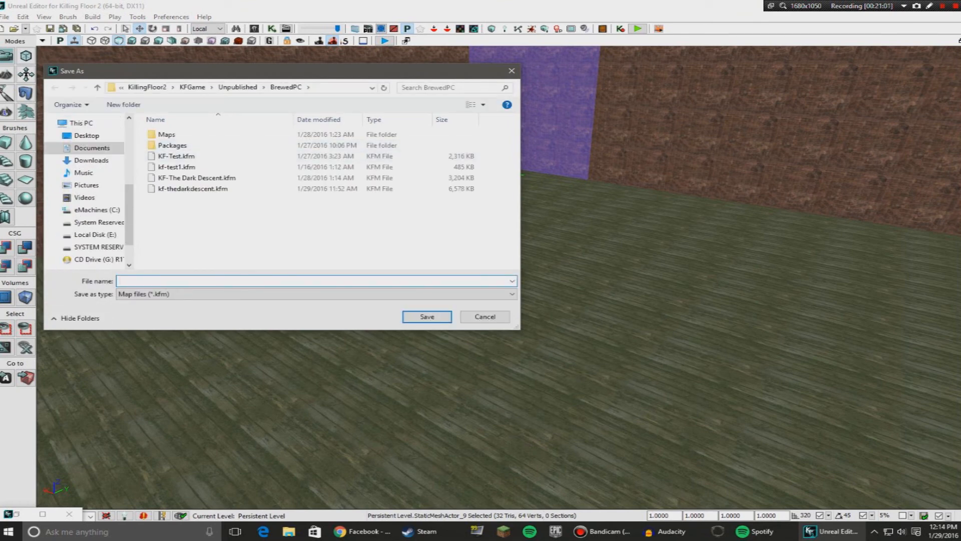
{"action": "type", "text": "k"}
{"action": "key", "text": "BackSpace"}
{"action": "type", "text": "KF-"}
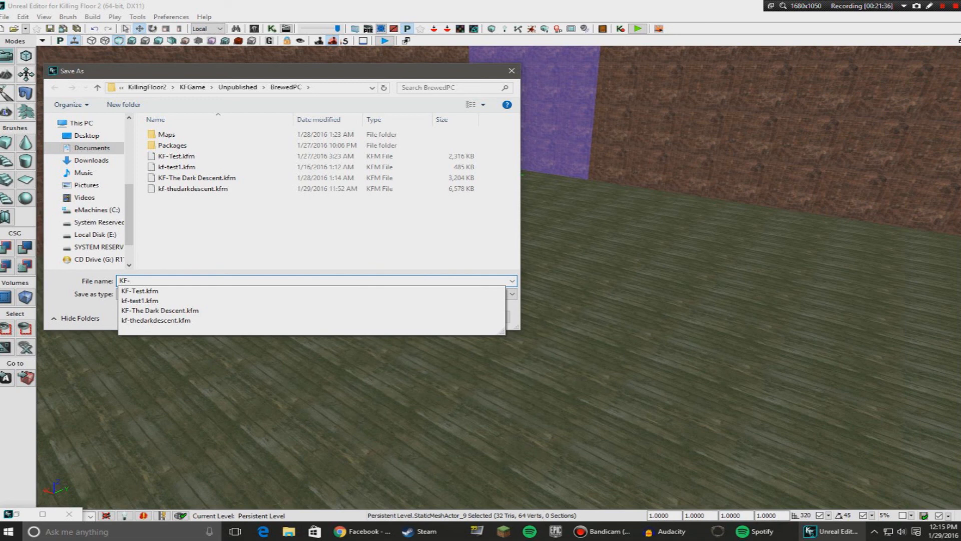
{"action": "type", "text": "youtubemap"}
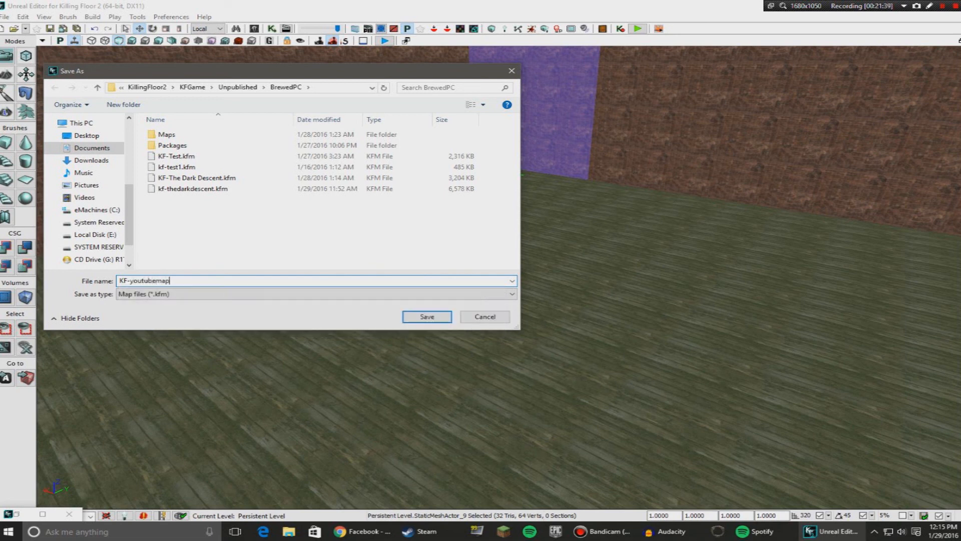
{"action": "key", "text": "Return"}
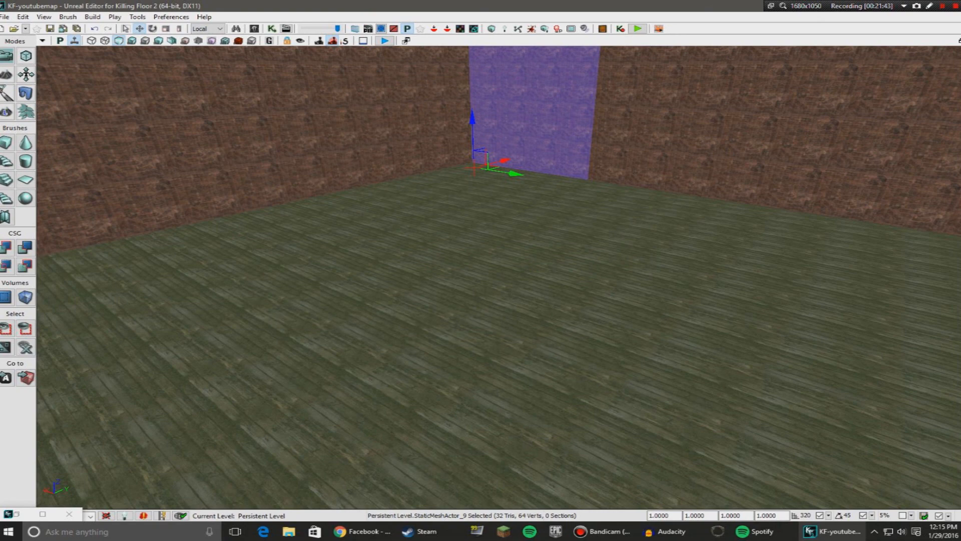
{"action": "left_click", "coordinate": [5, 17]}
{"action": "right_click_drag", "start_coordinate": [499, 277], "coordinate": [541, 275]}
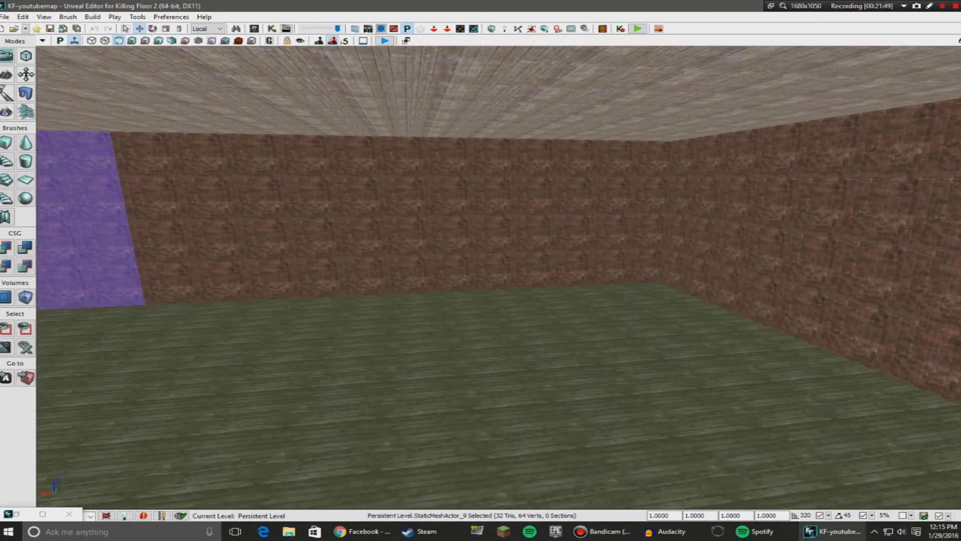